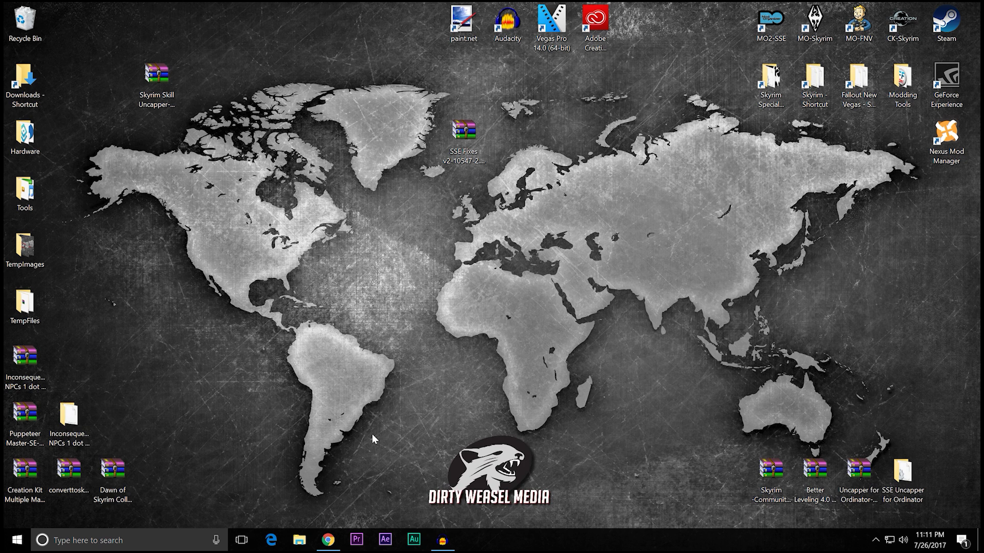
Return to the Skyrim -Community- Uncapper page and highlight its Skyrim Script Extender requirement
{"action": "left_click", "coordinate": [328, 539]}
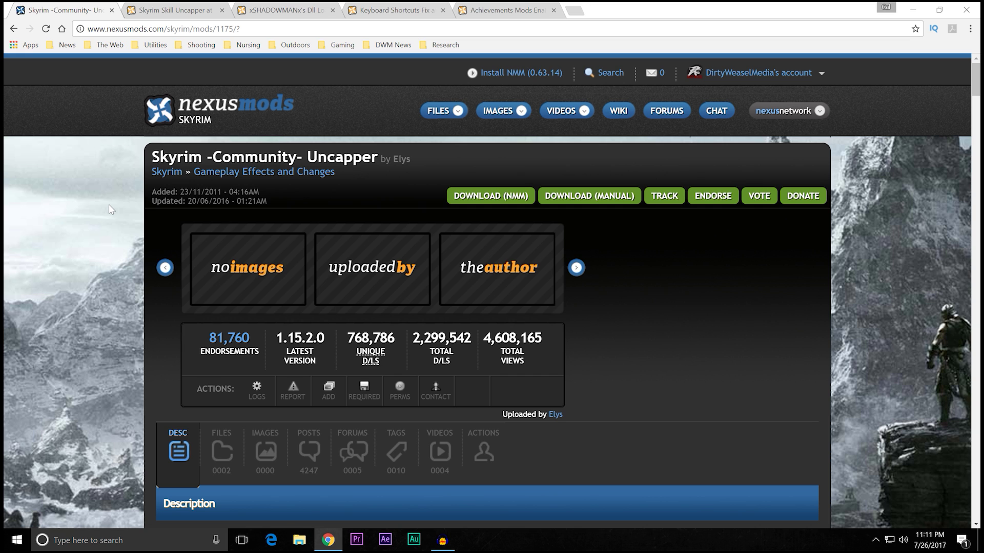
{"action": "scroll", "coordinate": [109, 205], "scroll_direction": "down", "scroll_amount": 6}
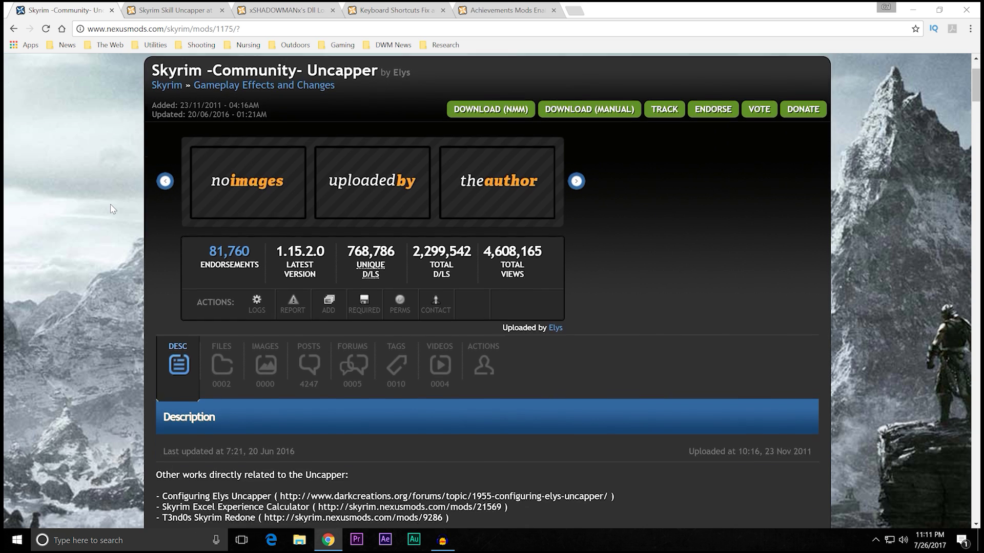
{"action": "scroll", "coordinate": [115, 206], "scroll_direction": "up", "scroll_amount": 2}
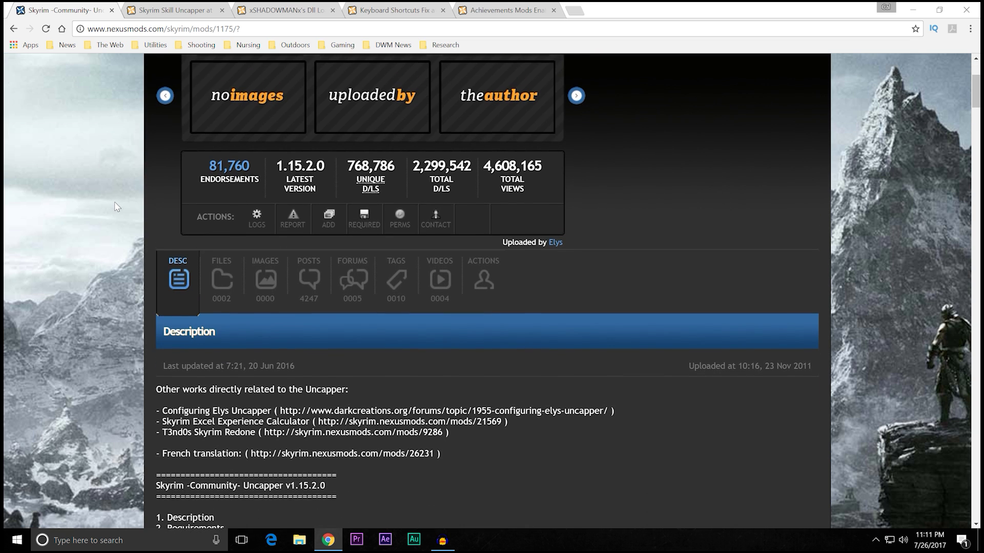
{"action": "scroll", "coordinate": [115, 207], "scroll_direction": "down", "scroll_amount": 8}
{"action": "scroll", "coordinate": [114, 211], "scroll_direction": "down", "scroll_amount": 1}
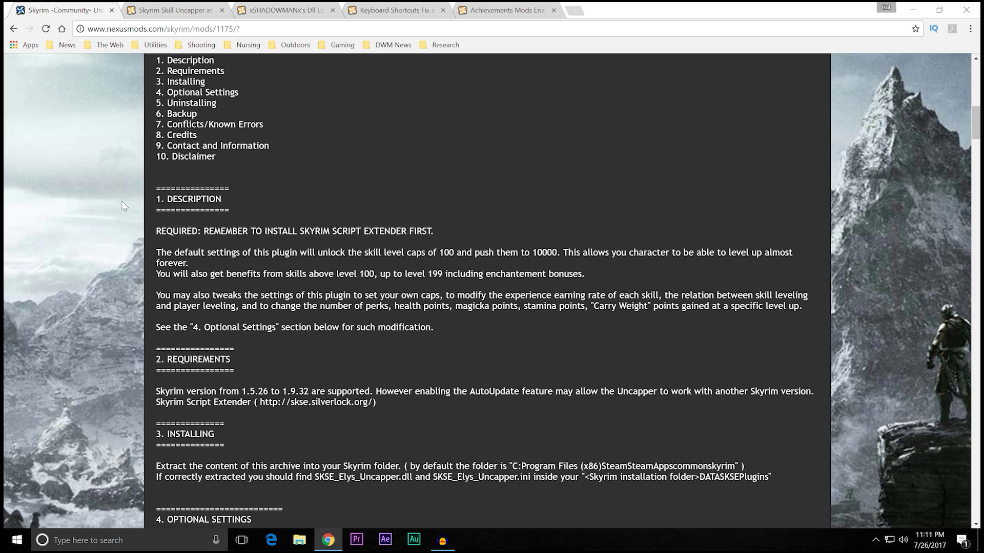
{"action": "left_click_drag", "start_coordinate": [300, 232], "coordinate": [433, 231]}
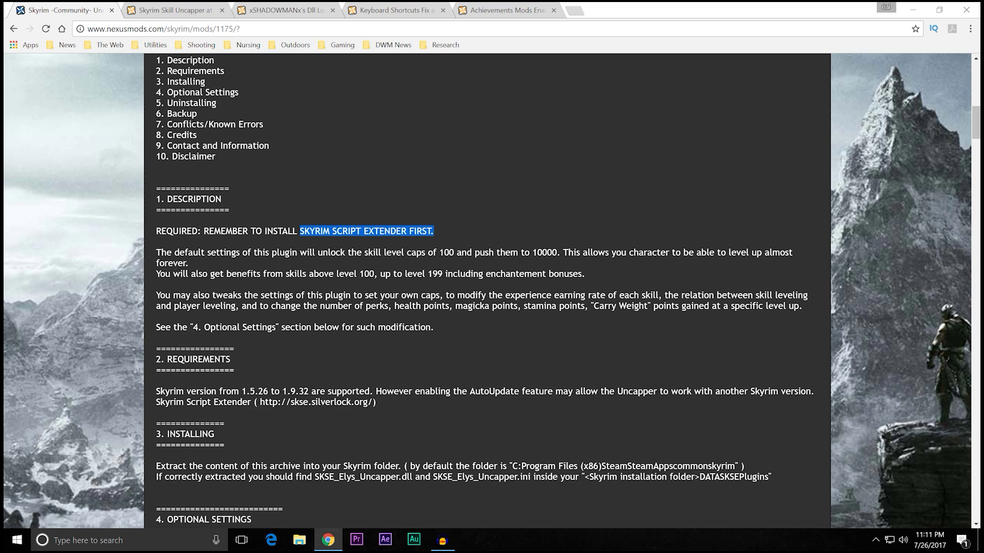
{"action": "left_click", "coordinate": [457, 204]}
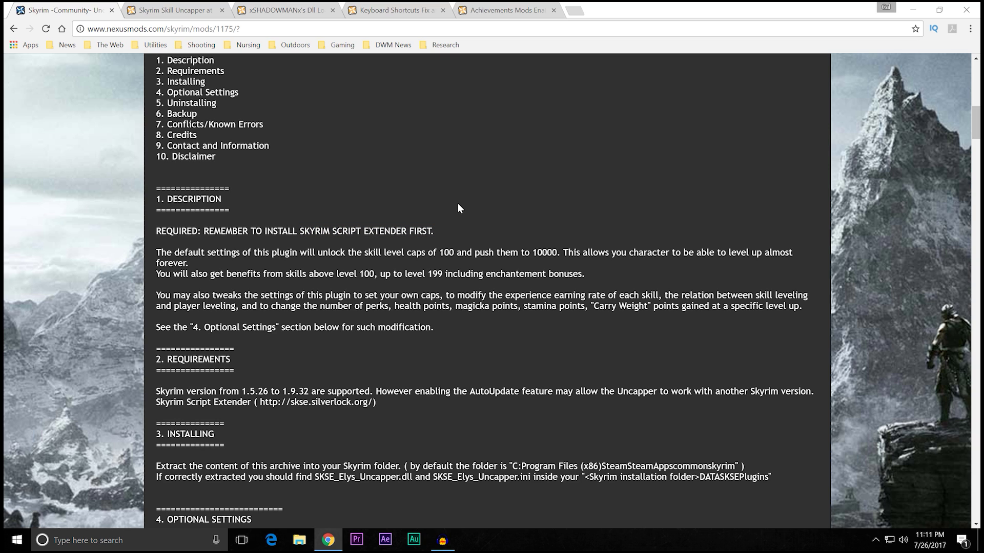
Read the Skyrim Skill Uncapper installation notes, then minimize Chrome to reveal the desktop
{"action": "left_click", "coordinate": [179, 14]}
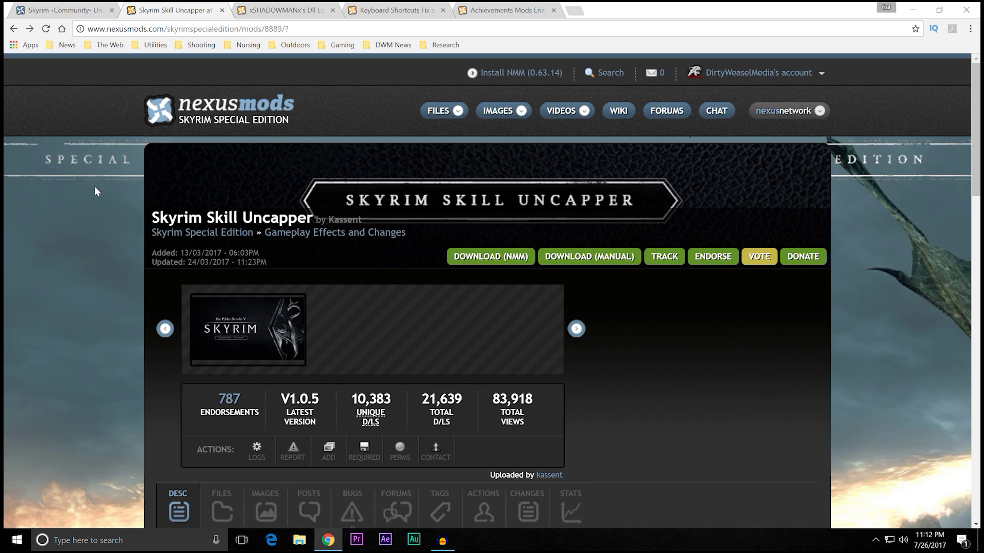
{"action": "scroll", "coordinate": [94, 189], "scroll_direction": "down", "scroll_amount": 7}
{"action": "scroll", "coordinate": [127, 254], "scroll_direction": "down", "scroll_amount": 5}
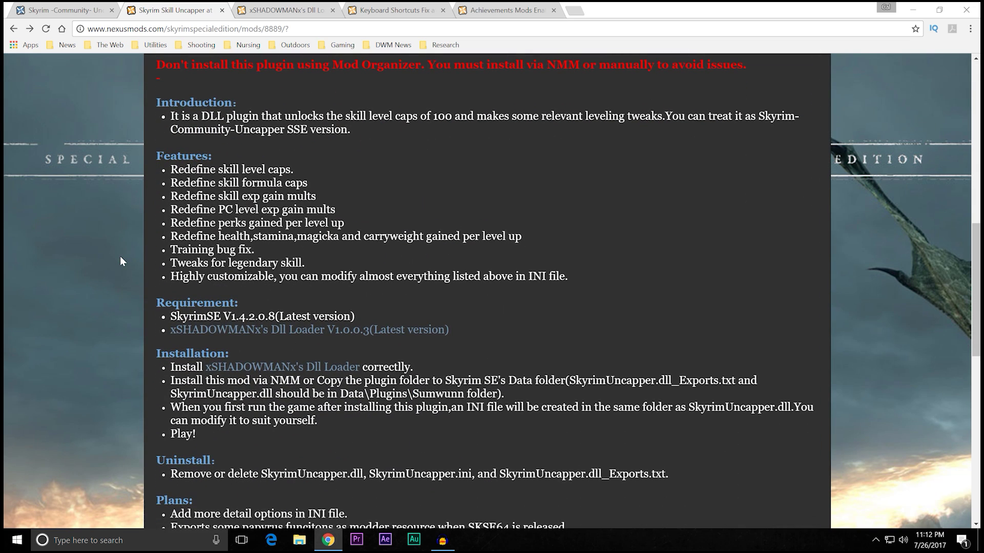
{"action": "scroll", "coordinate": [121, 259], "scroll_direction": "up", "scroll_amount": 2}
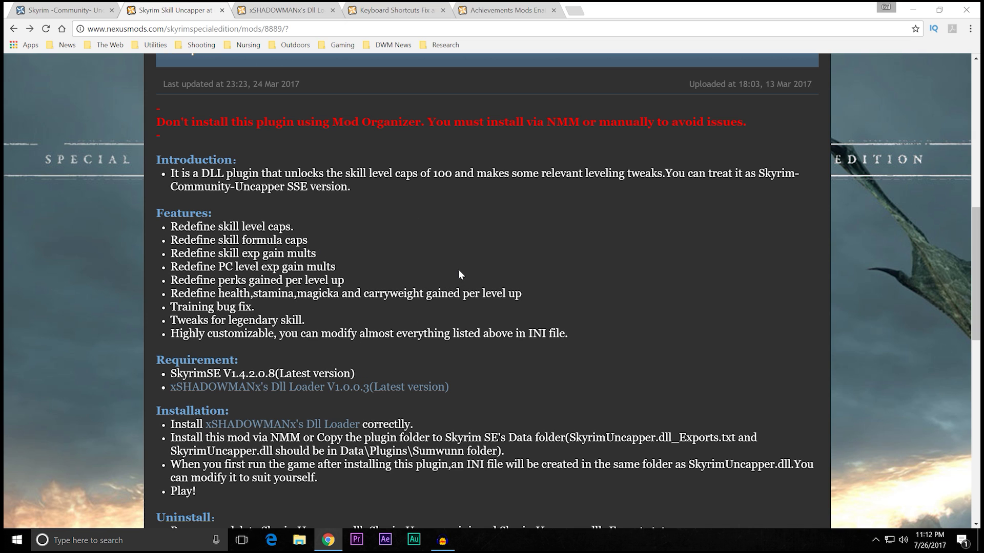
{"action": "scroll", "coordinate": [374, 268], "scroll_direction": "up", "scroll_amount": 1}
{"action": "scroll", "coordinate": [374, 268], "scroll_direction": "down", "scroll_amount": 1}
{"action": "left_click", "coordinate": [913, 9]}
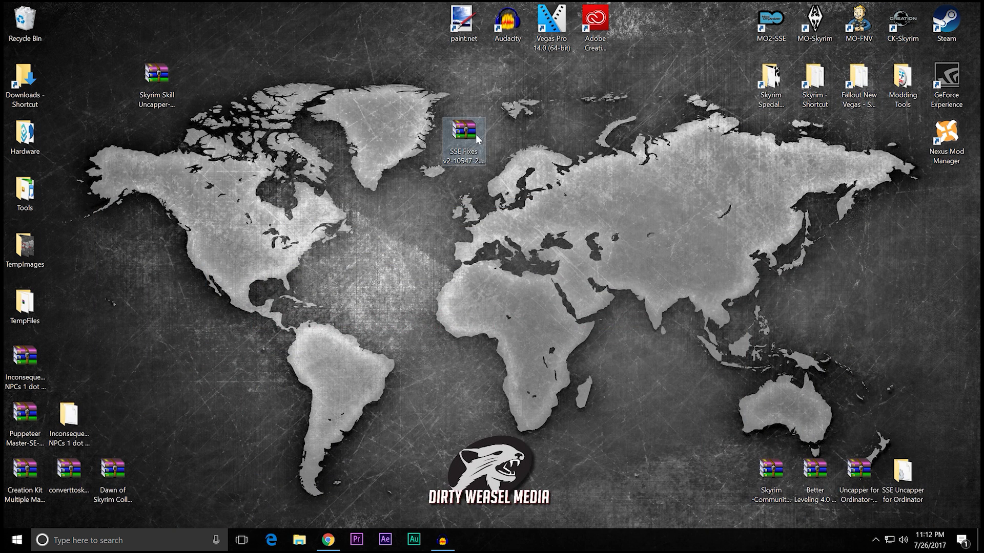
Open the Skyrim Special Edition game folder from its desktop shortcut, then minimize it
{"action": "mouse_move", "coordinate": [475, 134]}
{"action": "left_mouse_down"}
{"action": "mouse_move", "coordinate": [522, 144]}
{"action": "mouse_move", "coordinate": [481, 151]}
{"action": "left_mouse_up"}
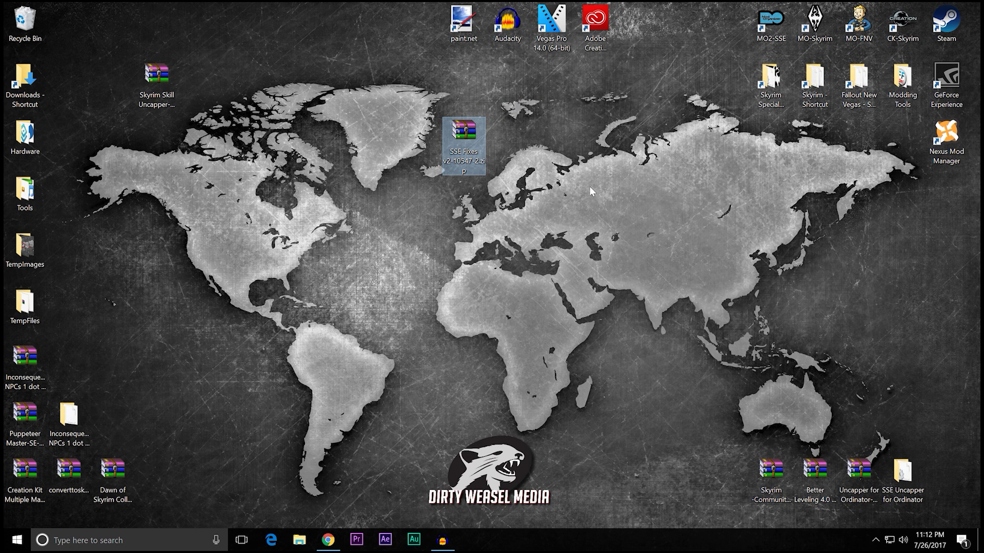
{"action": "double_click", "coordinate": [764, 83]}
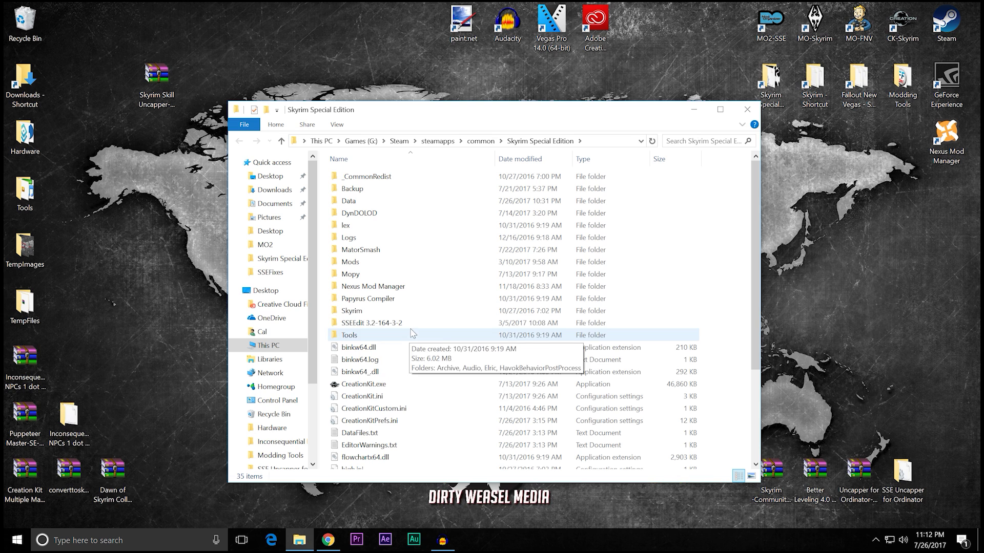
{"action": "left_click", "coordinate": [694, 113]}
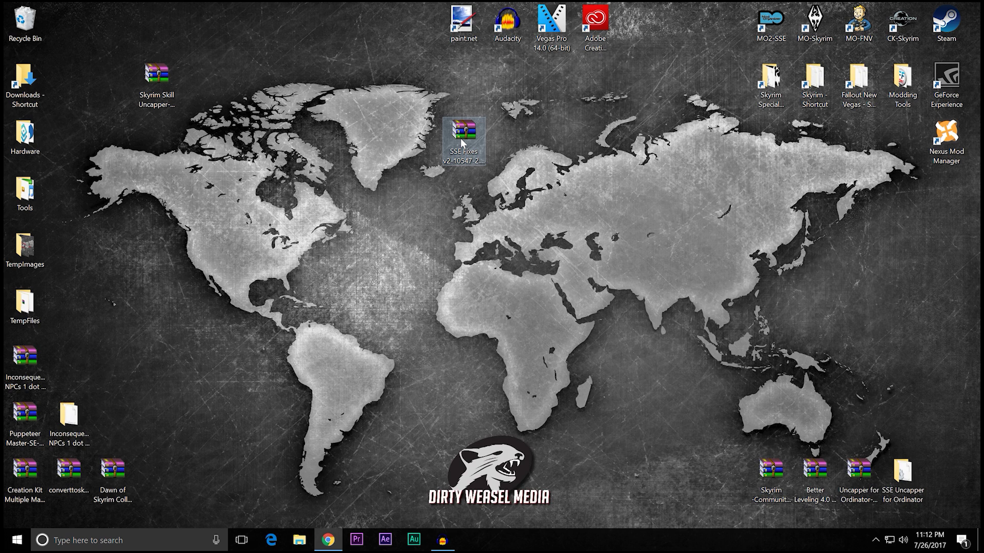
Review the Skyrim Skill Uncapper requirements, then switch to the xSHADOWMANx's Dll Loader page
{"action": "left_click", "coordinate": [319, 541]}
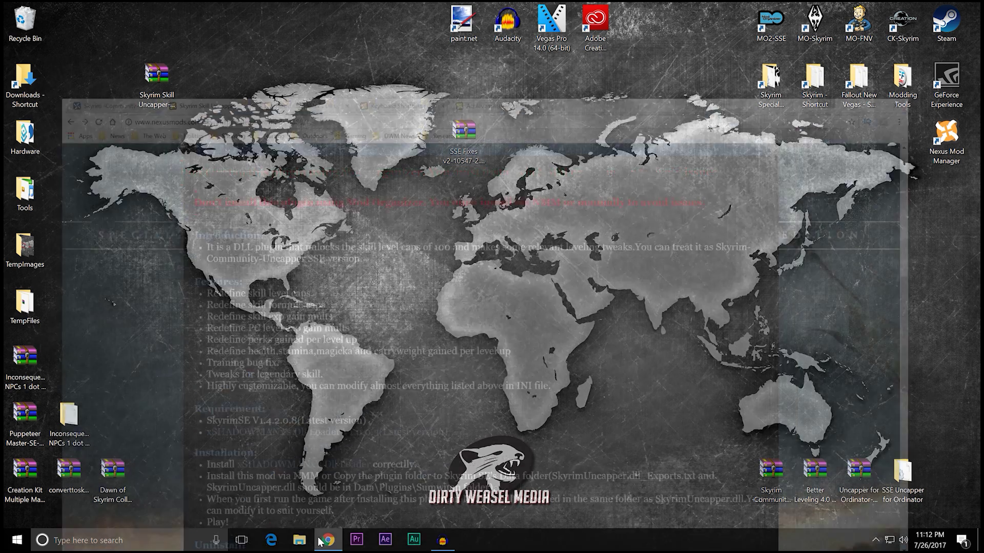
{"action": "scroll", "coordinate": [134, 241], "scroll_direction": "up", "scroll_amount": 9}
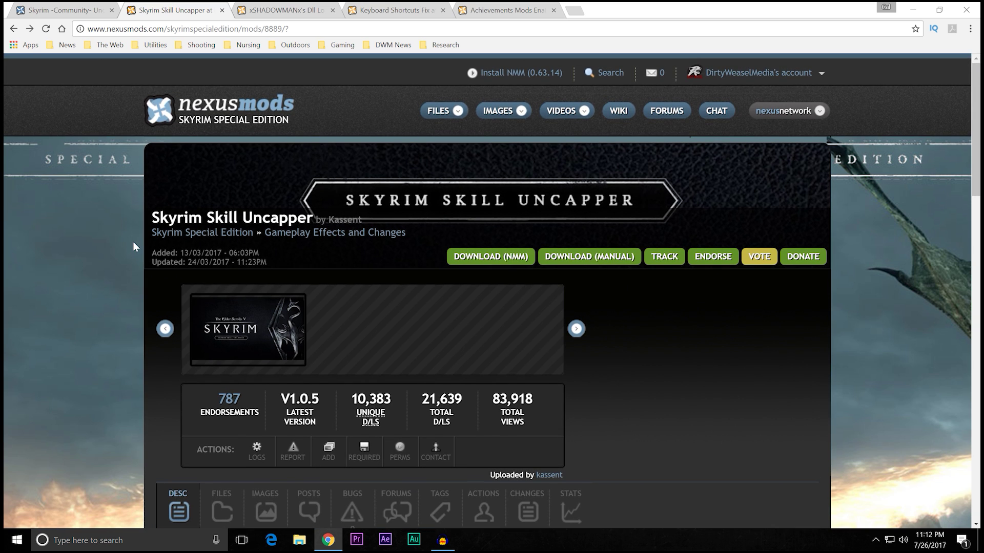
{"action": "scroll", "coordinate": [133, 241], "scroll_direction": "down", "scroll_amount": 10}
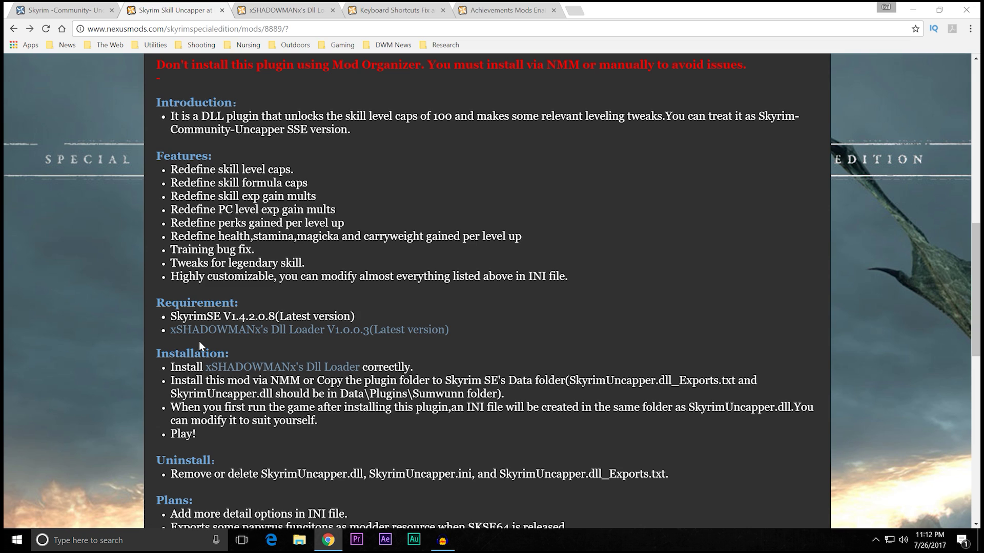
{"action": "scroll", "coordinate": [117, 285], "scroll_direction": "up", "scroll_amount": 5}
{"action": "scroll", "coordinate": [117, 285], "scroll_direction": "down", "scroll_amount": 6}
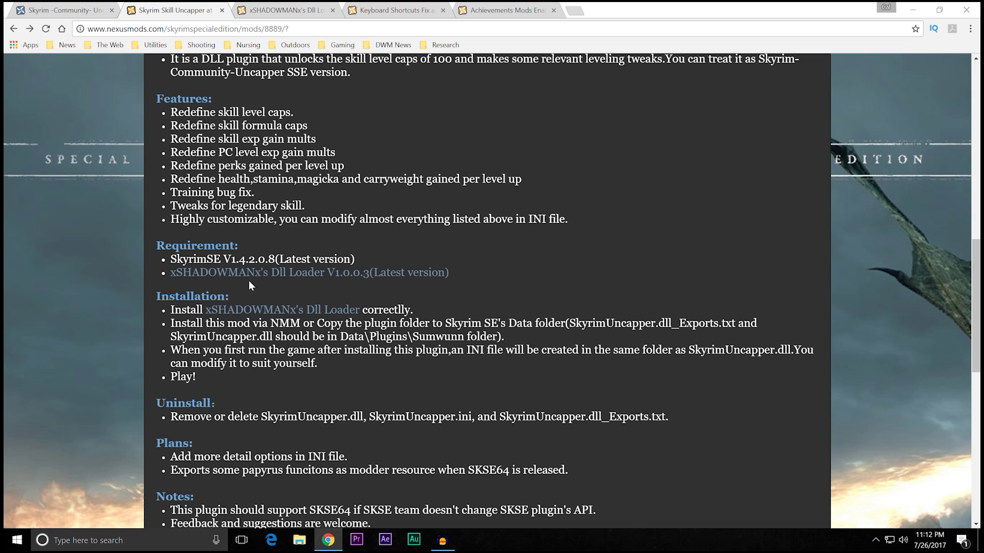
{"action": "scroll", "coordinate": [119, 237], "scroll_direction": "up", "scroll_amount": 12}
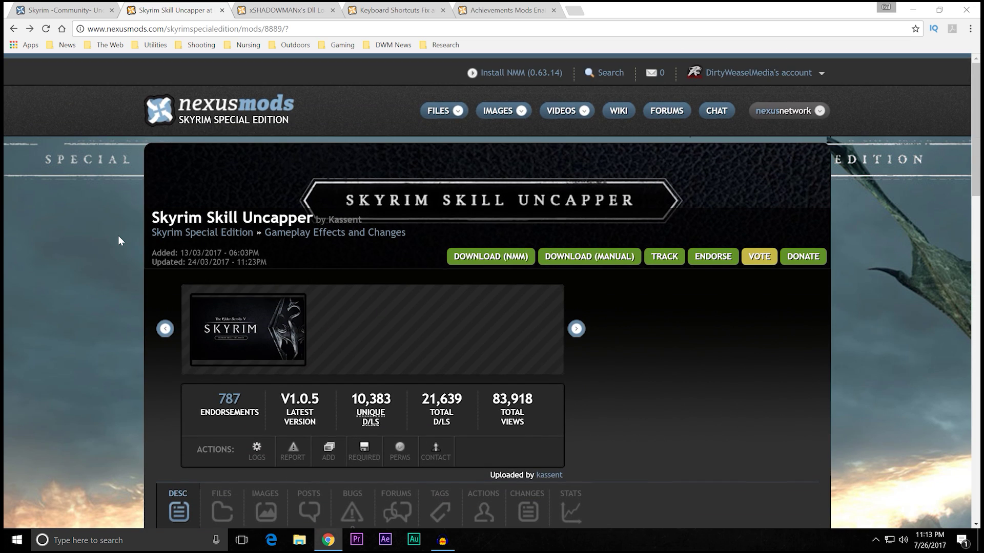
{"action": "left_click", "coordinate": [301, 7]}
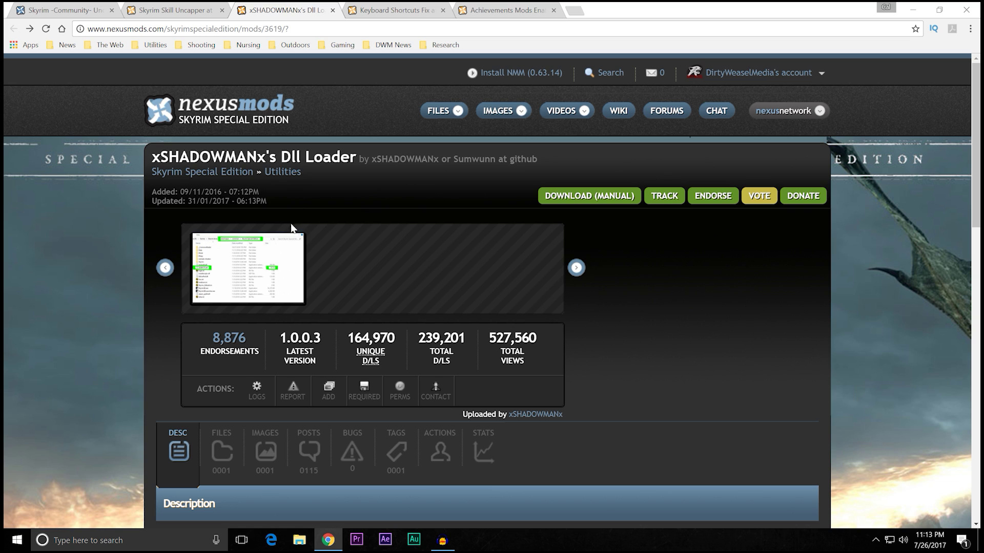
View the Dll Loader screenshot, check the Keyboard Shortcuts Fix and Achievements Mods Enabler pages, and return to Skill Uncapper
{"action": "left_click", "coordinate": [271, 256]}
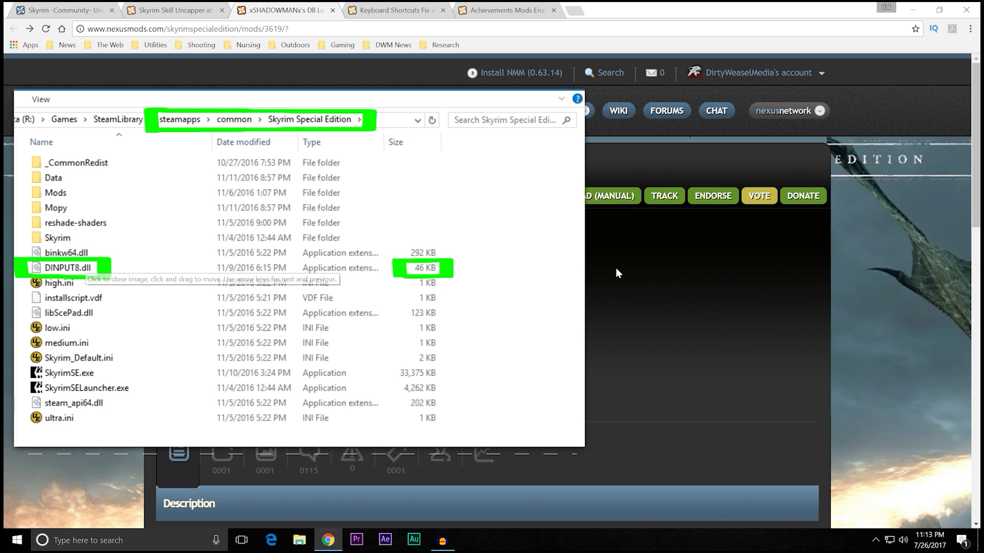
{"action": "left_click", "coordinate": [552, 249]}
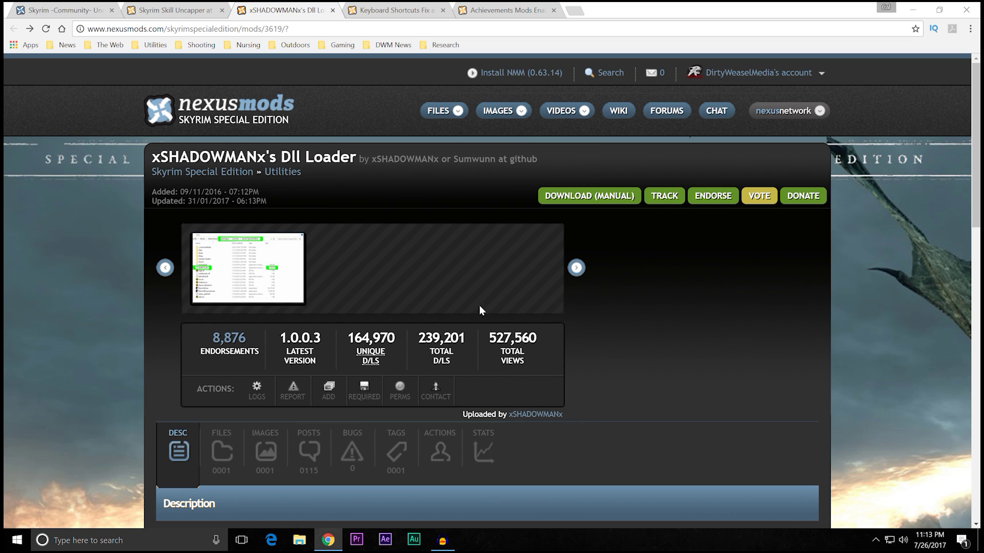
{"action": "left_click", "coordinate": [393, 13]}
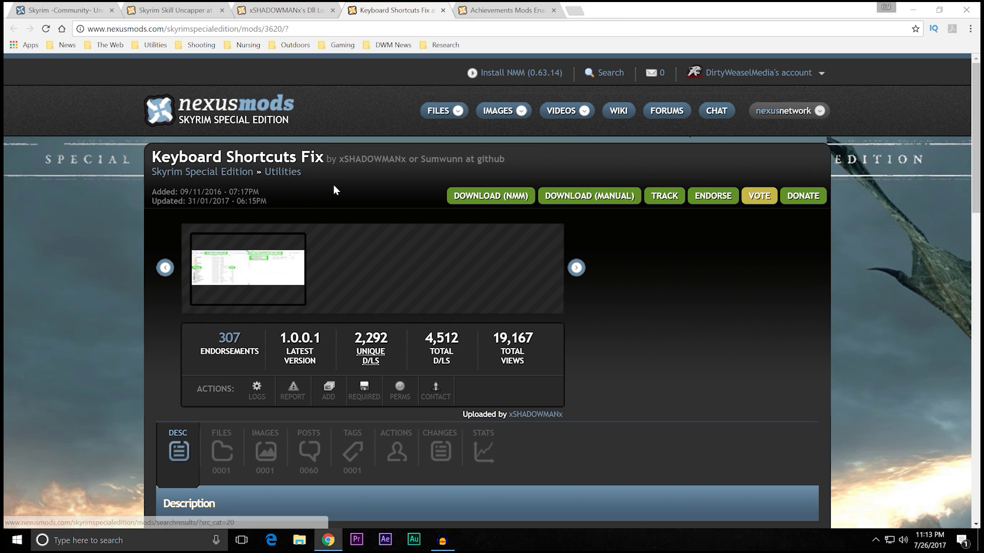
{"action": "left_click", "coordinate": [496, 13]}
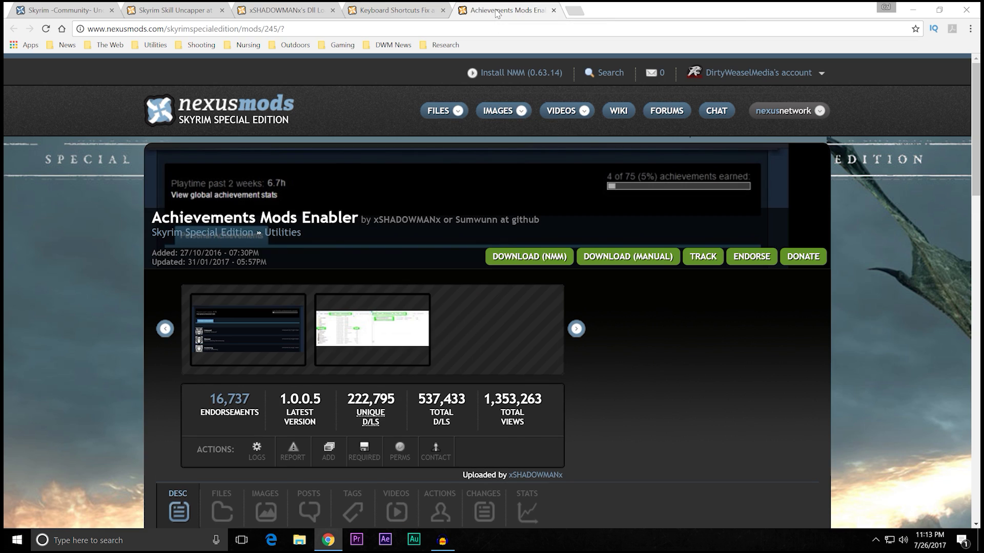
{"action": "left_click", "coordinate": [179, 14]}
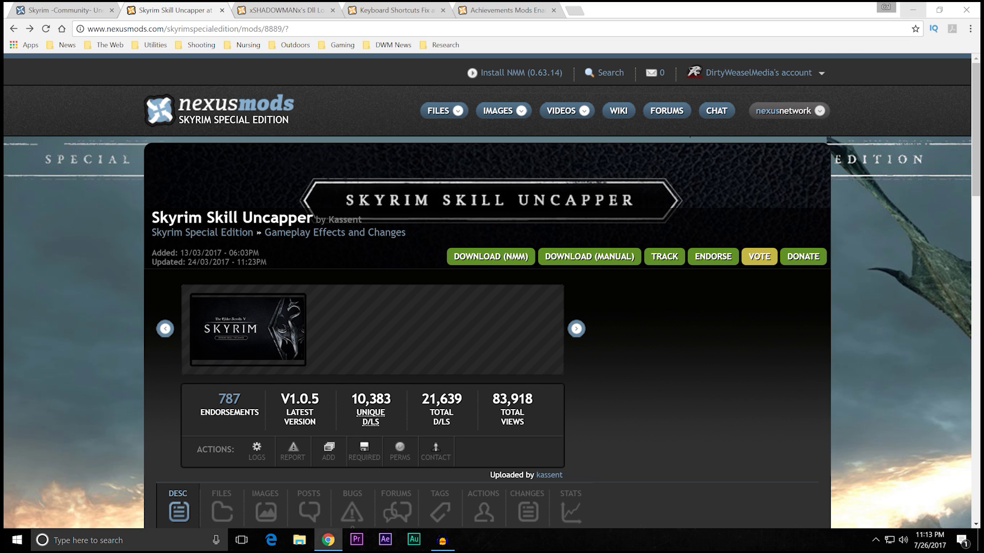
Show the Skyrim Skill Uncapper files list with the V1.0.5 main file, then select the downloaded archive
{"action": "scroll", "coordinate": [140, 252], "scroll_direction": "down", "scroll_amount": 9}
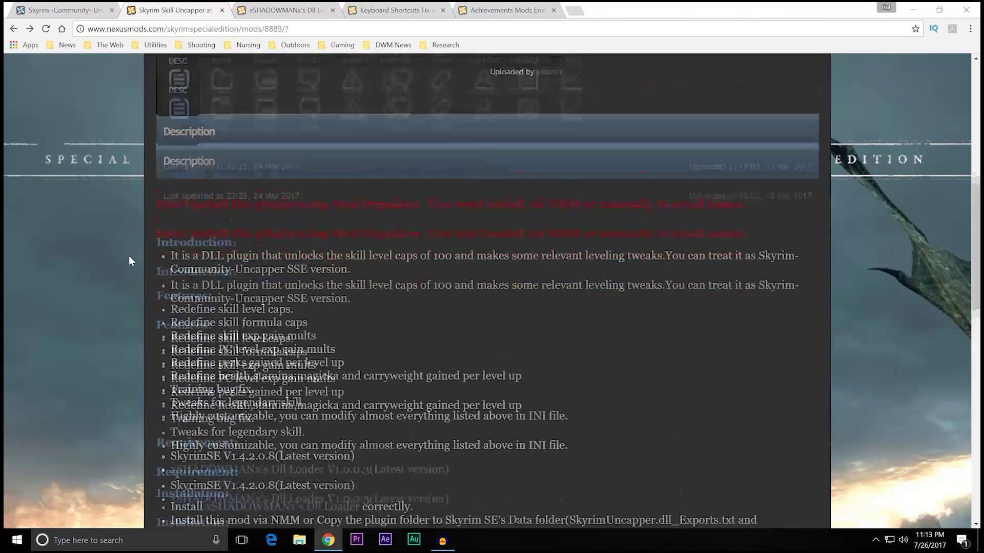
{"action": "scroll", "coordinate": [129, 256], "scroll_direction": "up", "scroll_amount": 3}
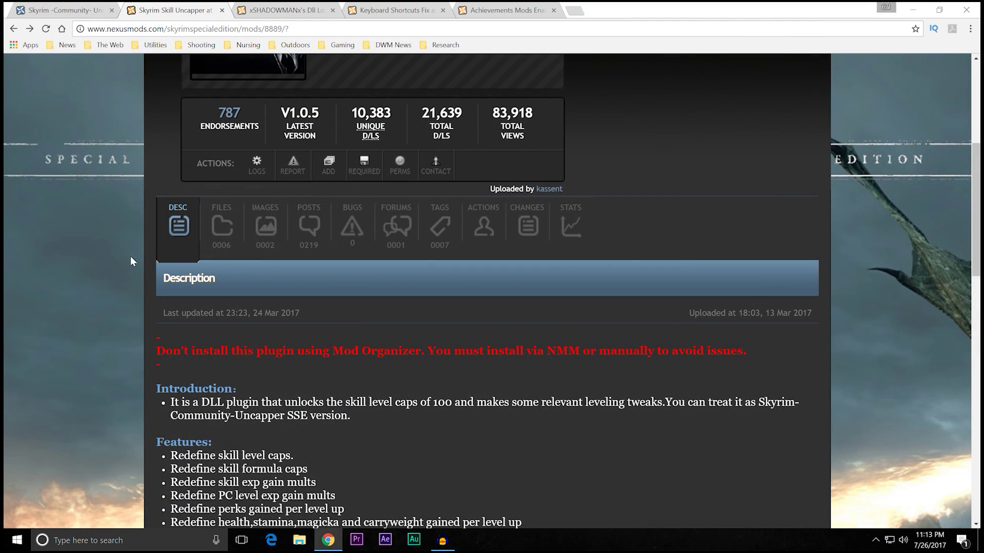
{"action": "left_click", "coordinate": [223, 228]}
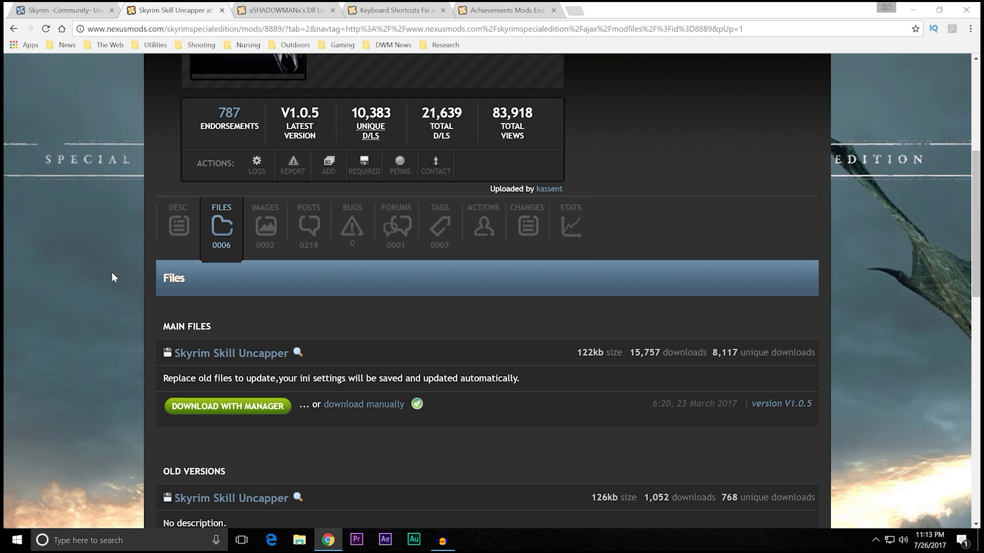
{"action": "scroll", "coordinate": [112, 274], "scroll_direction": "down", "scroll_amount": 3}
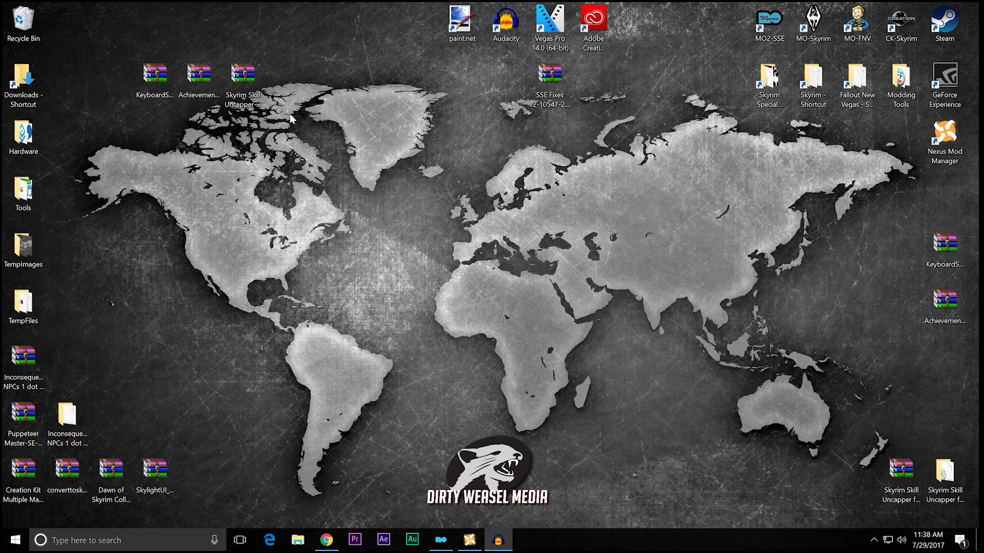
{"action": "mouse_move", "coordinate": [238, 75]}
{"action": "left_mouse_down"}
{"action": "mouse_move", "coordinate": [337, 163]}
{"action": "mouse_move", "coordinate": [303, 106]}
{"action": "mouse_move", "coordinate": [241, 79]}
{"action": "left_mouse_up"}
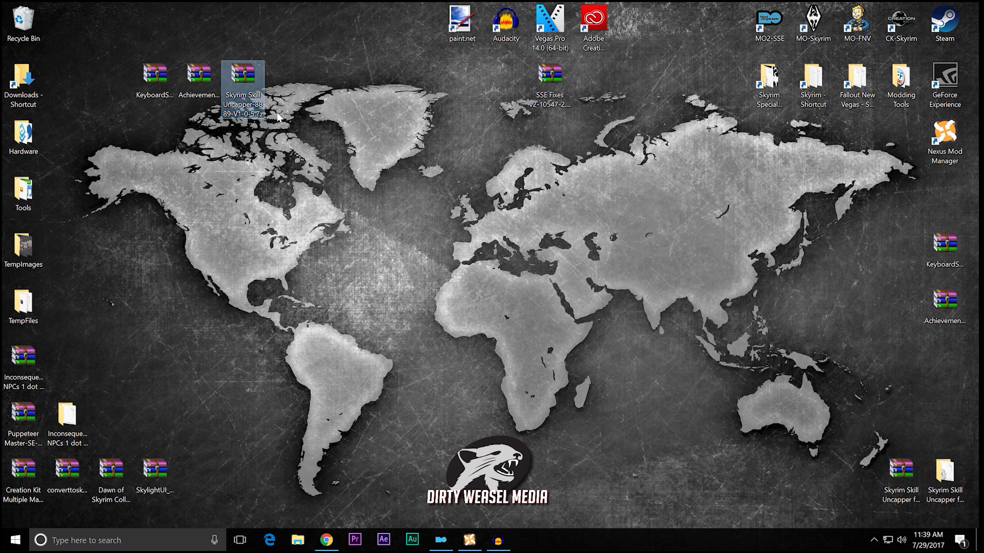
{"action": "mouse_move", "coordinate": [537, 92]}
{"action": "left_mouse_down"}
{"action": "mouse_move", "coordinate": [519, 106]}
{"action": "mouse_move", "coordinate": [539, 91]}
{"action": "left_mouse_up"}
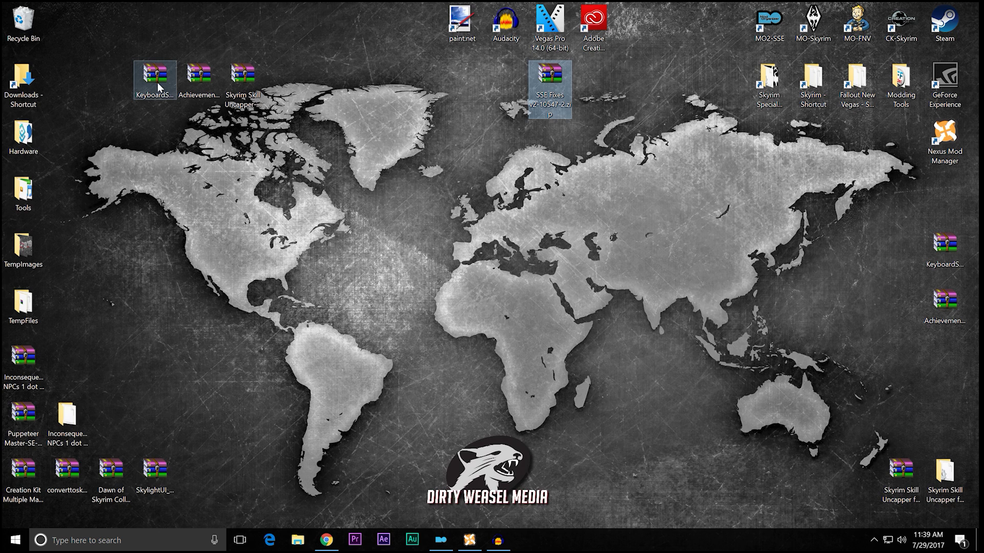
{"action": "mouse_move", "coordinate": [154, 78]}
{"action": "mouse_move", "coordinate": [191, 75]}
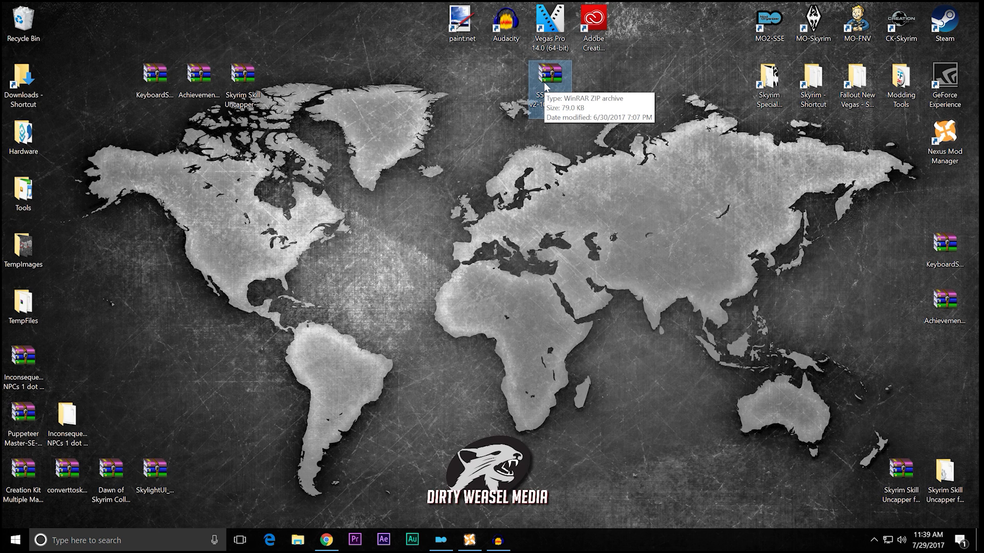
{"action": "double_click", "coordinate": [545, 87]}
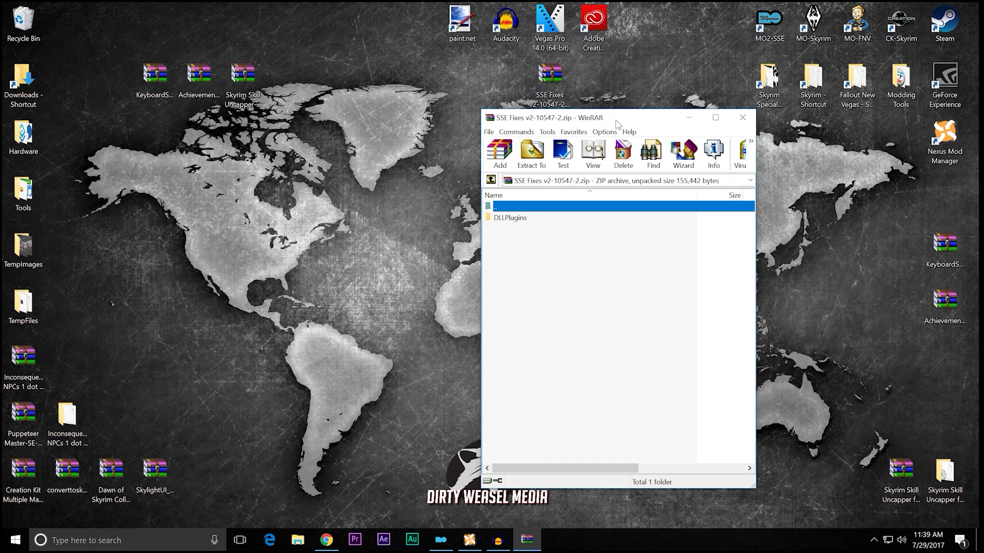
Show the SSE Fixes DLLPlugins folder and open the Skyrim Skill Uncapper archive beside it
{"action": "left_click_drag", "start_coordinate": [620, 124], "coordinate": [813, 83]}
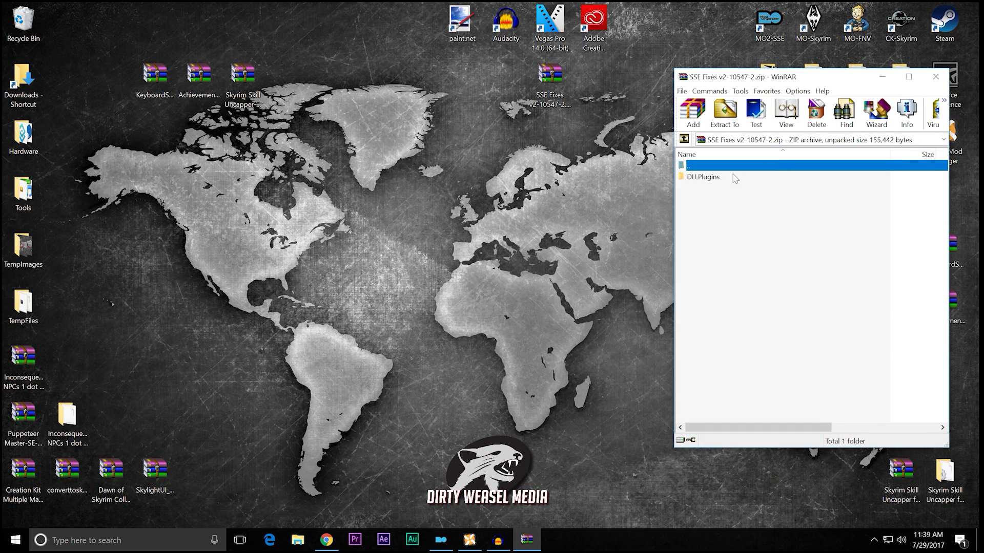
{"action": "double_click", "coordinate": [703, 177]}
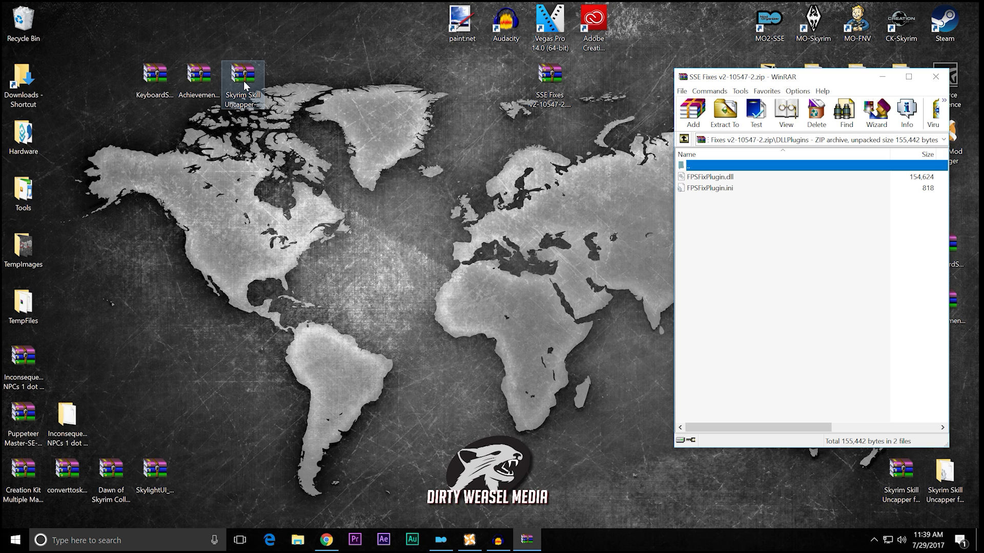
{"action": "double_click", "coordinate": [244, 81]}
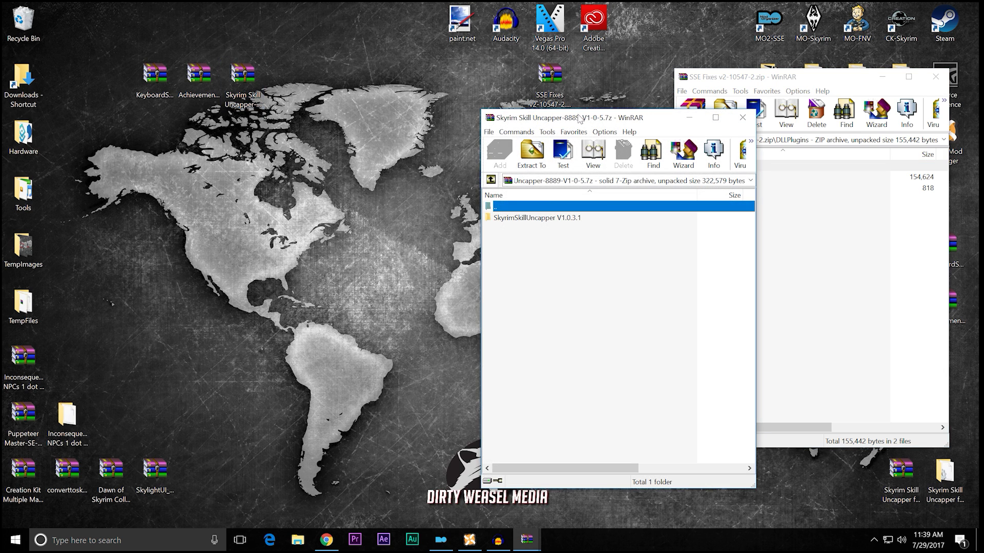
{"action": "left_click_drag", "start_coordinate": [600, 121], "coordinate": [264, 120]}
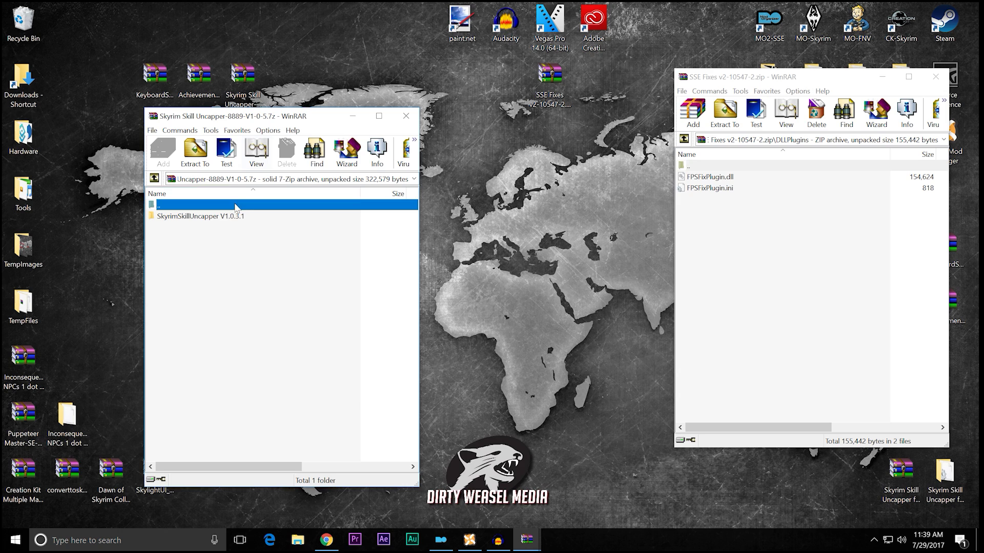
Browse the Uncapper archive to SkyrimSkillUncapper V1.0.3.1\Data\Plugins\Sumwunn and select SkyrimUncapper.dll
{"action": "double_click", "coordinate": [193, 217]}
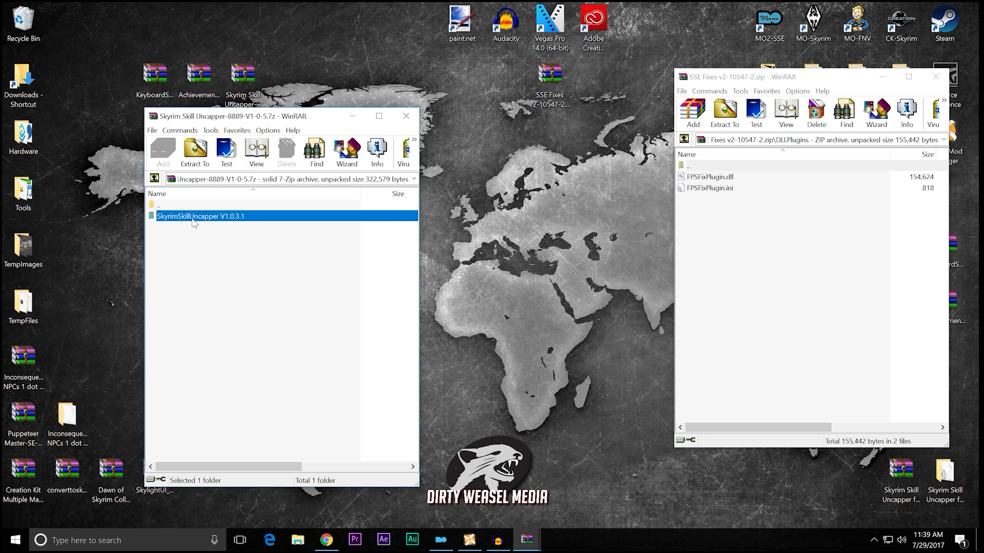
{"action": "double_click", "coordinate": [195, 217]}
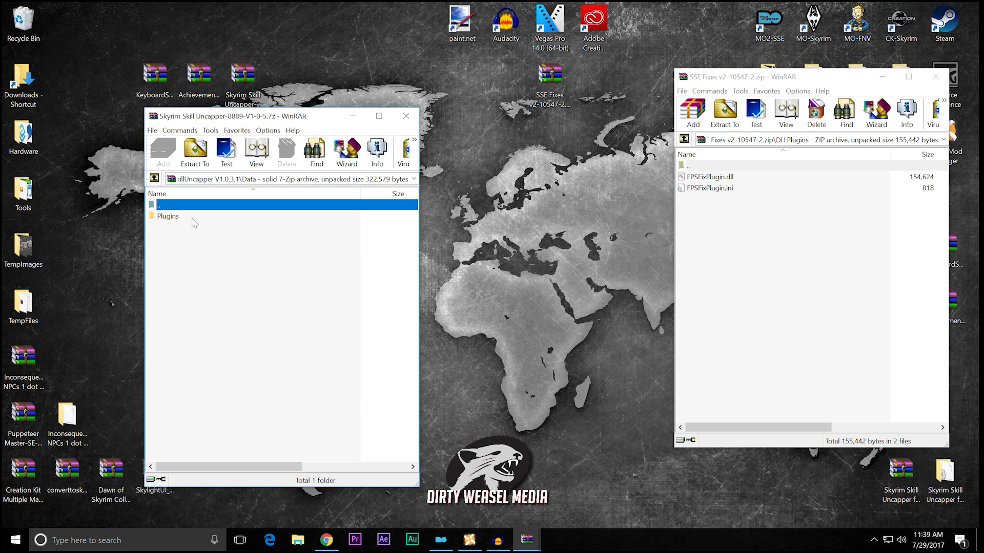
{"action": "double_click", "coordinate": [195, 217]}
{"action": "double_click", "coordinate": [193, 220]}
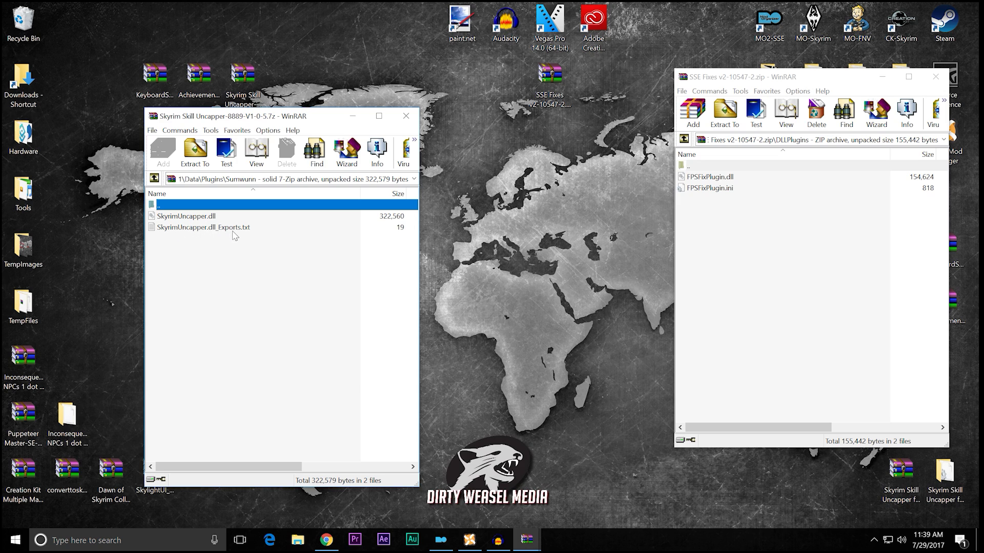
{"action": "left_click", "coordinate": [228, 216]}
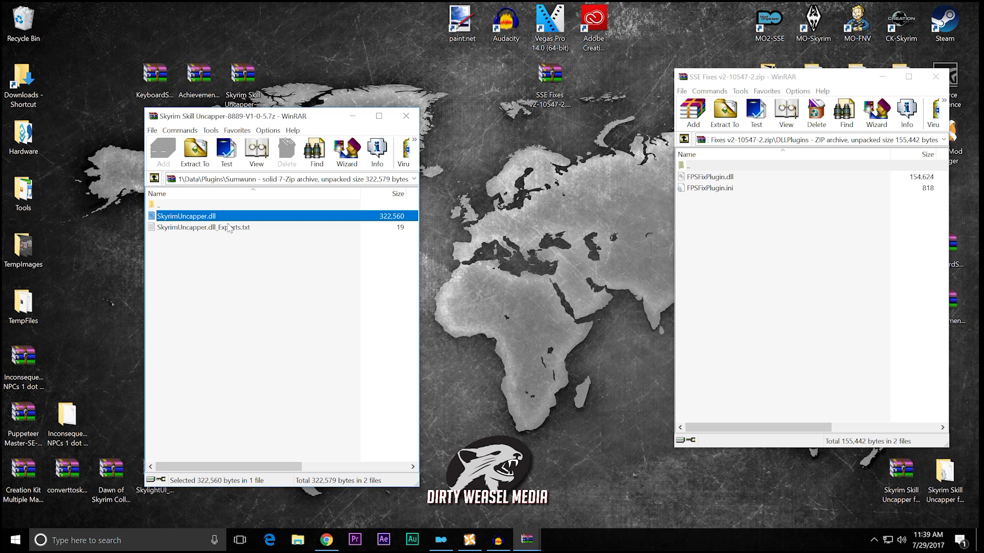
{"action": "left_click", "coordinate": [229, 224]}
{"action": "left_click", "coordinate": [227, 217]}
{"action": "left_click", "coordinate": [228, 228]}
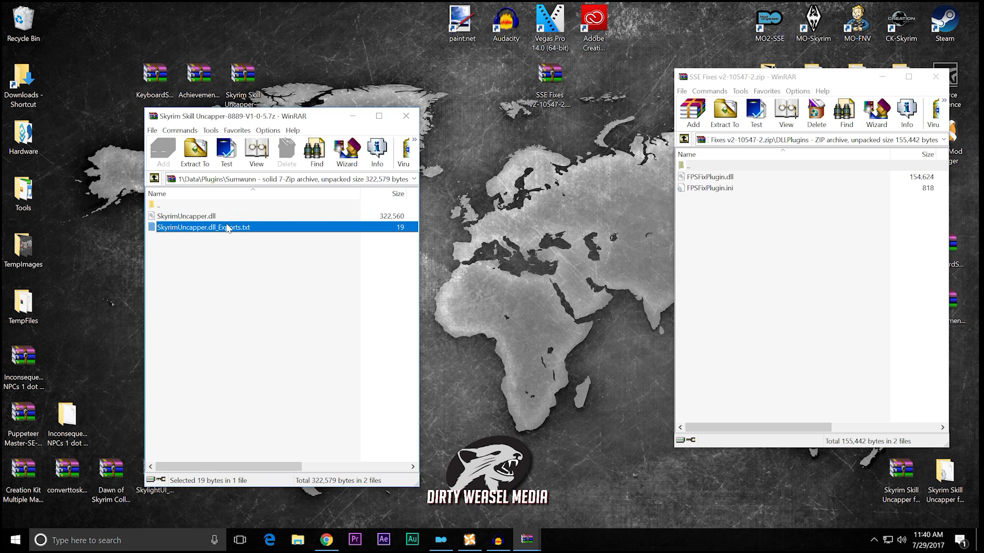
{"action": "left_click", "coordinate": [223, 220]}
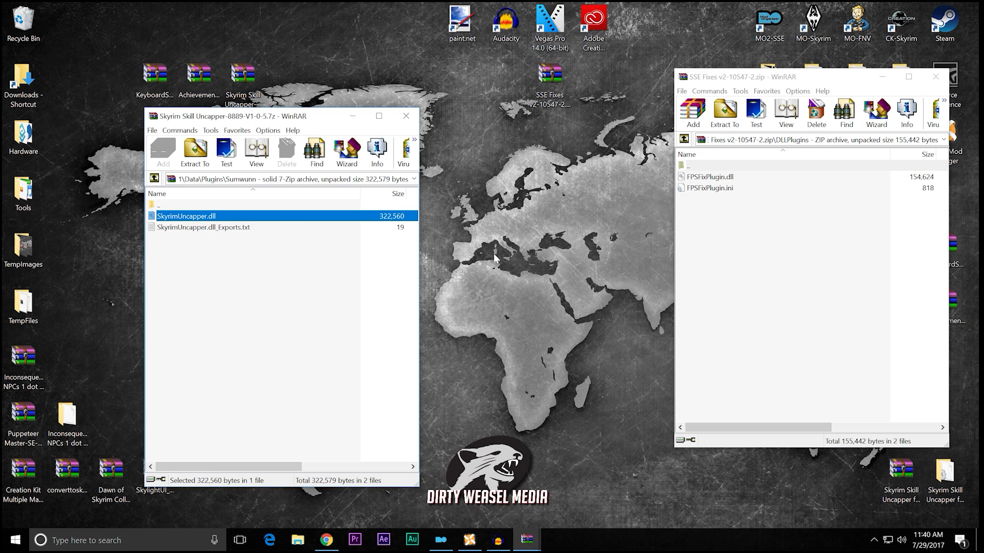
{"action": "left_click", "coordinate": [684, 139]}
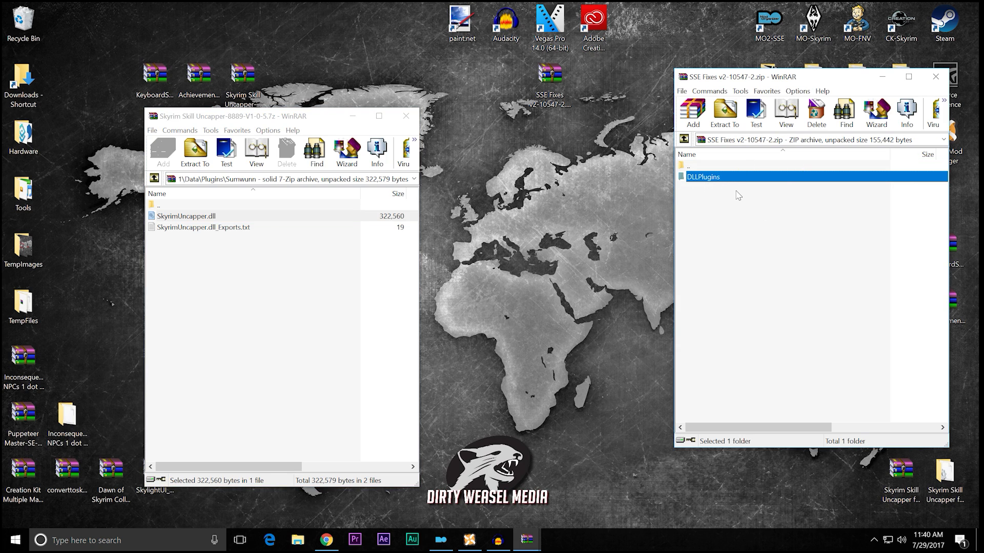
Create a new desktop folder named DLLPlugins
{"action": "right_click", "coordinate": [529, 219]}
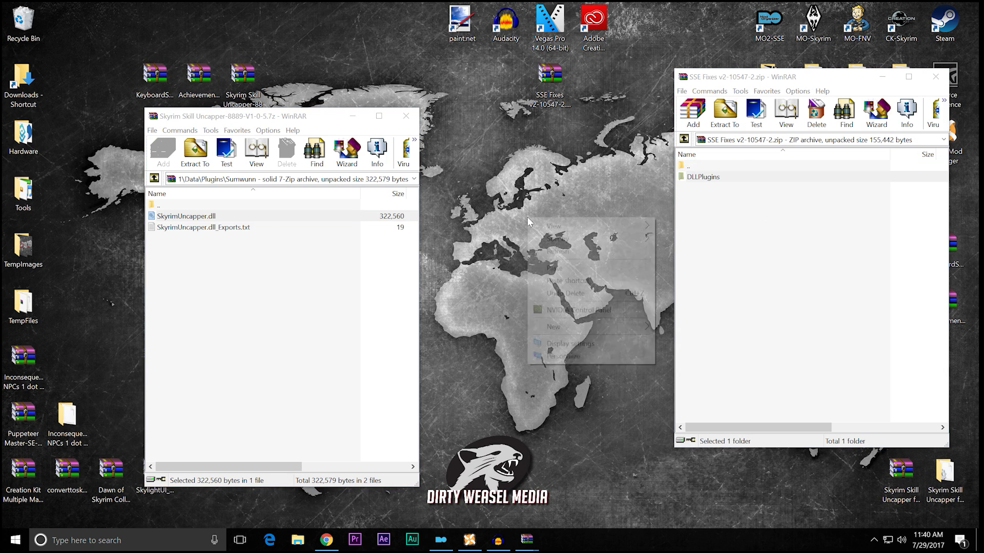
{"action": "mouse_move", "coordinate": [559, 328]}
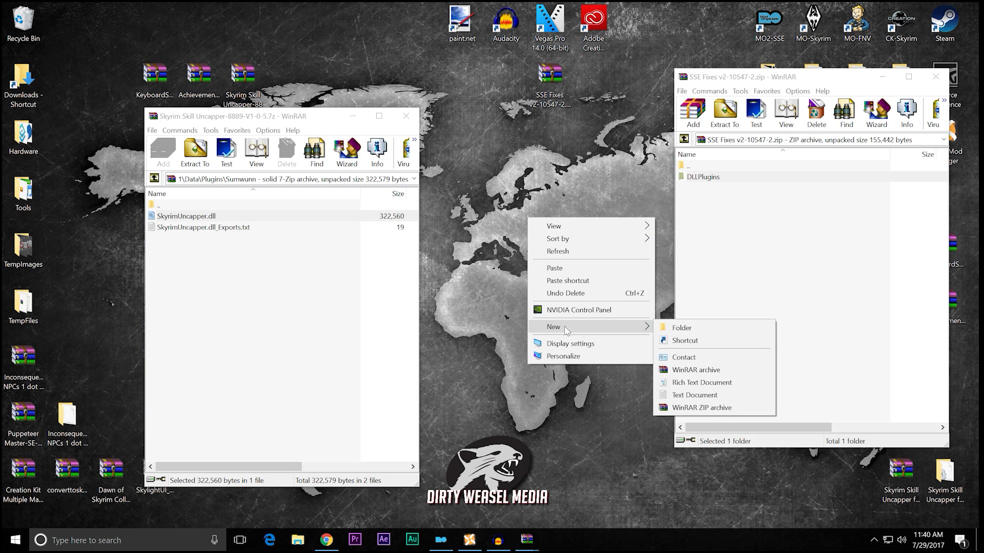
{"action": "left_click", "coordinate": [672, 328]}
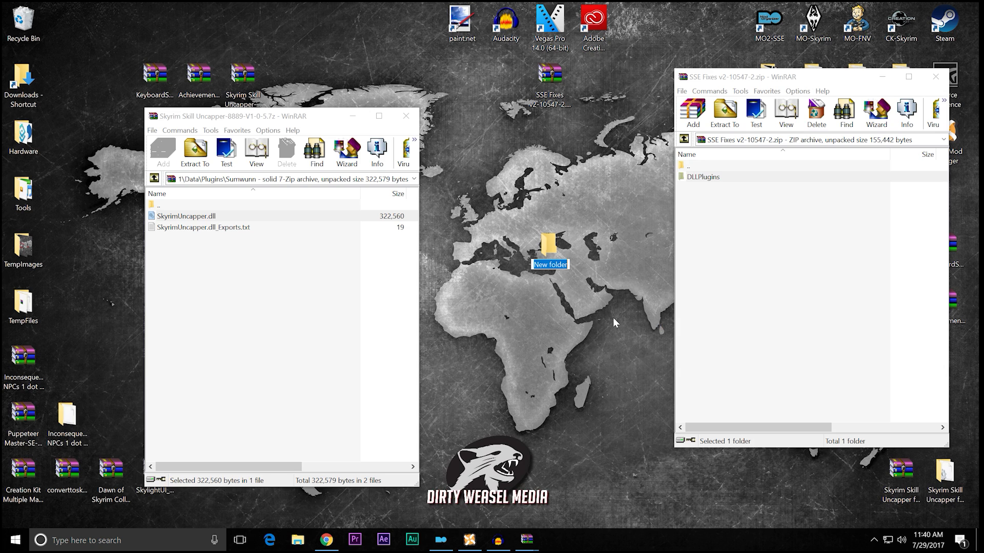
{"action": "type", "text": "DLLPlugins"}
{"action": "key", "text": "Return"}
{"action": "key", "text": "Return"}
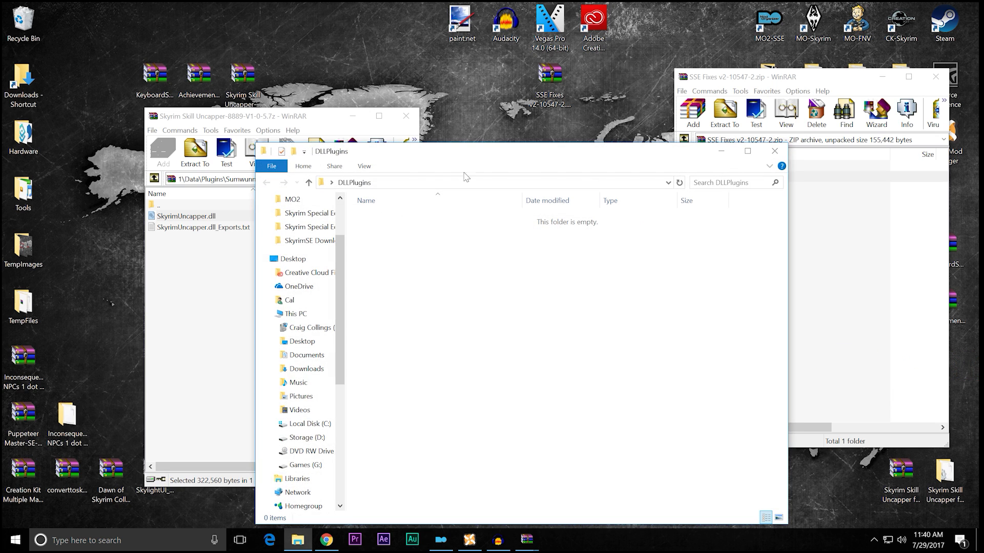
{"action": "left_click", "coordinate": [774, 151]}
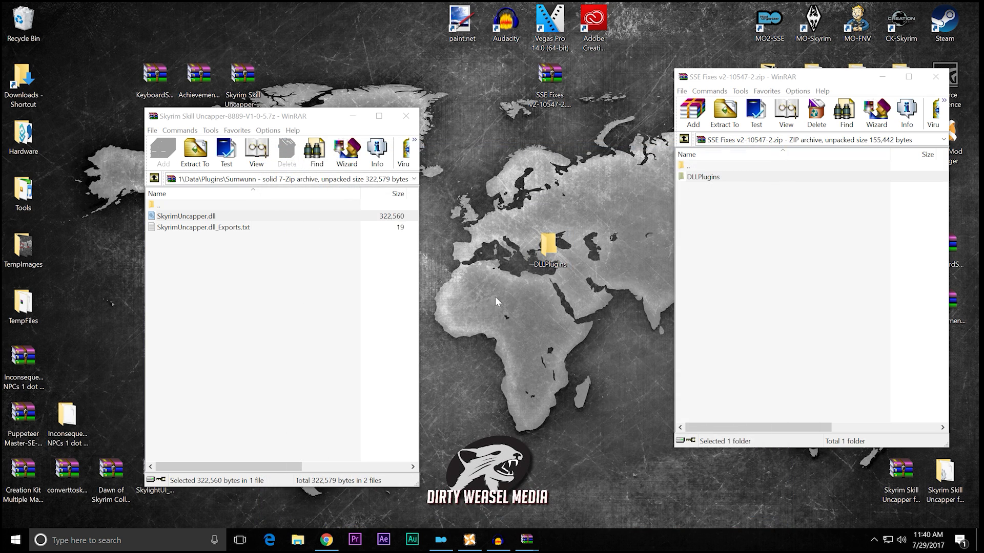
Extract SkyrimUncapper.dll and Exports.txt into DLLPlugins, verify them, and close the Uncapper archive
{"action": "left_click", "coordinate": [181, 220]}
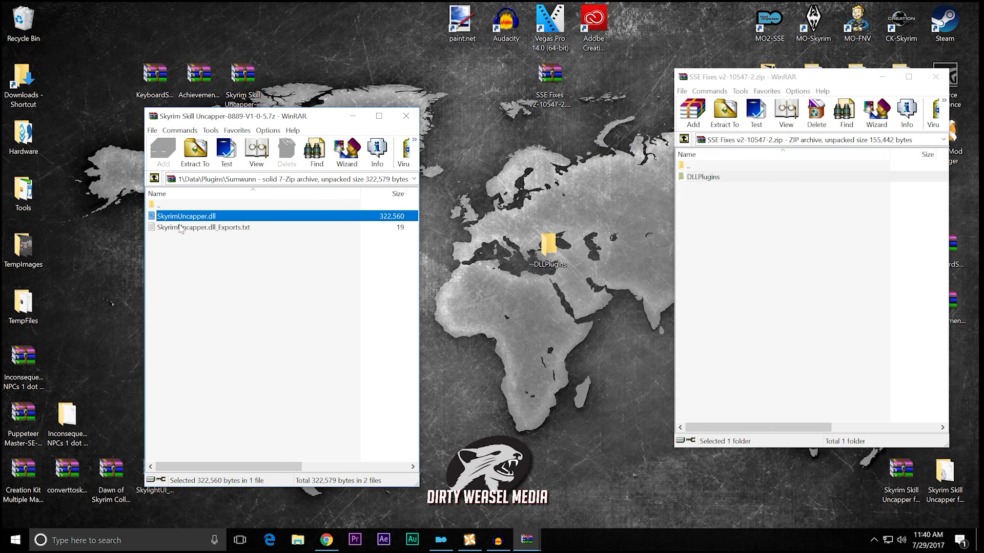
{"action": "left_click", "coordinate": [180, 227], "text": "shift"}
{"action": "left_click_drag", "start_coordinate": [197, 219], "coordinate": [547, 248]}
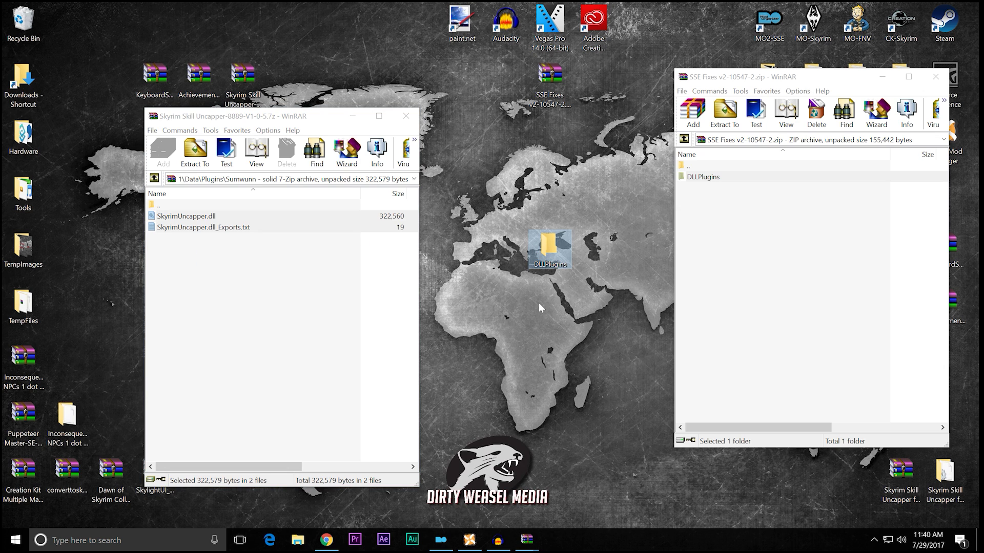
{"action": "double_click", "coordinate": [547, 251]}
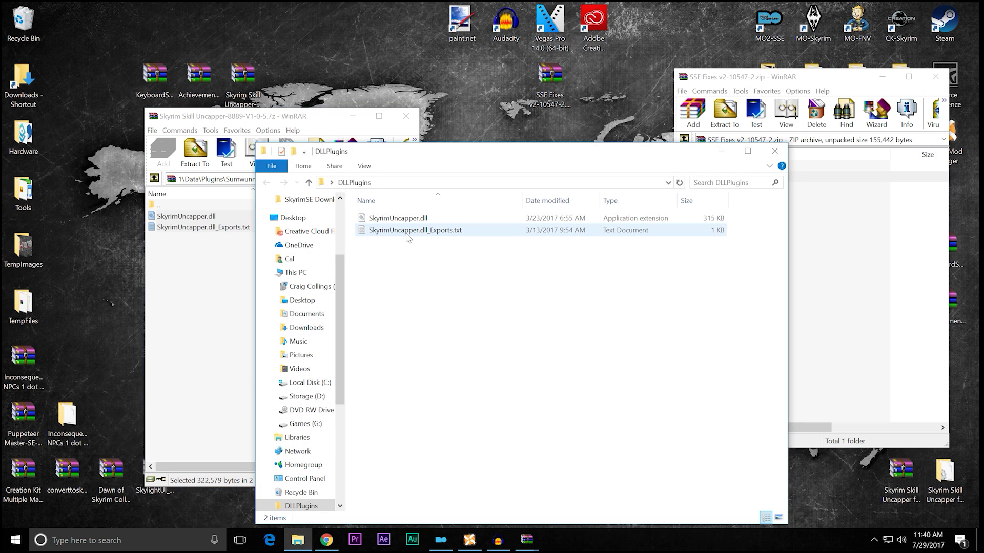
{"action": "left_click", "coordinate": [775, 157]}
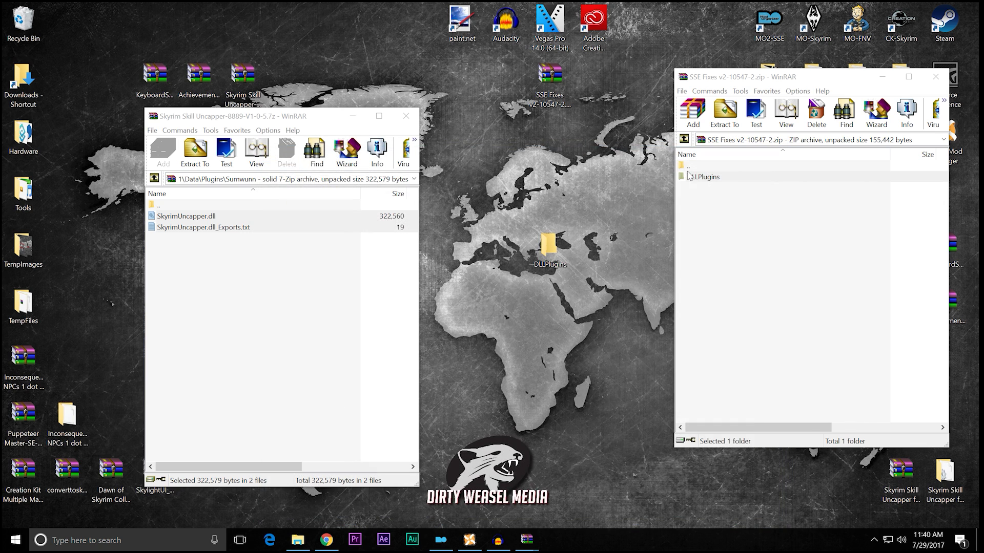
{"action": "left_click", "coordinate": [403, 117]}
Pack the DLLPlugins folder into a RAR archive named SSE_Uncapper.rar with Normal compression
{"action": "left_click_drag", "start_coordinate": [254, 77], "coordinate": [121, 189]}
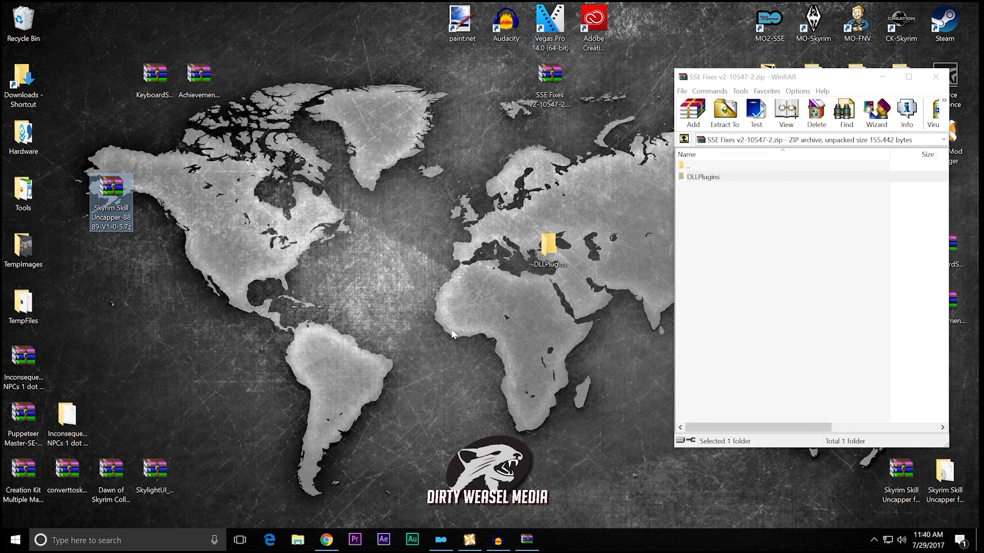
{"action": "right_click", "coordinate": [550, 252]}
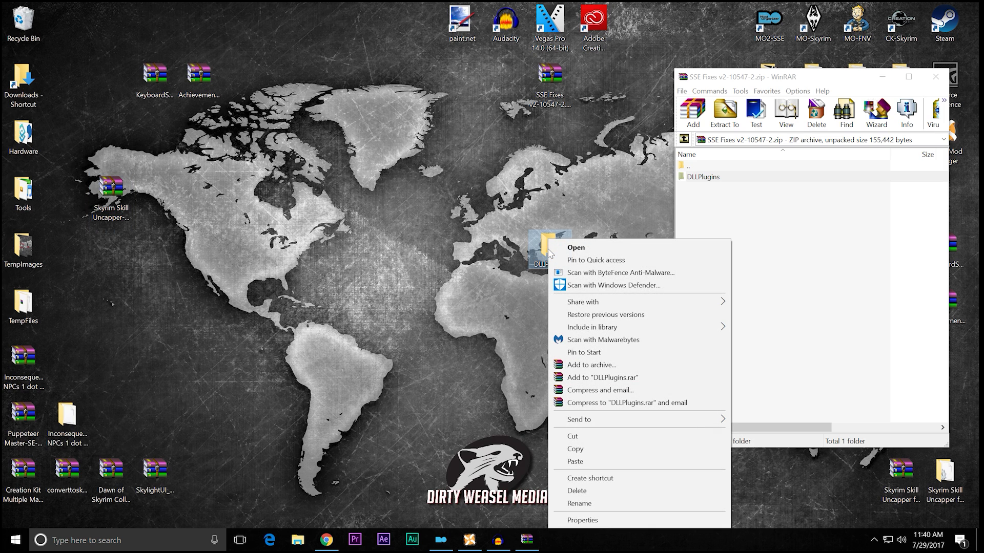
{"action": "left_click", "coordinate": [566, 365]}
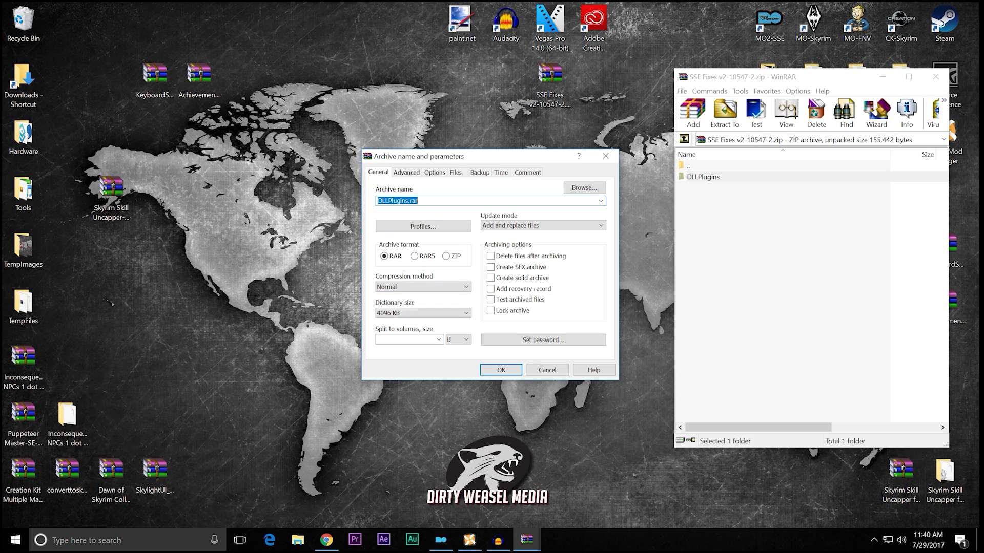
{"action": "left_click", "coordinate": [408, 201]}
{"action": "key", "text": "BackSpace"}
{"action": "key", "text": "BackSpace"}
{"action": "key", "text": "BackSpace"}
{"action": "key", "text": "BackSpace"}
{"action": "key", "text": "BackSpace"}
{"action": "key", "text": "BackSpace"}
{"action": "key", "text": "BackSpace"}
{"action": "key", "text": "BackSpace"}
{"action": "key", "text": "BackSpace"}
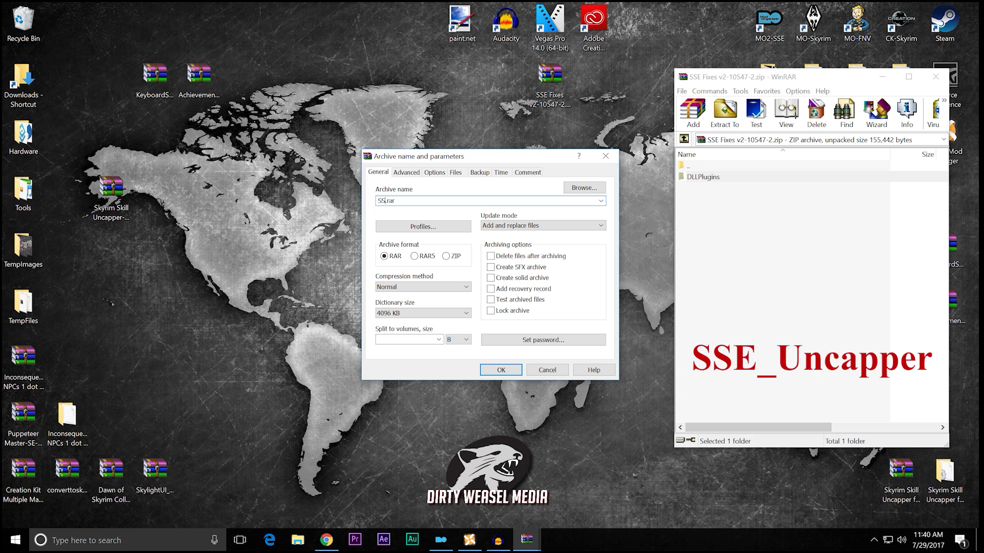
{"action": "type", "text": "SSE_Uncapper"}
{"action": "left_click", "coordinate": [502, 370]}
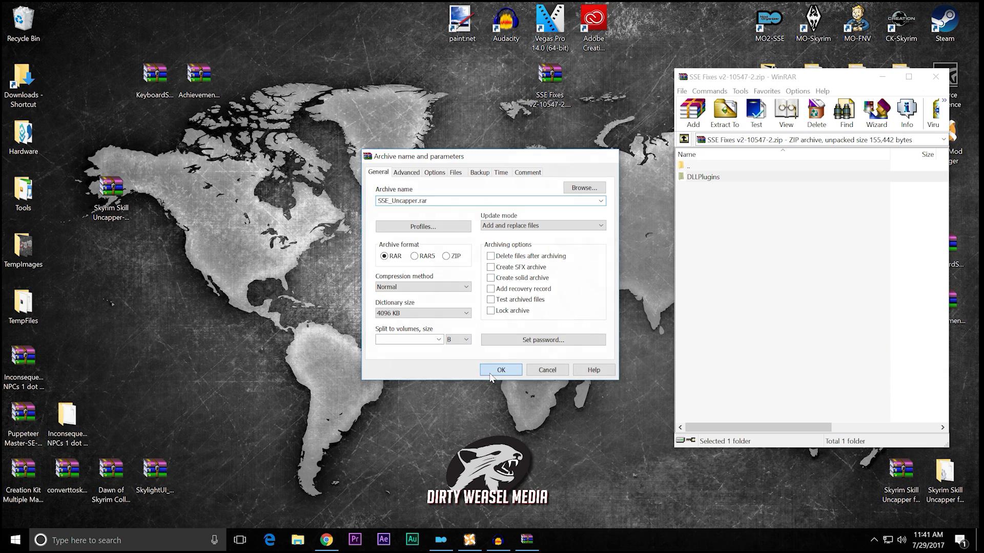
{"action": "left_click_drag", "start_coordinate": [75, 24], "coordinate": [469, 85]}
Compare SSE_Uncapper.rar's DLLPlugins folder with SSE Fixes' DLLPlugins, then close SSE_Uncapper.rar
{"action": "double_click", "coordinate": [462, 79]}
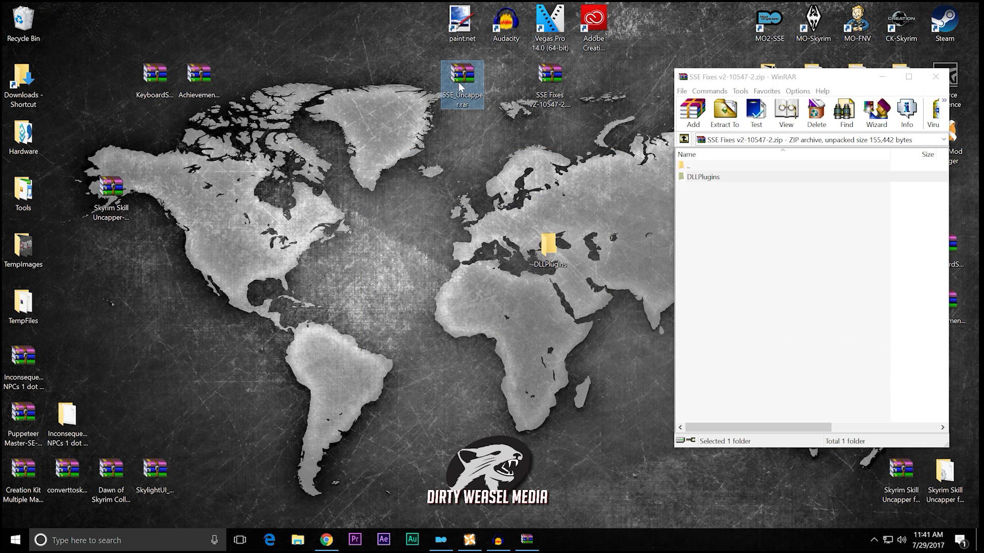
{"action": "left_click_drag", "start_coordinate": [265, 119], "coordinate": [485, 84]}
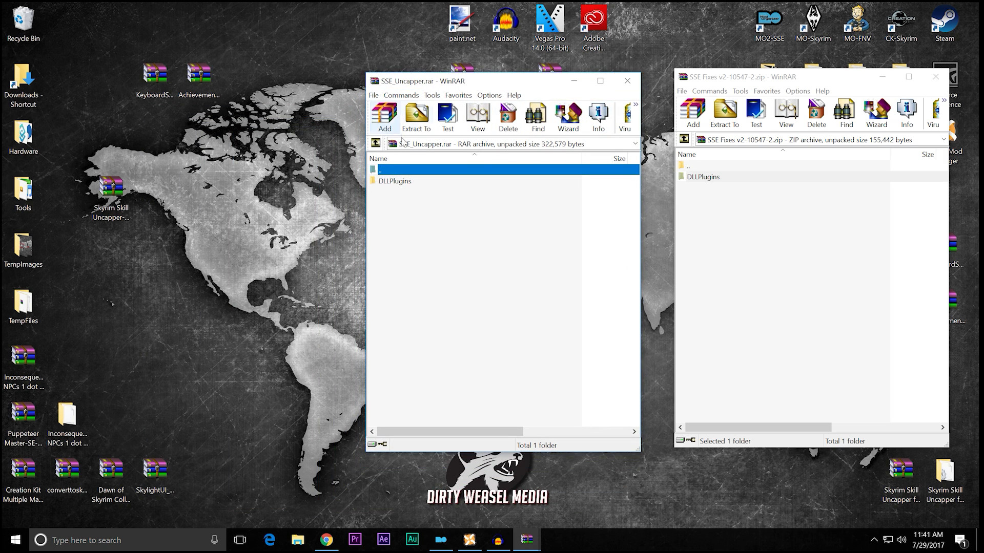
{"action": "double_click", "coordinate": [401, 182]}
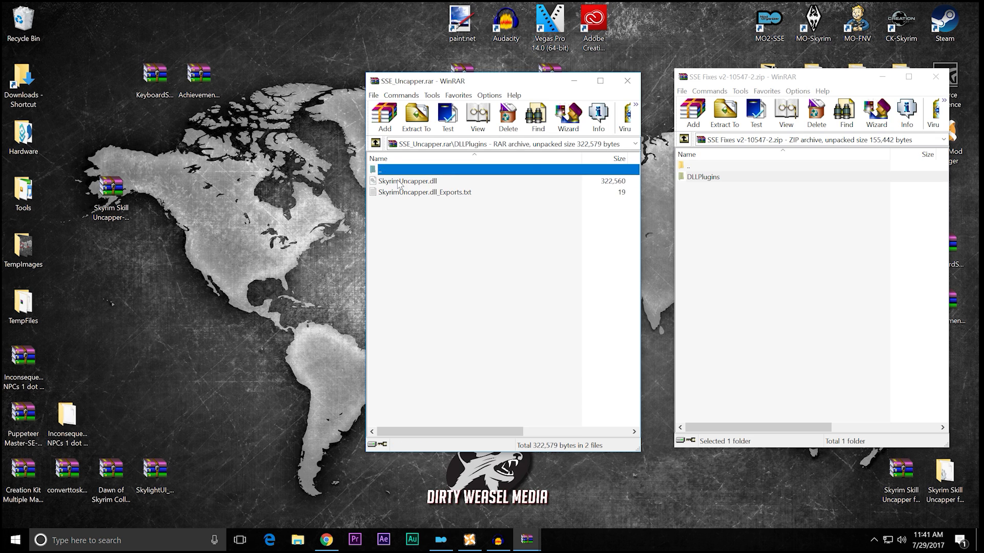
{"action": "double_click", "coordinate": [702, 177]}
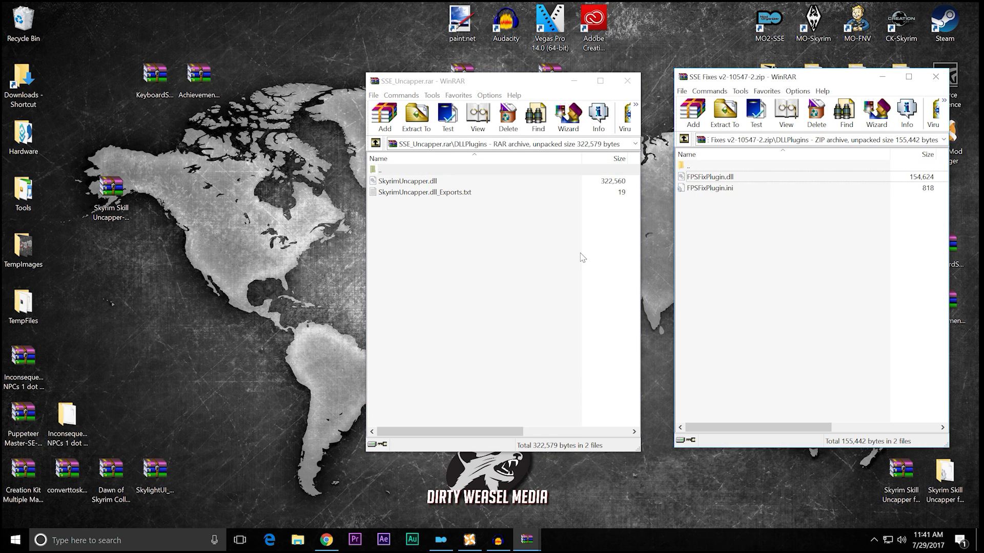
{"action": "left_click", "coordinate": [627, 81]}
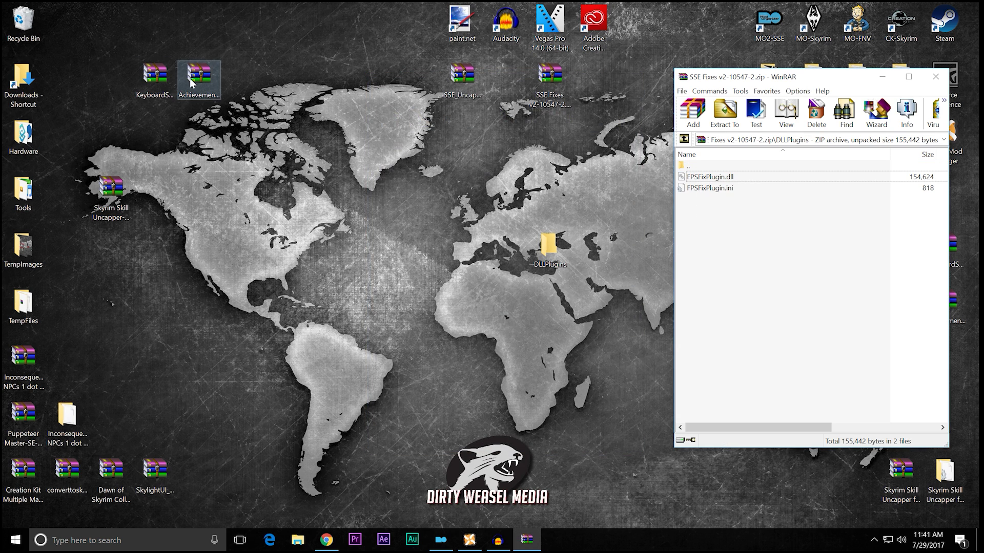
Check the Achievements Mods Enabler archive's Plugins\Sumwunn folder, then close it
{"action": "double_click", "coordinate": [192, 82]}
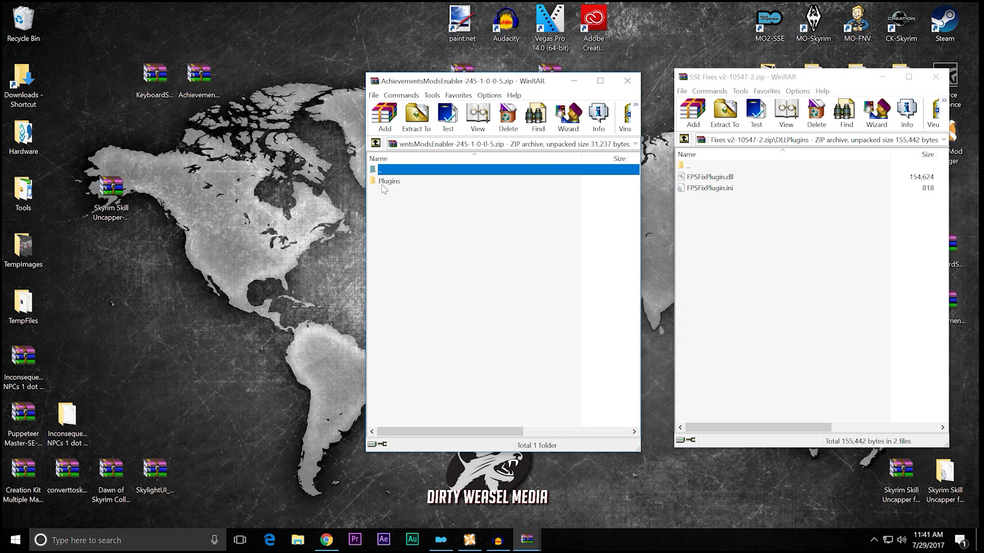
{"action": "left_click", "coordinate": [383, 185]}
{"action": "double_click", "coordinate": [382, 183]}
{"action": "double_click", "coordinate": [383, 183]}
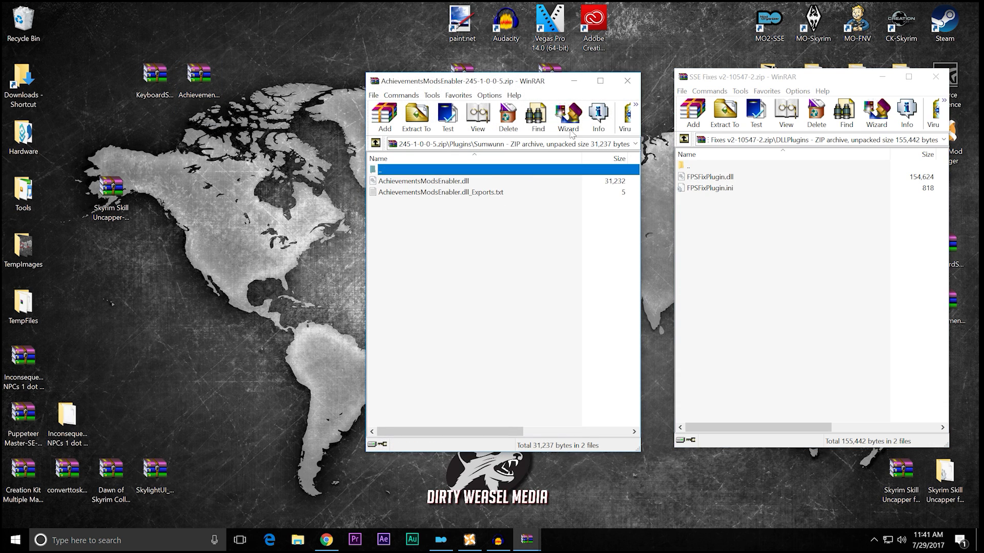
{"action": "left_click", "coordinate": [626, 81]}
Check the KeyboardShortcuts archive's Plugins\Sumwunn folder, then close it
{"action": "double_click", "coordinate": [156, 93]}
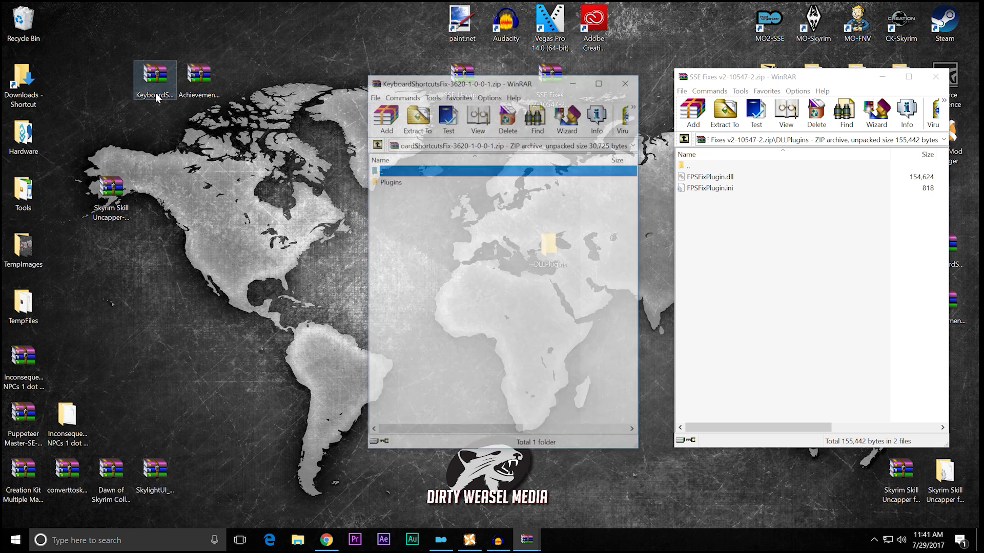
{"action": "double_click", "coordinate": [389, 182]}
{"action": "double_click", "coordinate": [392, 182]}
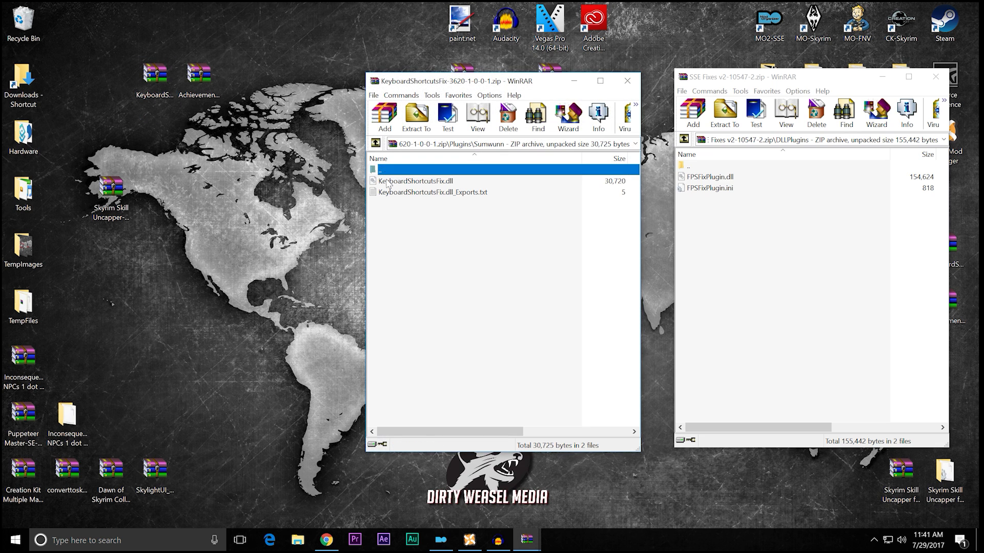
{"action": "left_click", "coordinate": [627, 81]}
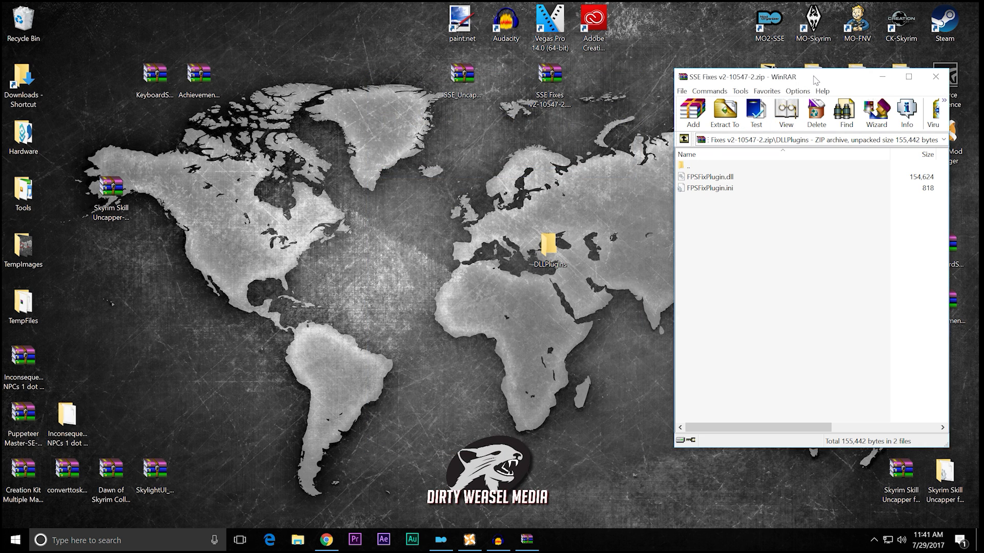
Check that Achievement_Enabler.rar and KeyboardShortcuts.rar each contain a DLLPlugins folder with its DLL
{"action": "left_click_drag", "start_coordinate": [815, 79], "coordinate": [591, 107]}
{"action": "left_click", "coordinate": [711, 104]}
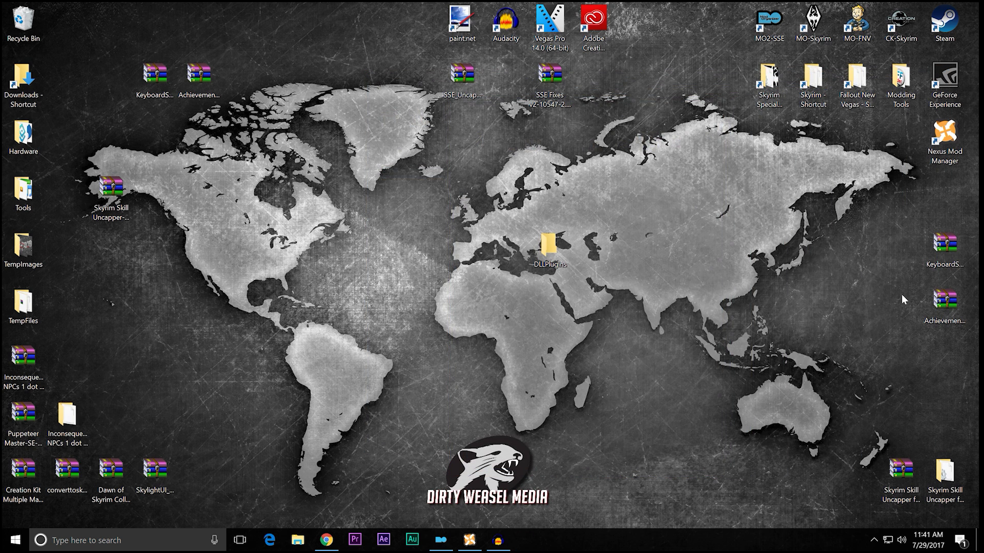
{"action": "left_click_drag", "start_coordinate": [946, 303], "coordinate": [634, 353]}
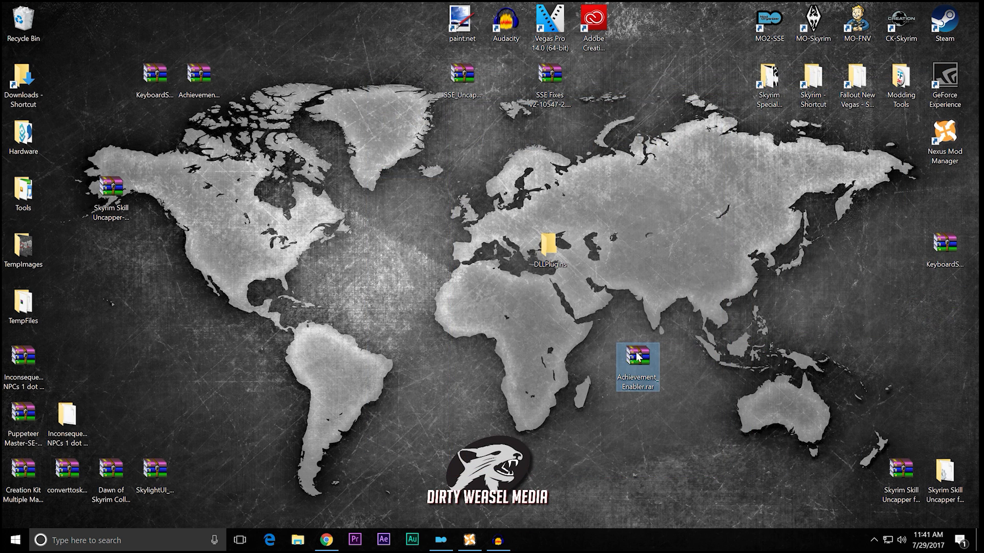
{"action": "double_click", "coordinate": [638, 357]}
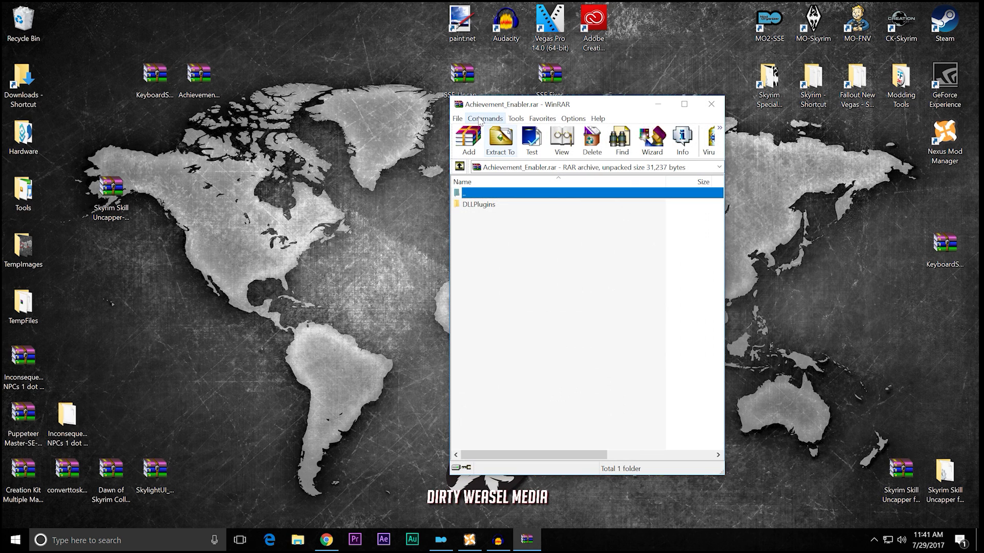
{"action": "double_click", "coordinate": [479, 204]}
{"action": "left_click", "coordinate": [712, 104]}
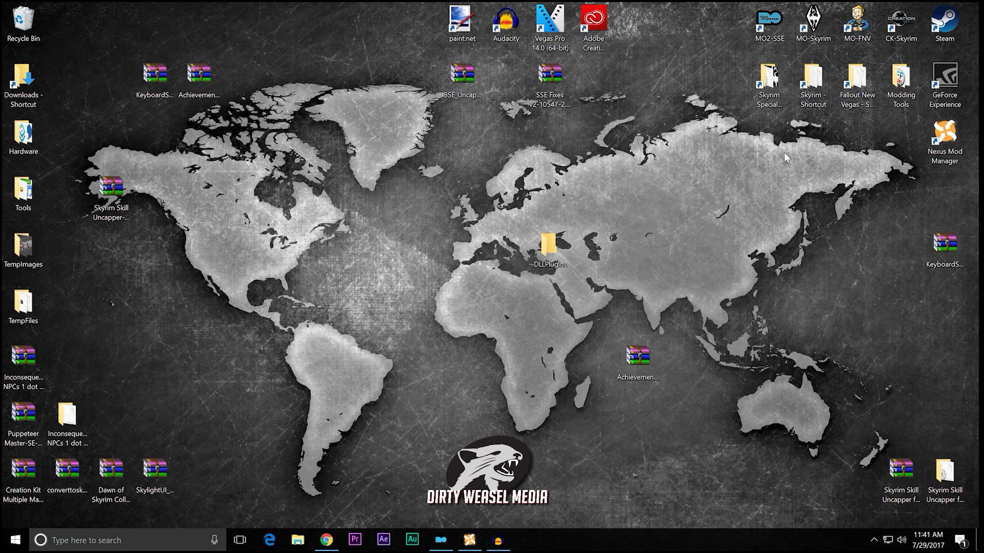
{"action": "double_click", "coordinate": [938, 245]}
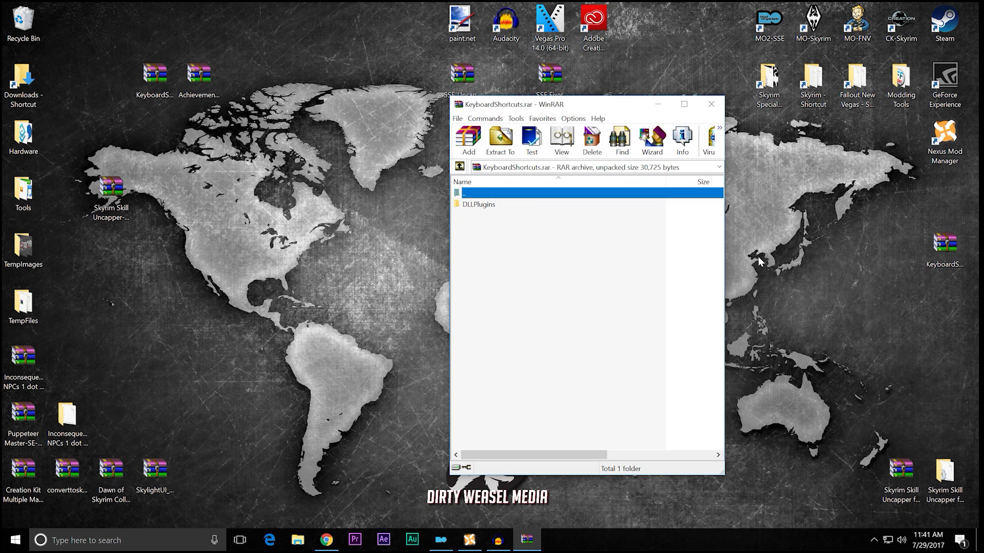
{"action": "double_click", "coordinate": [513, 207]}
{"action": "left_click", "coordinate": [711, 104]}
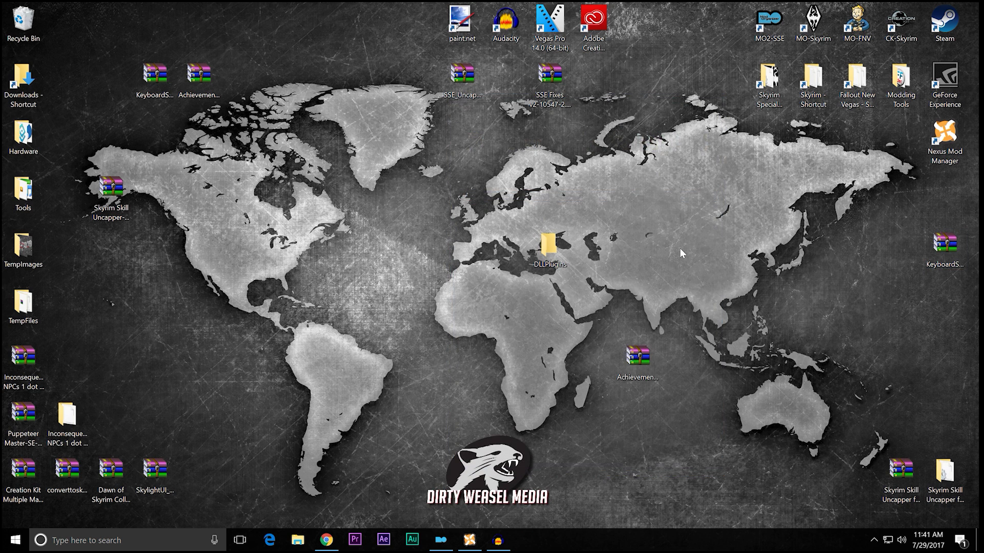
Move the original KeyboardShortcuts, Achievements and Skill Uncapper downloads to the Recycle Bin
{"action": "left_click_drag", "start_coordinate": [155, 81], "coordinate": [23, 20]}
{"action": "left_click_drag", "start_coordinate": [185, 66], "coordinate": [23, 21]}
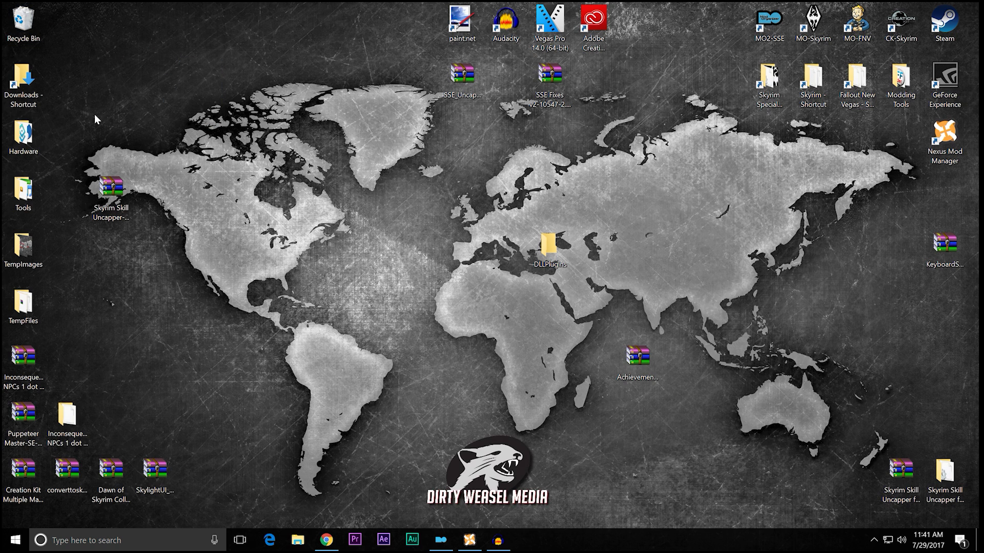
{"action": "left_click_drag", "start_coordinate": [110, 188], "coordinate": [35, 39]}
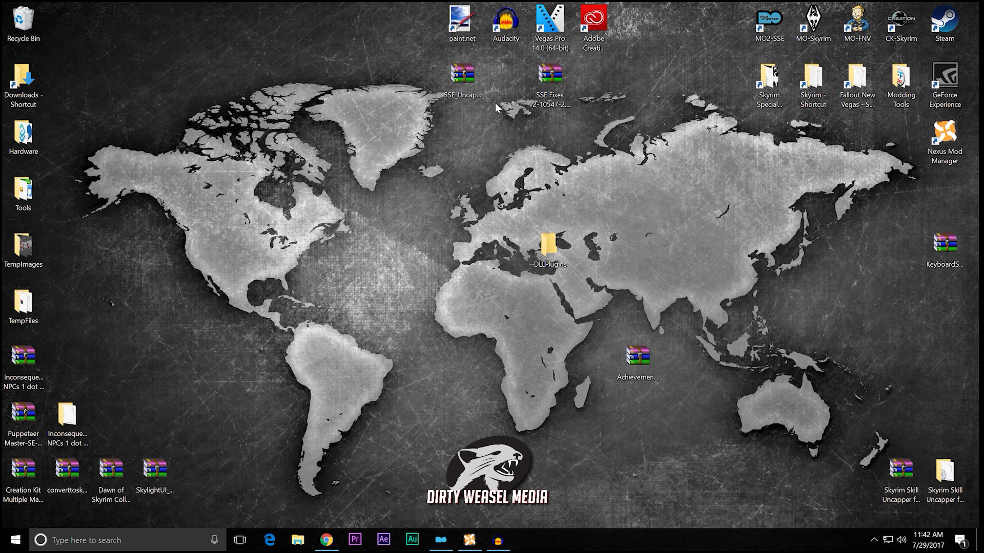
Stack SSE_Uncapper, Achievement Enabler and KeyboardShortcuts RARs together and move DLLPlugins into Downloads
{"action": "left_click_drag", "start_coordinate": [456, 84], "coordinate": [413, 246]}
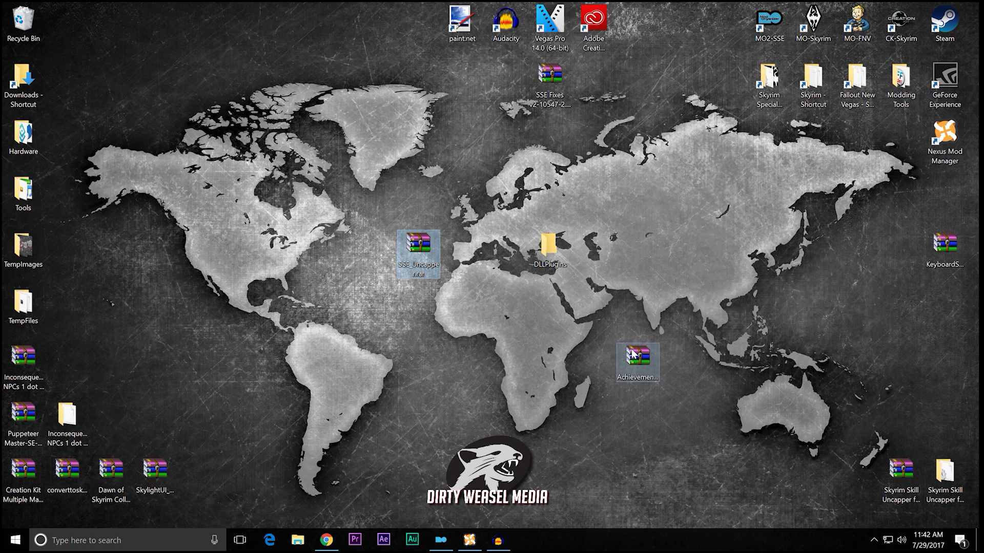
{"action": "left_click_drag", "start_coordinate": [638, 358], "coordinate": [434, 294]}
{"action": "left_click_drag", "start_coordinate": [944, 245], "coordinate": [462, 361]}
{"action": "left_click_drag", "start_coordinate": [547, 249], "coordinate": [195, 73]}
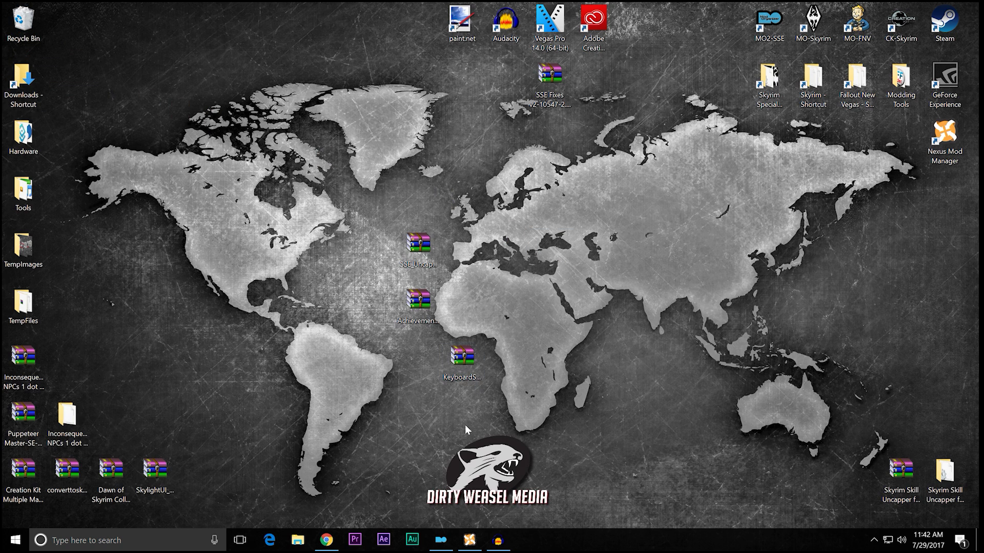
Restore Nexus Mod Manager, reposition its window, and open the Skyrim Special Edition game folder
{"action": "left_click", "coordinate": [469, 539]}
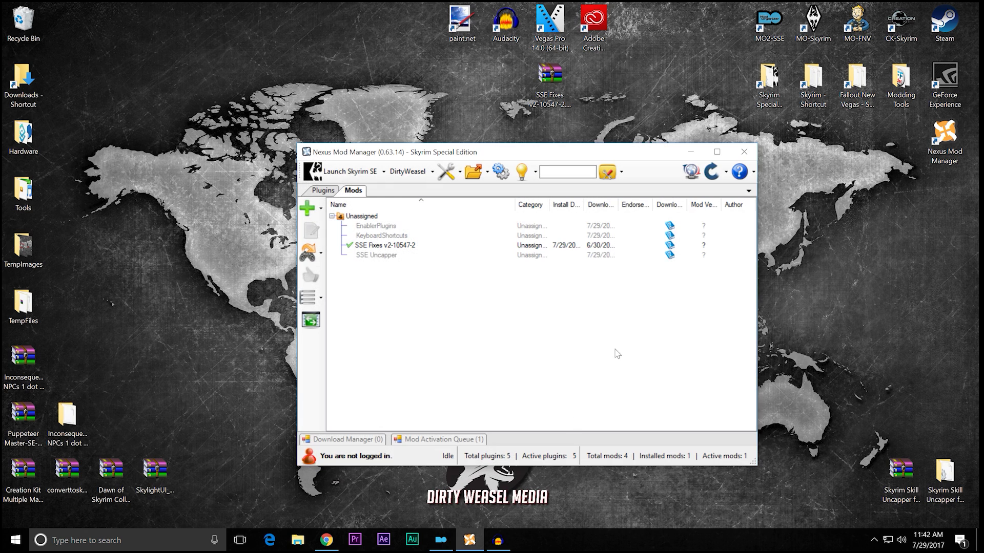
{"action": "left_click_drag", "start_coordinate": [492, 153], "coordinate": [693, 139]}
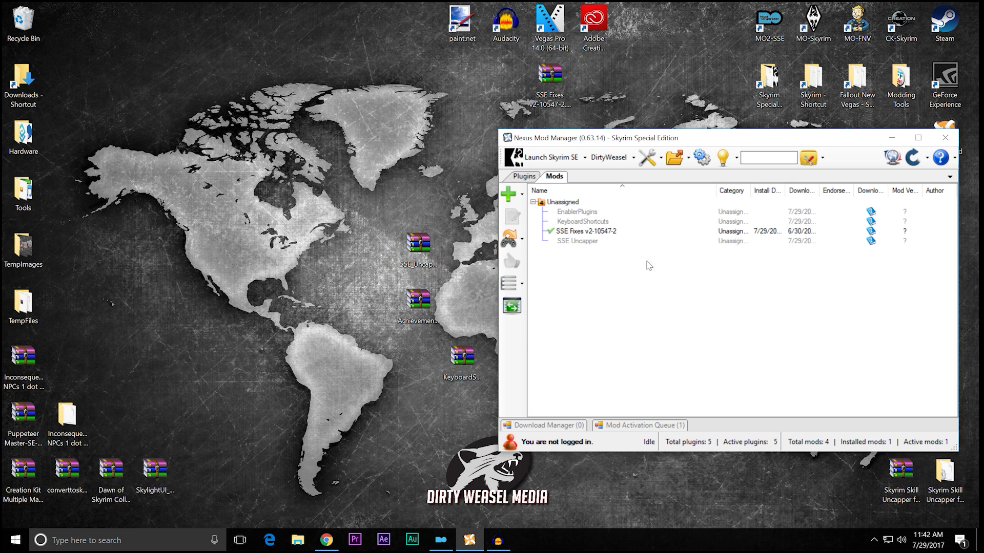
{"action": "left_click_drag", "start_coordinate": [728, 140], "coordinate": [582, 130]}
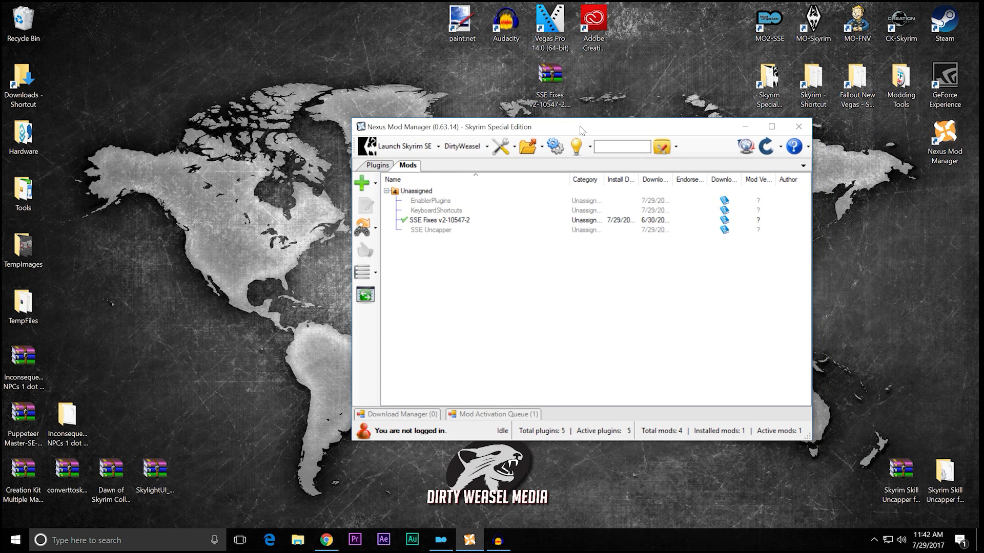
{"action": "double_click", "coordinate": [762, 87]}
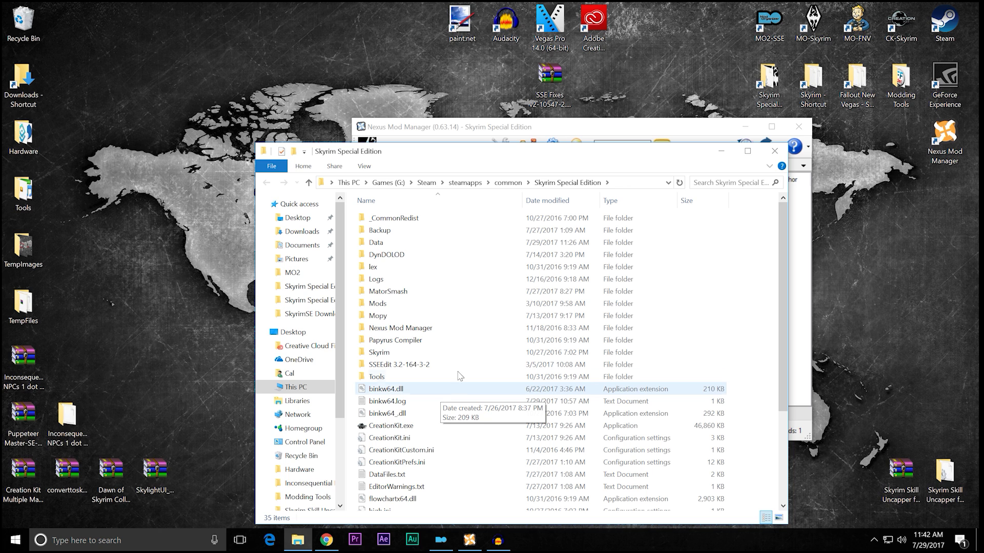
Check that Data\DLLPlugins holds only the two FPSFixPlugin files, then close the folder
{"action": "double_click", "coordinate": [439, 243]}
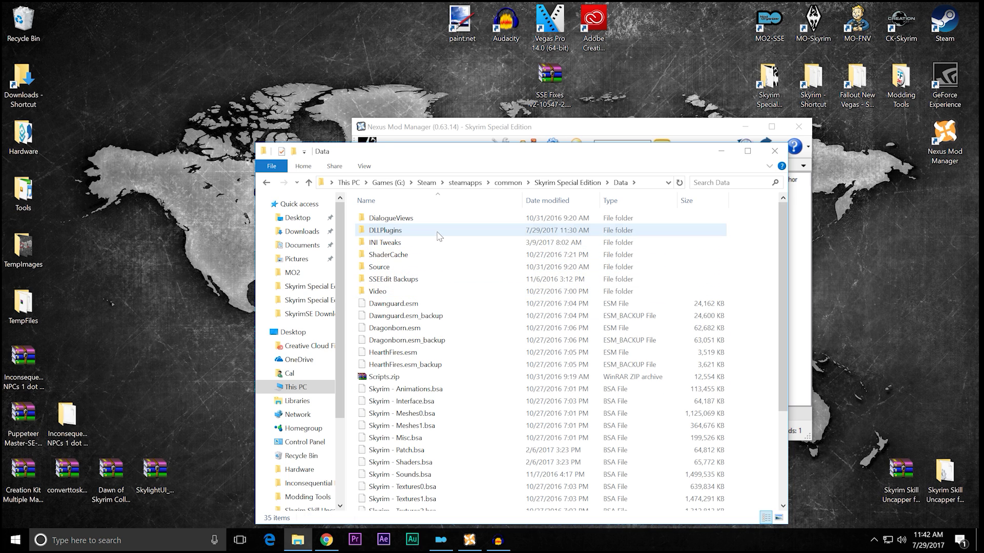
{"action": "double_click", "coordinate": [438, 231]}
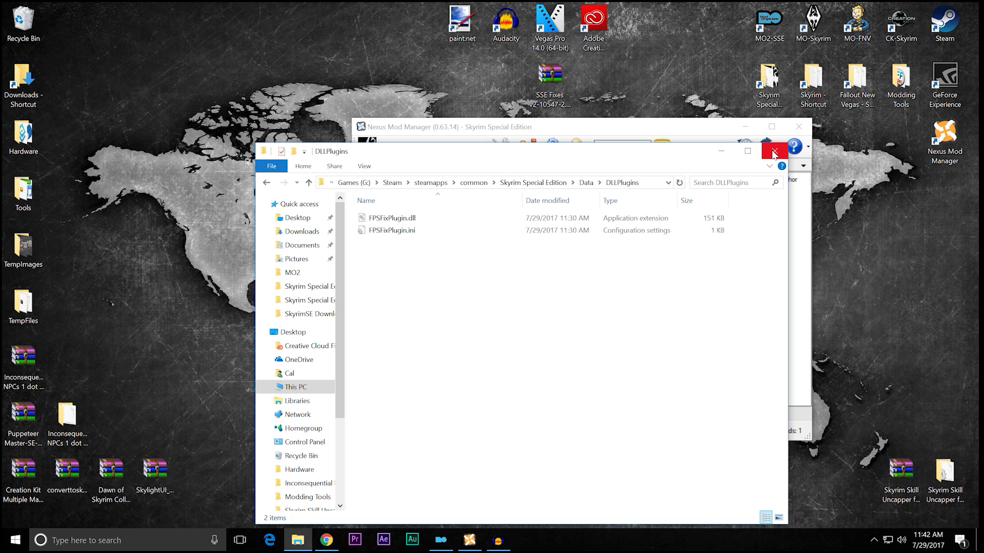
{"action": "left_click", "coordinate": [774, 153]}
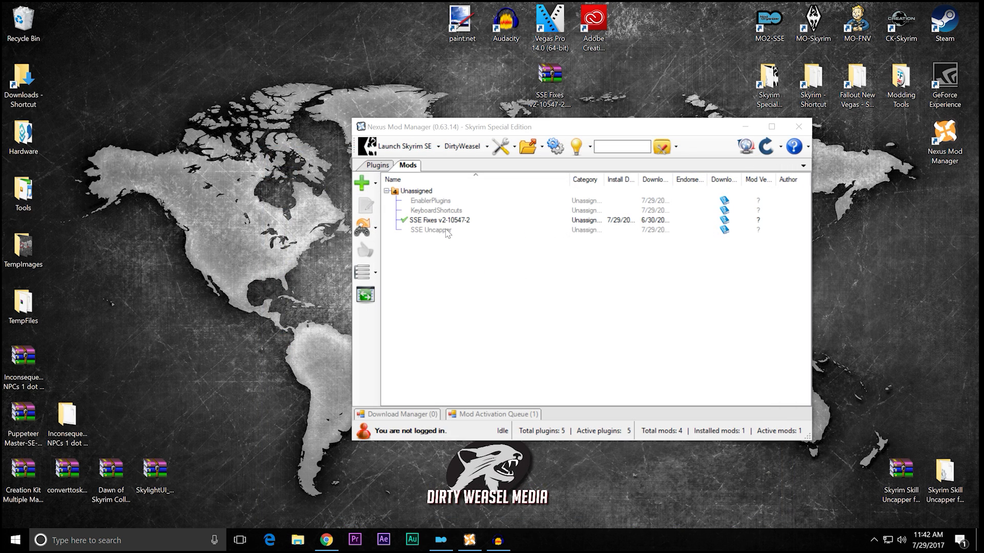
Install and activate SSE Uncapper, KeyboardShortcuts and EnablerPlugins from the mod list
{"action": "double_click", "coordinate": [447, 230]}
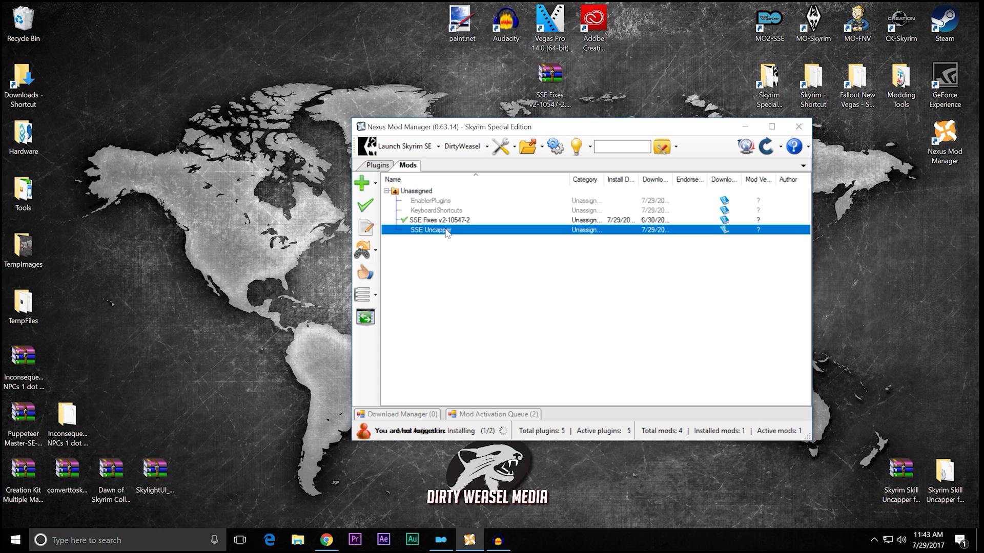
{"action": "double_click", "coordinate": [448, 211]}
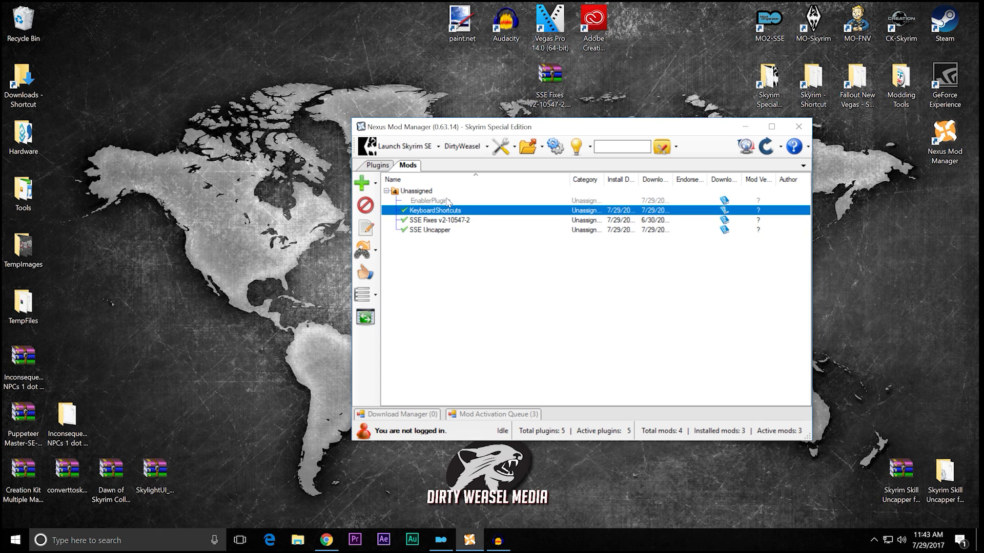
{"action": "double_click", "coordinate": [447, 201]}
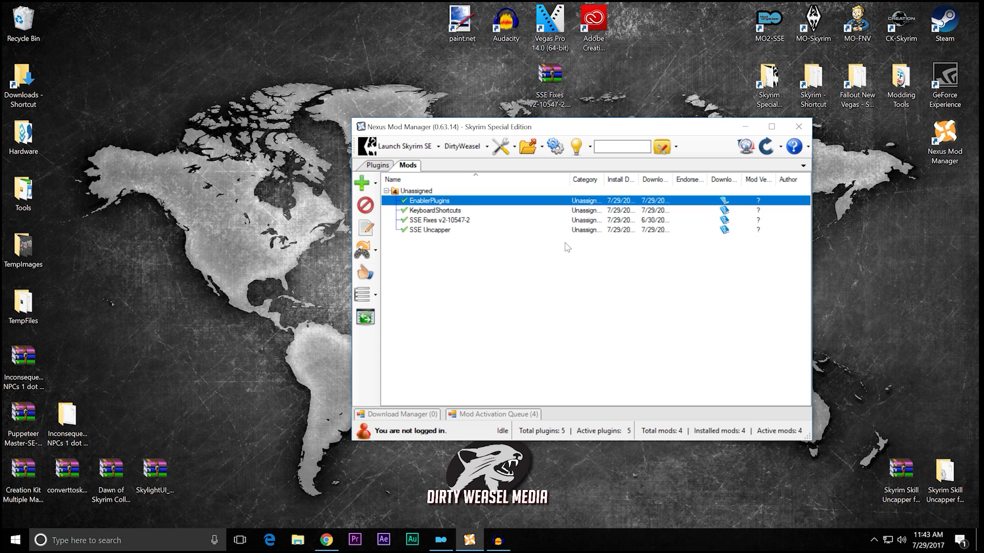
Confirm the game's Data\DLLPlugins folder now holds eight plugin files, then close it
{"action": "left_click_drag", "start_coordinate": [591, 127], "coordinate": [491, 130]}
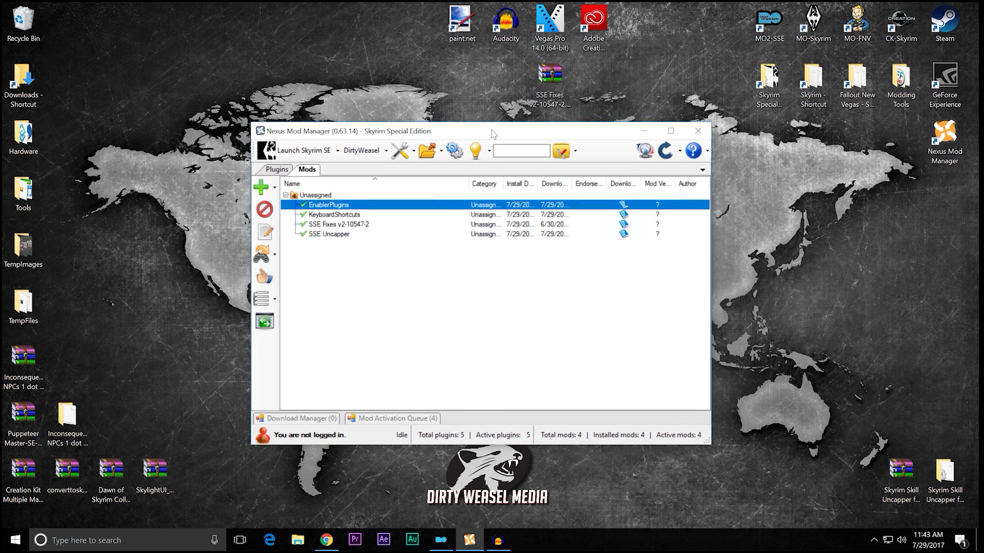
{"action": "double_click", "coordinate": [757, 92]}
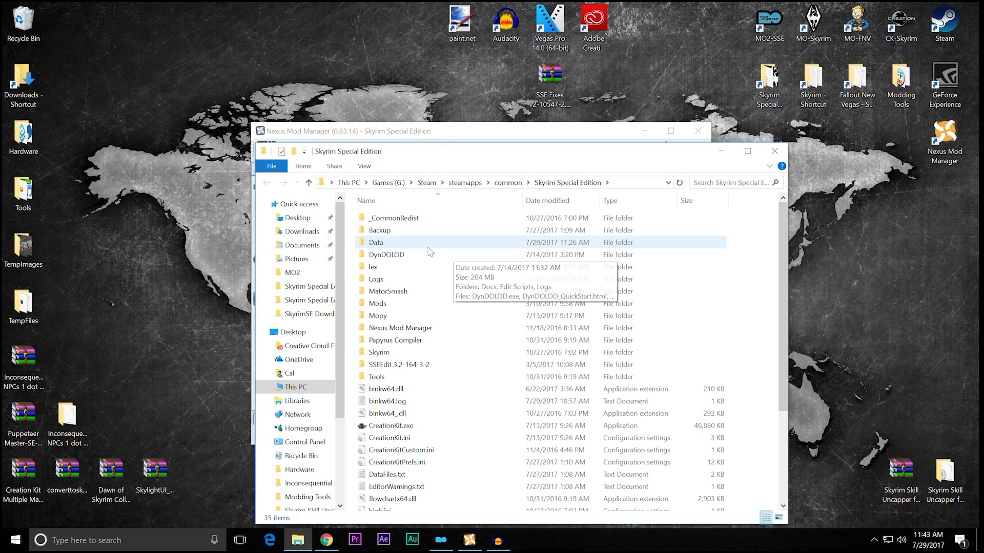
{"action": "double_click", "coordinate": [428, 243]}
{"action": "double_click", "coordinate": [430, 230]}
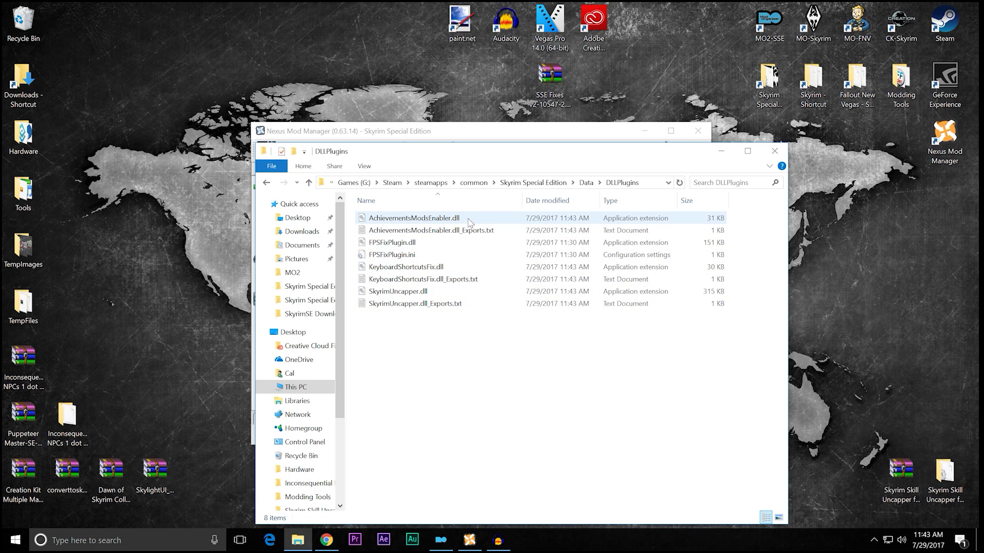
{"action": "left_click", "coordinate": [774, 150]}
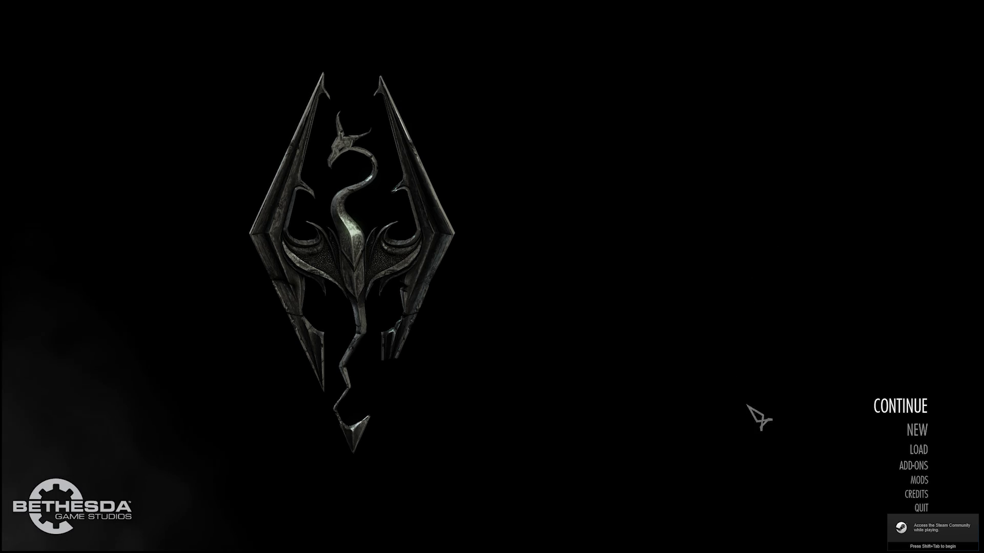
Quit Skyrim from the main menu to the desktop, confirming with Yes
{"action": "left_click", "coordinate": [921, 509]}
{"action": "left_click", "coordinate": [786, 496]}
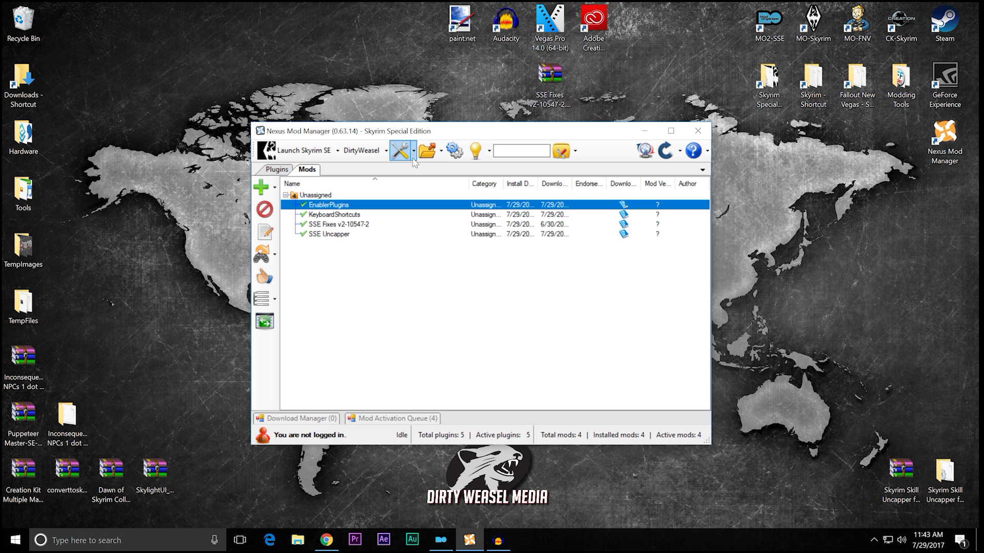
{"action": "left_click_drag", "start_coordinate": [450, 134], "coordinate": [428, 147]}
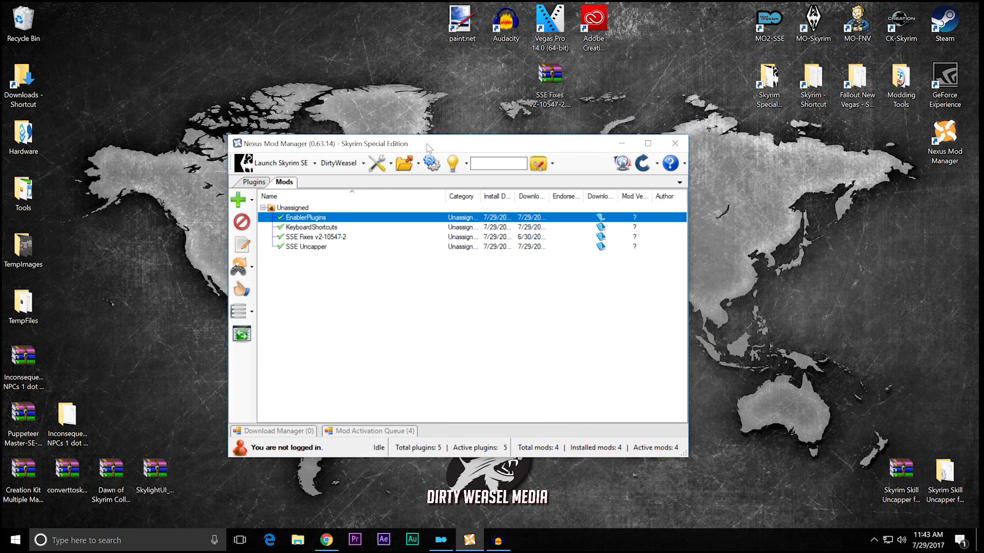
Check binkw64.log shows all four DLL plugins loaded OK, then open the Data folder
{"action": "double_click", "coordinate": [763, 91]}
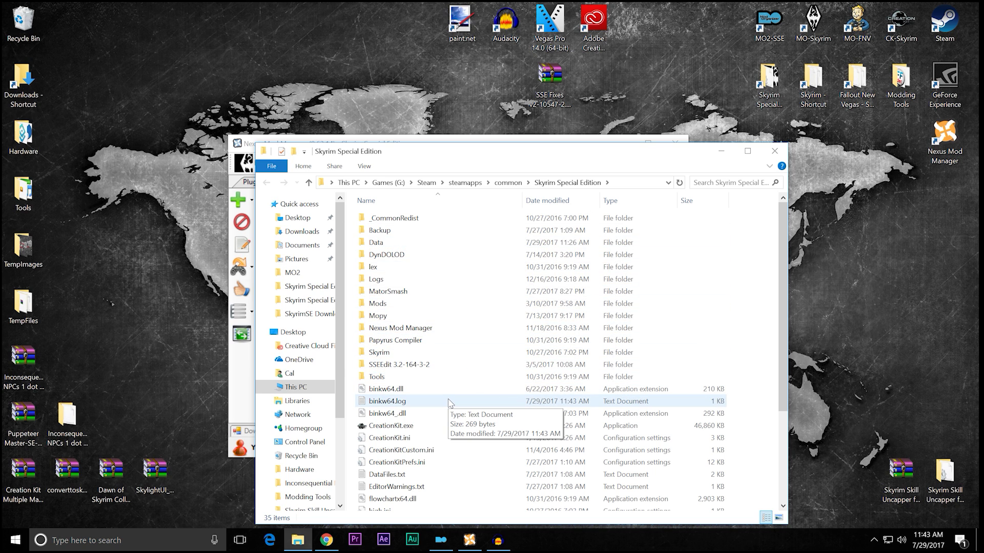
{"action": "double_click", "coordinate": [449, 402]}
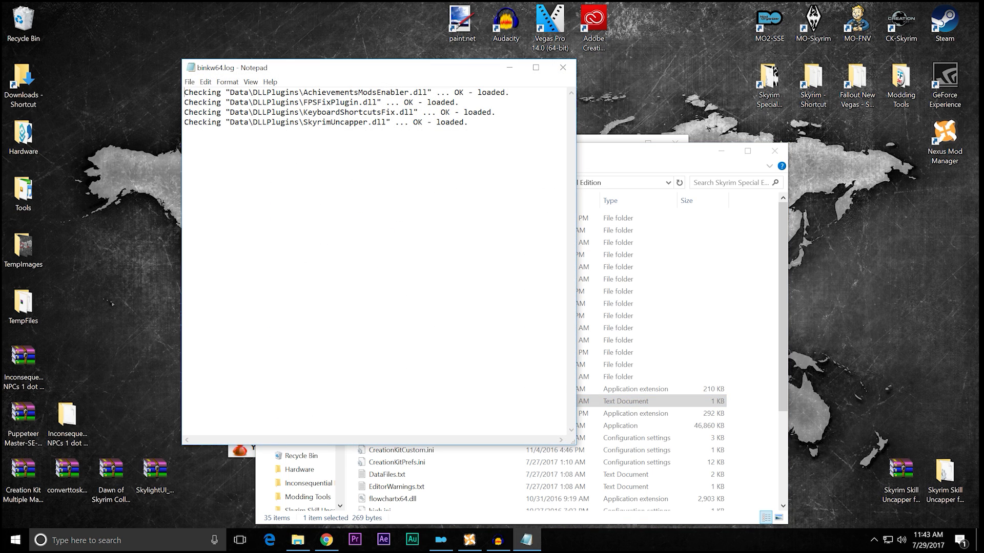
{"action": "left_click", "coordinate": [563, 67]}
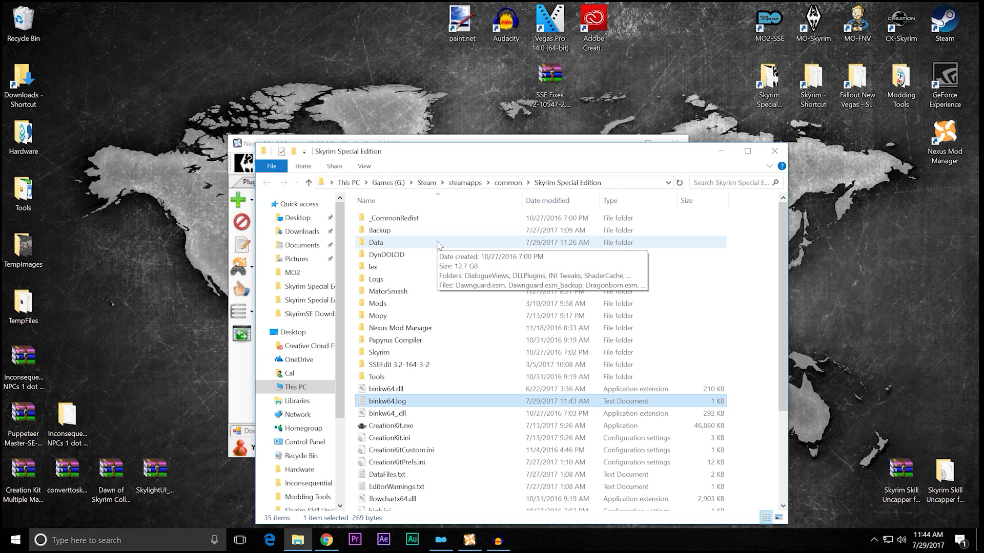
{"action": "double_click", "coordinate": [439, 243]}
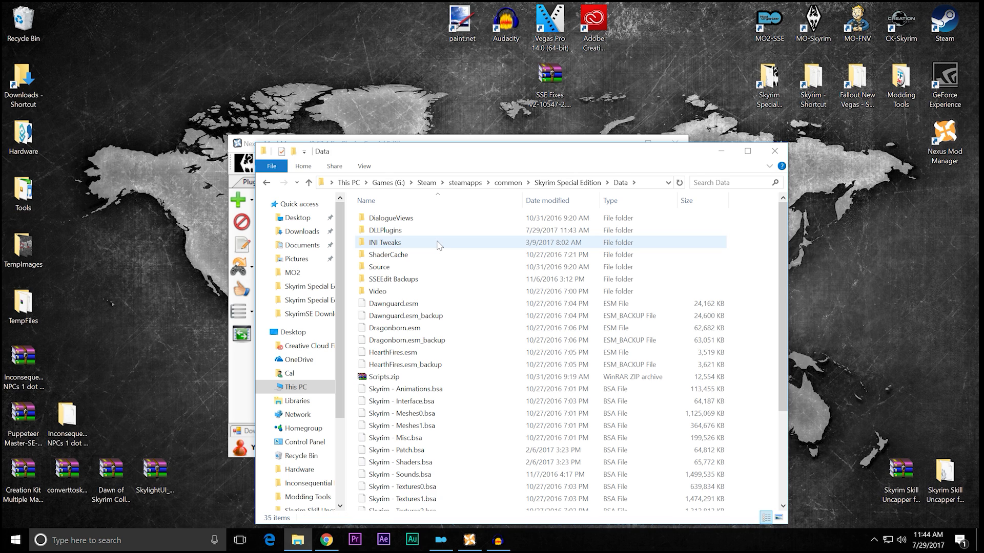
Open DLLPlugins\SkyrimUncapper.ini in Notepad, scroll through the skill caps of 100, and close it
{"action": "double_click", "coordinate": [432, 231]}
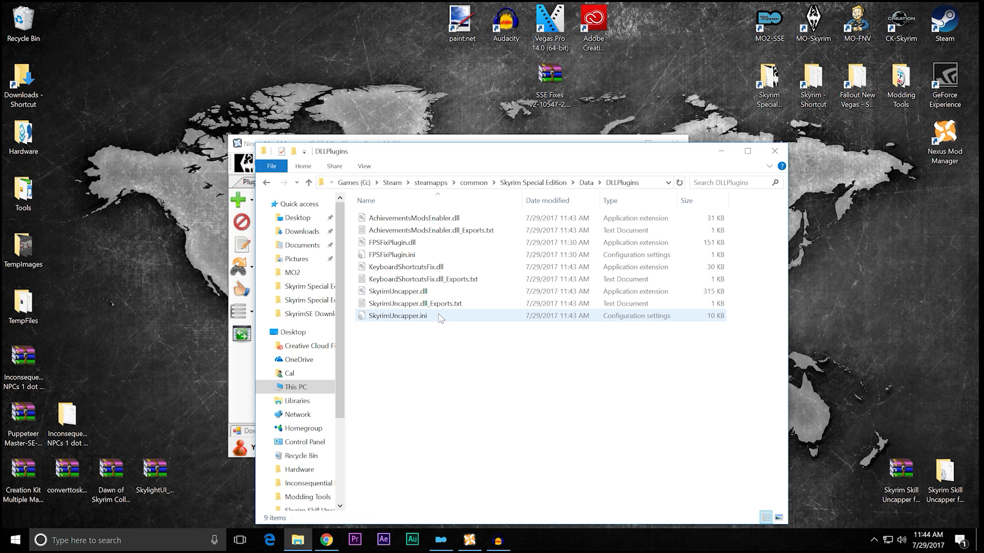
{"action": "double_click", "coordinate": [440, 318]}
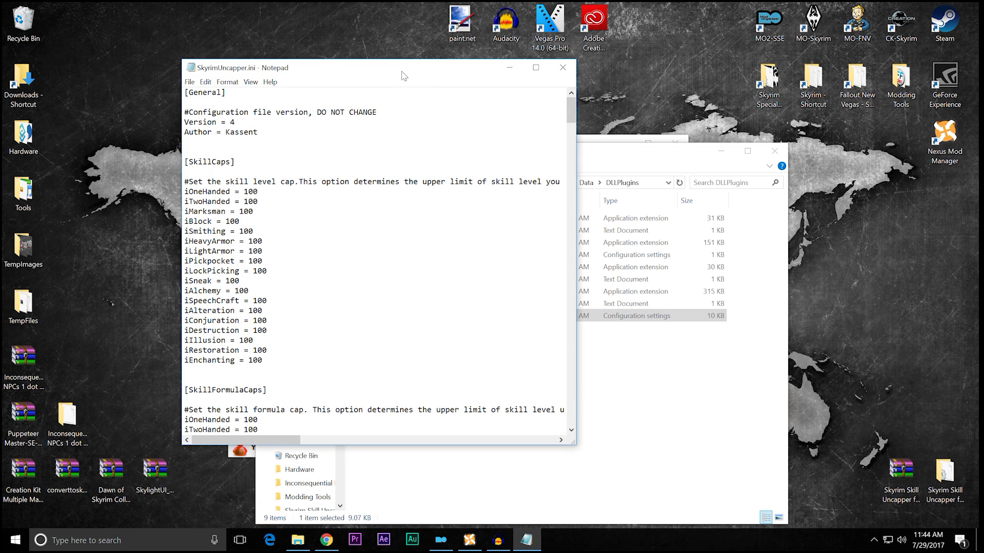
{"action": "left_click_drag", "start_coordinate": [405, 76], "coordinate": [517, 60]}
{"action": "scroll", "coordinate": [492, 240], "scroll_direction": "down", "scroll_amount": 5}
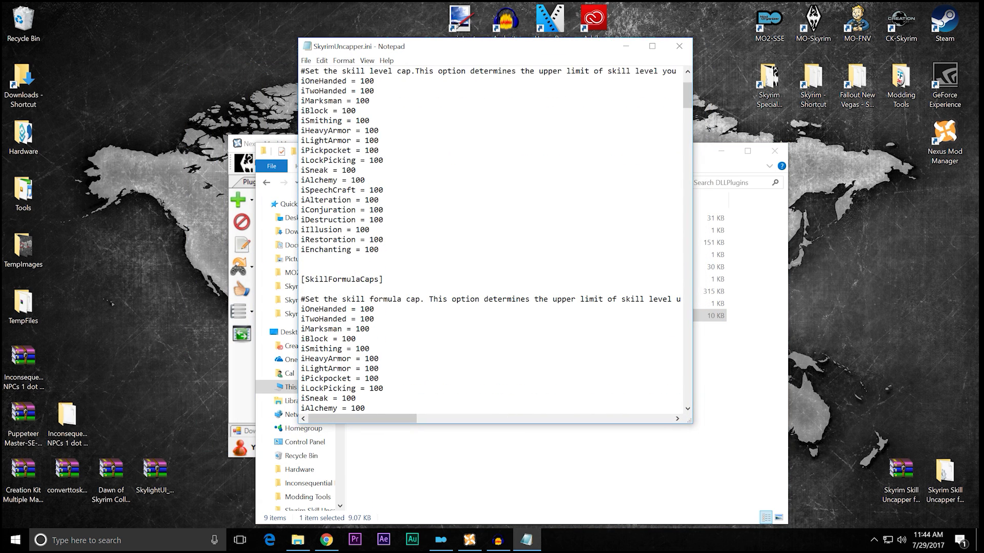
{"action": "scroll", "coordinate": [492, 241], "scroll_direction": "up", "scroll_amount": 5}
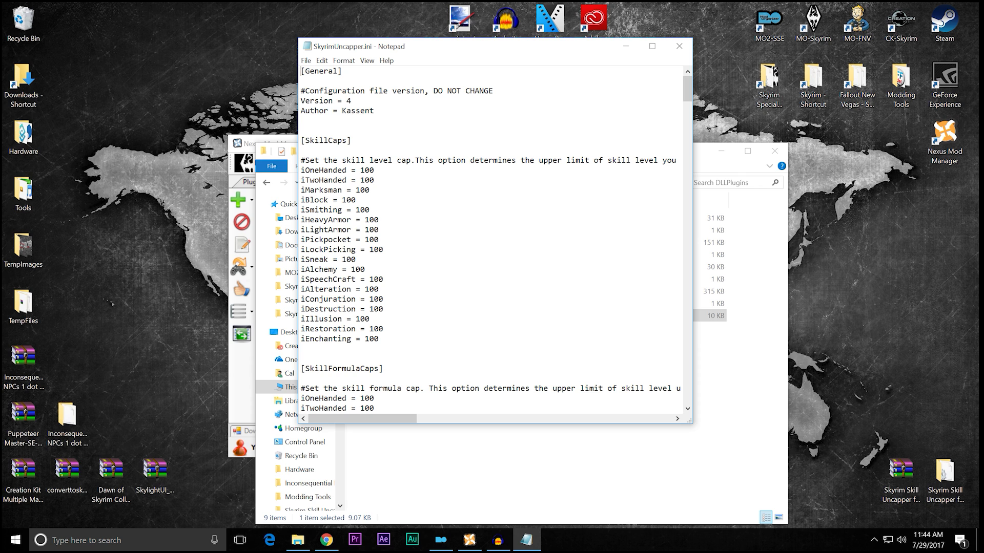
{"action": "scroll", "coordinate": [492, 241], "scroll_direction": "down", "scroll_amount": 17}
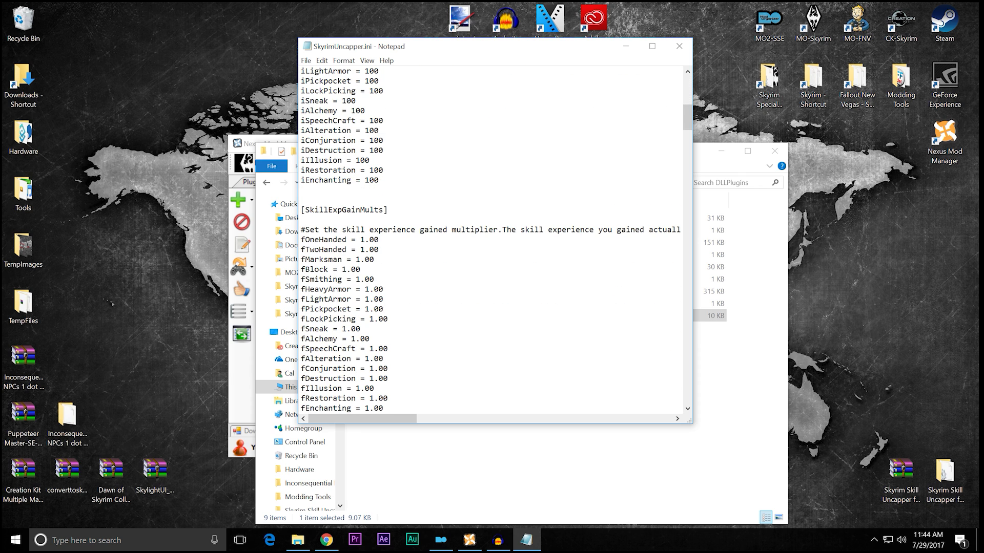
{"action": "scroll", "coordinate": [492, 241], "scroll_direction": "down", "scroll_amount": 14}
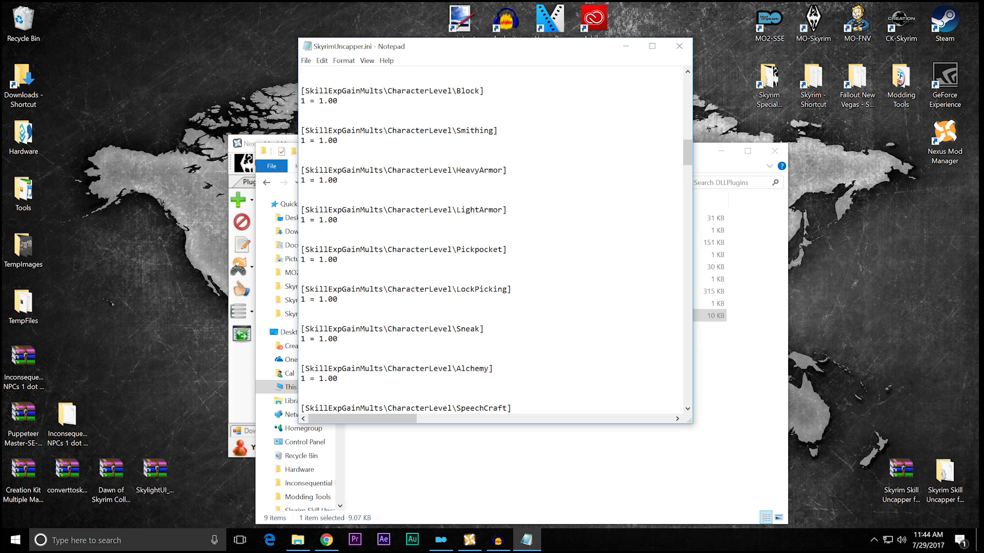
{"action": "left_click_drag", "start_coordinate": [687, 157], "coordinate": [695, 85]}
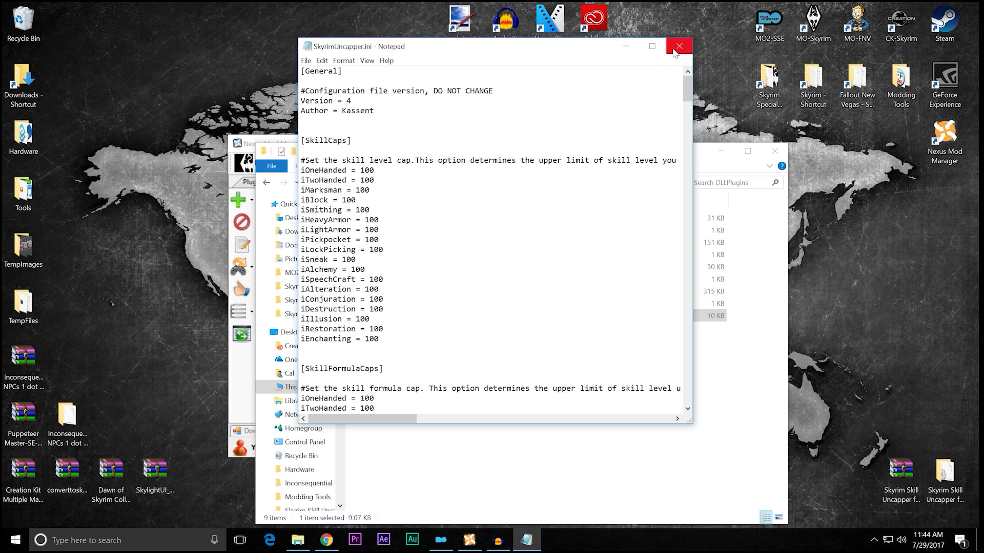
{"action": "left_click", "coordinate": [677, 47]}
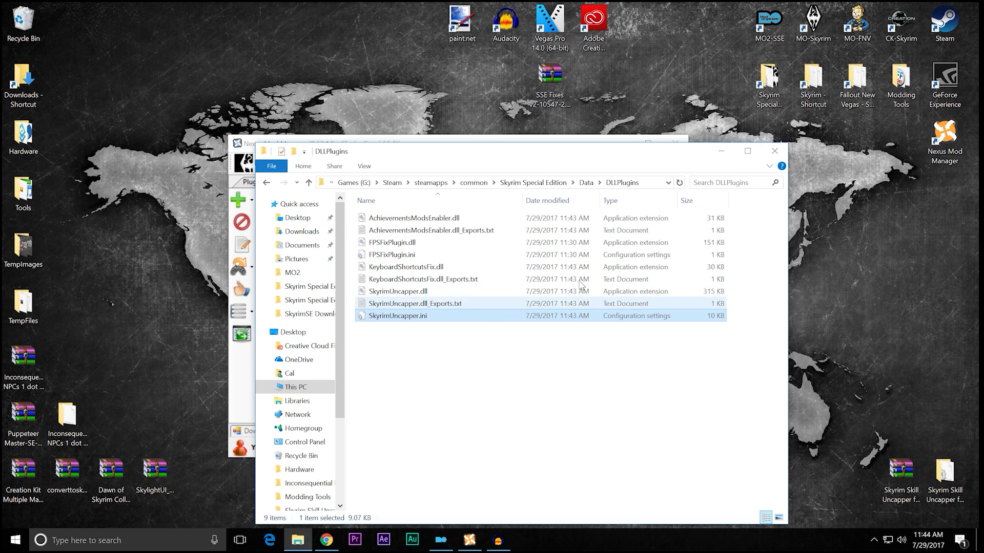
Permanently delete the EnablerPlugins mod, then select KeyboardShortcuts for deletion next
{"action": "left_click", "coordinate": [774, 152]}
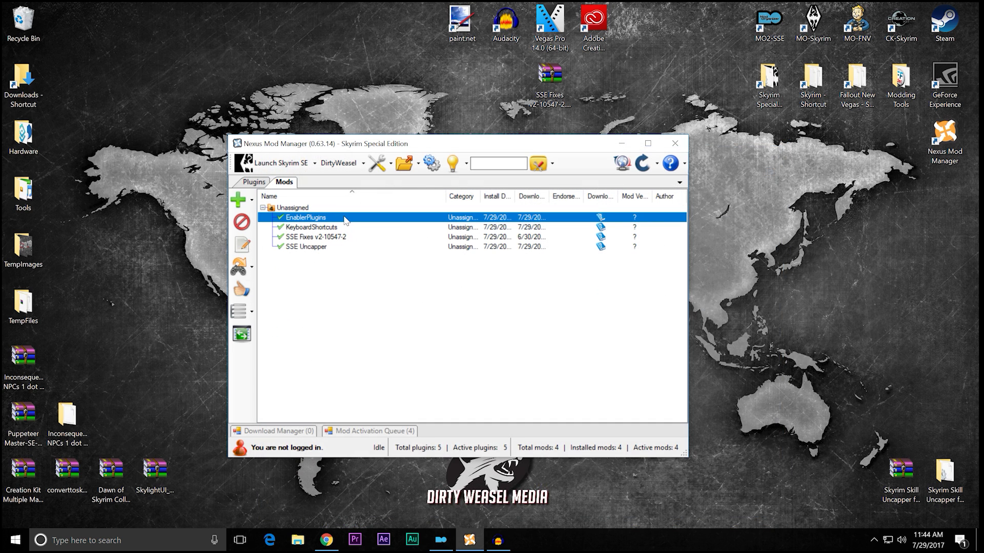
{"action": "right_click", "coordinate": [345, 217]}
{"action": "mouse_move", "coordinate": [363, 283]}
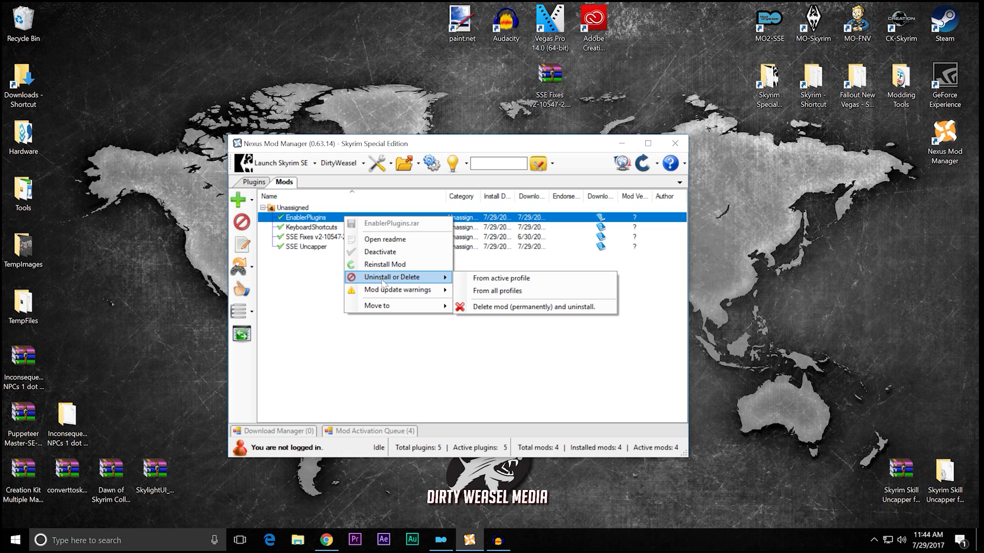
{"action": "left_click", "coordinate": [512, 308]}
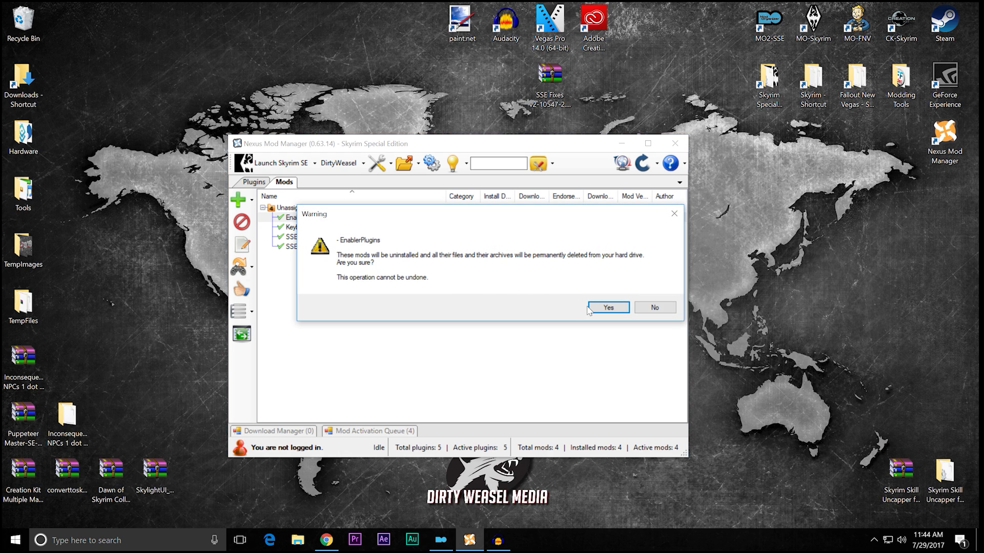
{"action": "left_click", "coordinate": [608, 307]}
{"action": "left_click", "coordinate": [352, 218]}
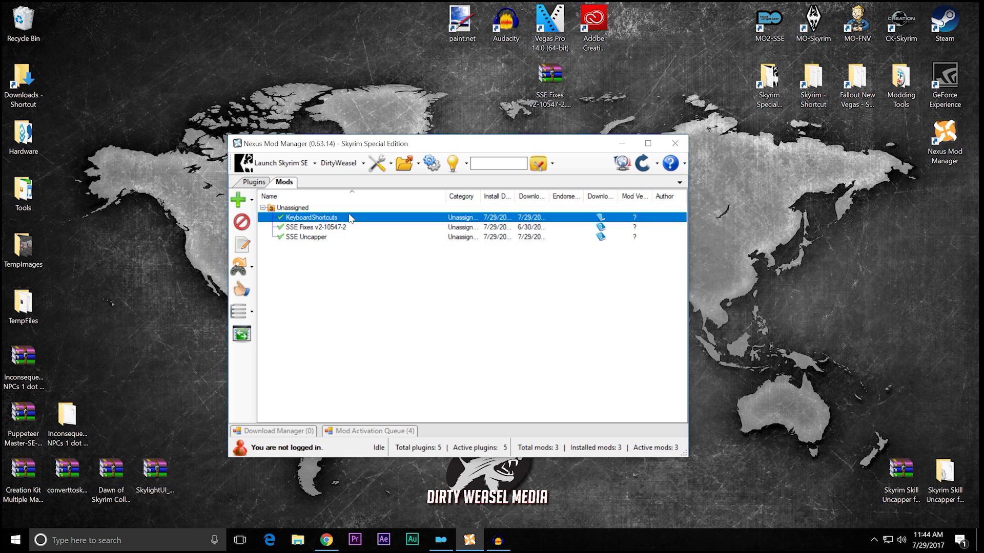
{"action": "right_click", "coordinate": [352, 218]}
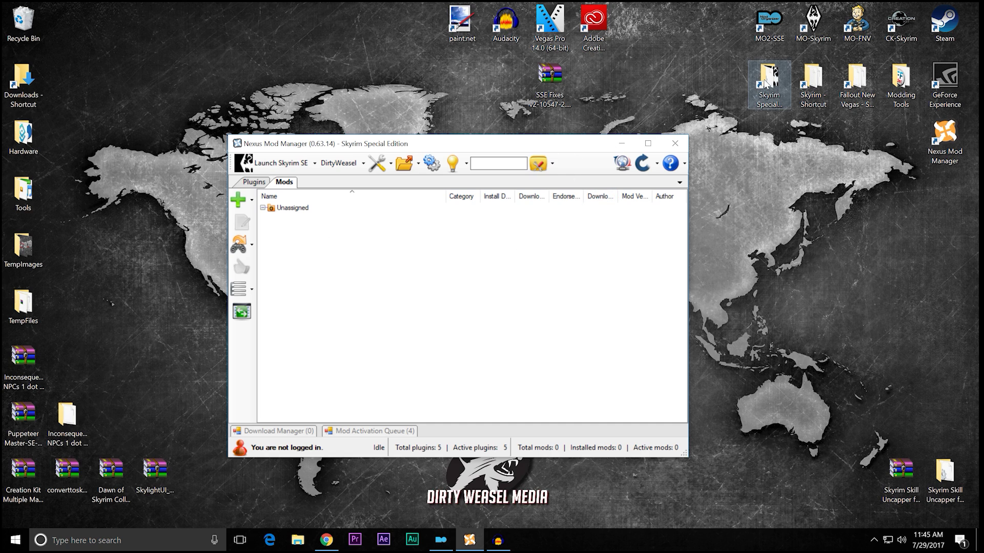
Delete SkyrimUncapper.ini from the game's Data\DLLPlugins folder, then close the folder and Nexus Mod Manager
{"action": "double_click", "coordinate": [765, 84]}
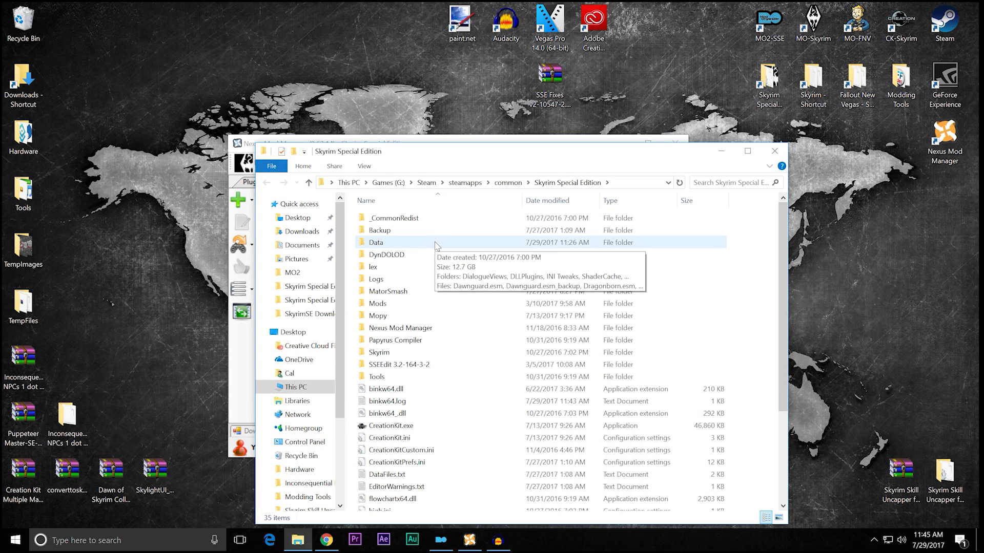
{"action": "double_click", "coordinate": [436, 244]}
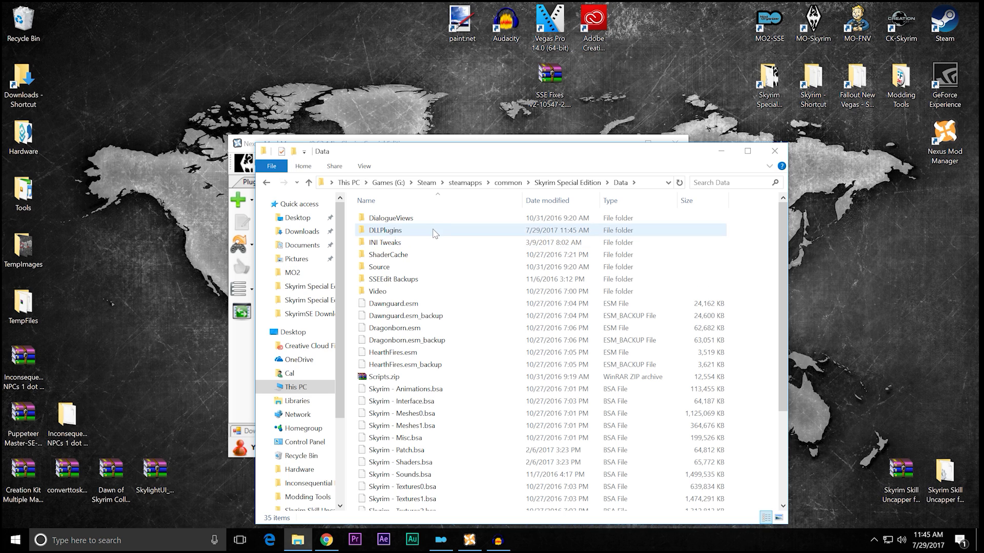
{"action": "left_click", "coordinate": [436, 232]}
{"action": "double_click", "coordinate": [435, 232]}
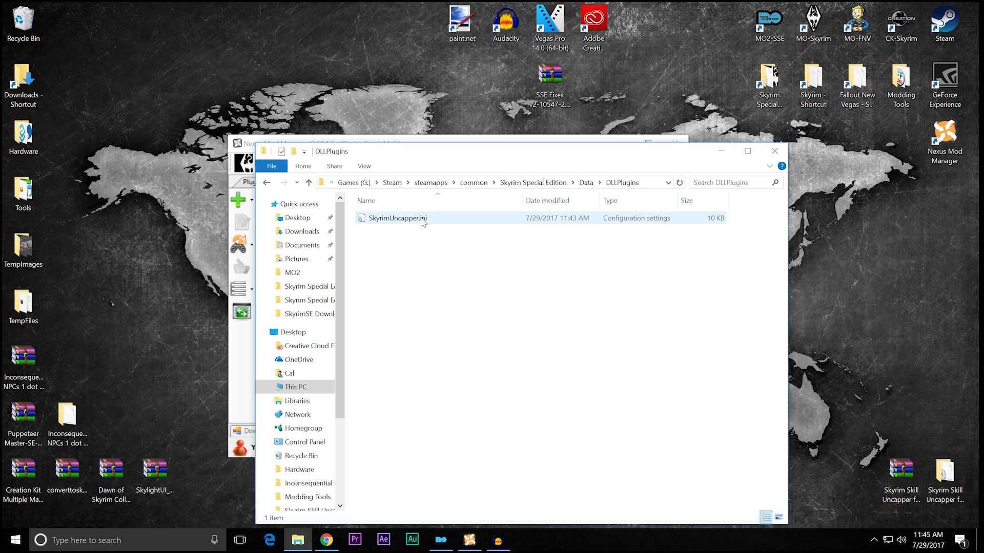
{"action": "right_click", "coordinate": [422, 221]}
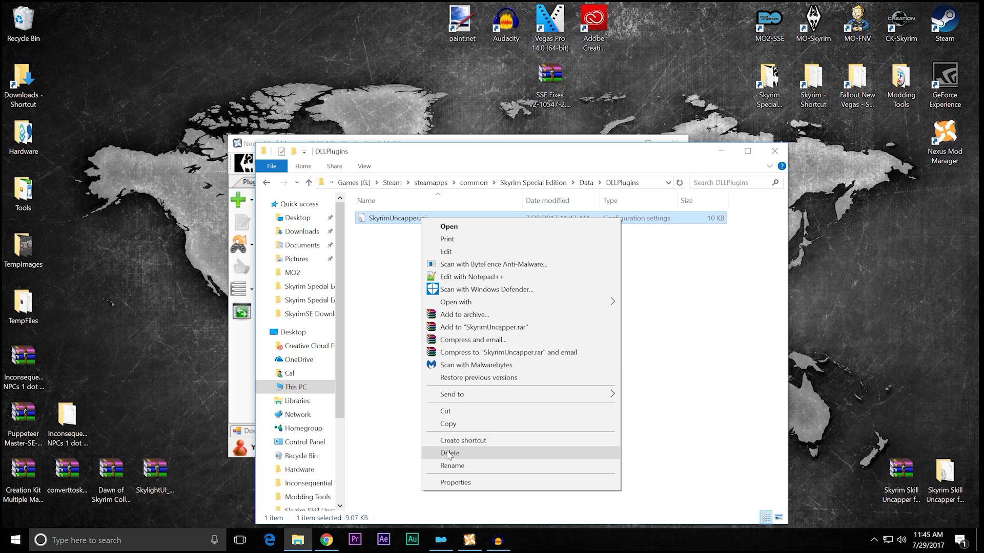
{"action": "left_click", "coordinate": [449, 454]}
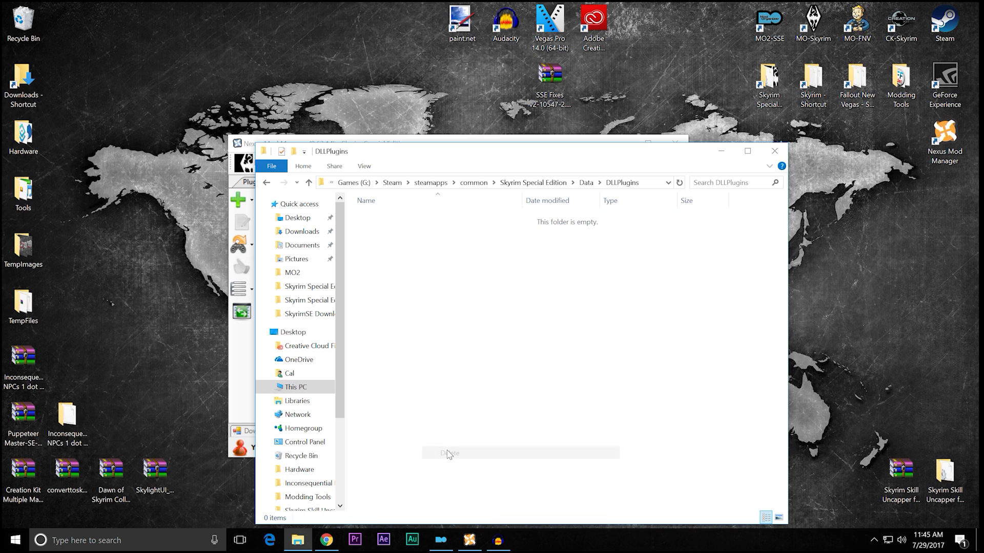
{"action": "left_click", "coordinate": [775, 151]}
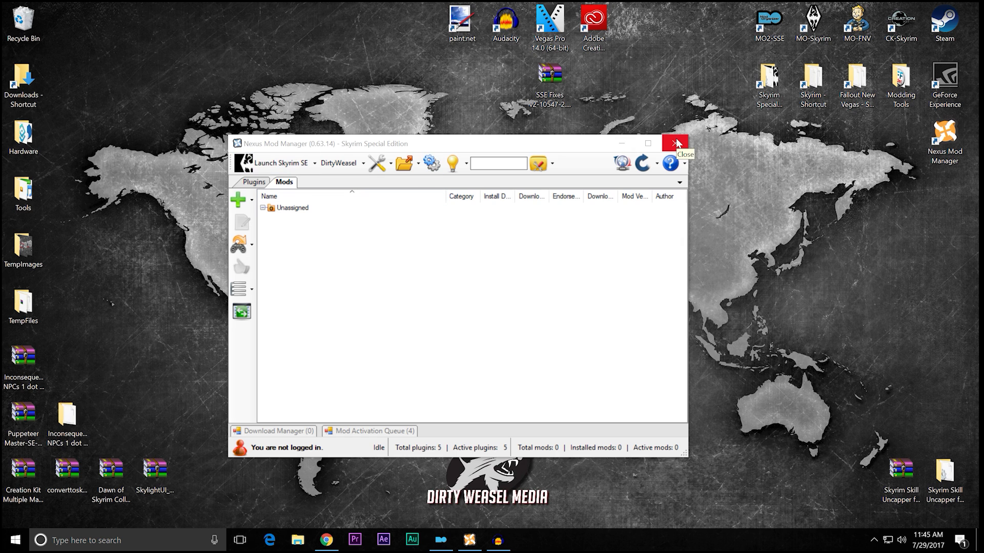
{"action": "left_click", "coordinate": [677, 143]}
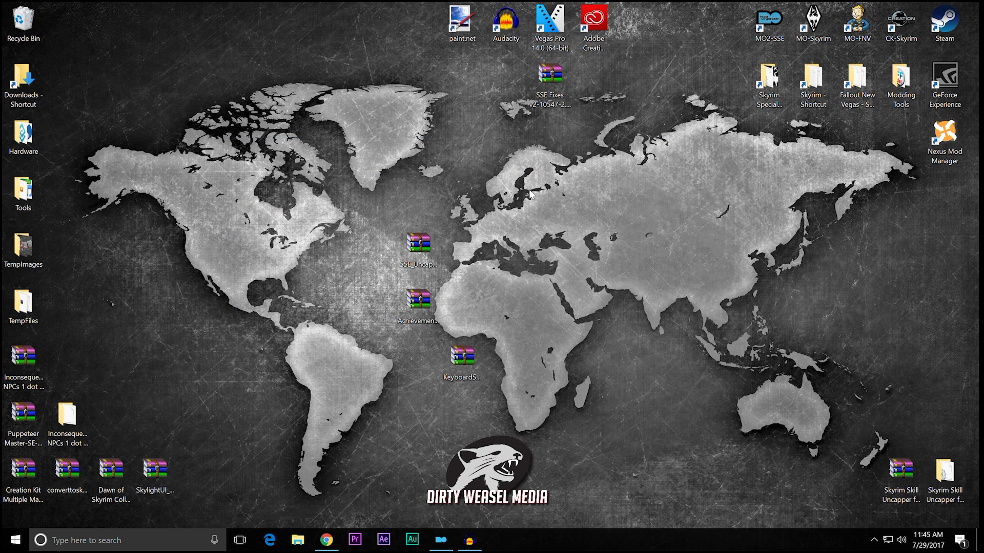
Restore Mod Organizer and drag SSE_Uncapper.rar from the desktop into its downloads list
{"action": "mouse_move", "coordinate": [440, 540]}
{"action": "left_click", "coordinate": [469, 452]}
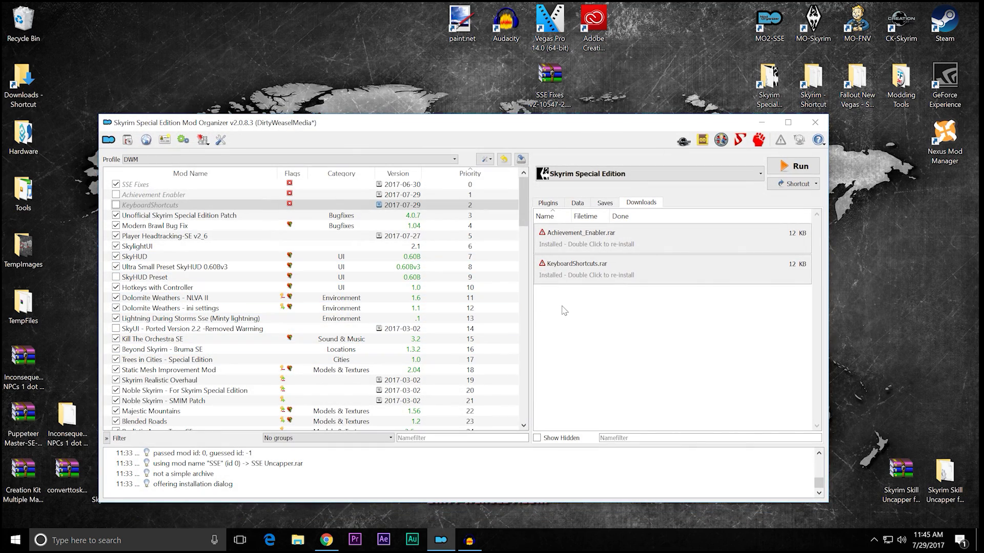
{"action": "left_click_drag", "start_coordinate": [552, 127], "coordinate": [563, 273]}
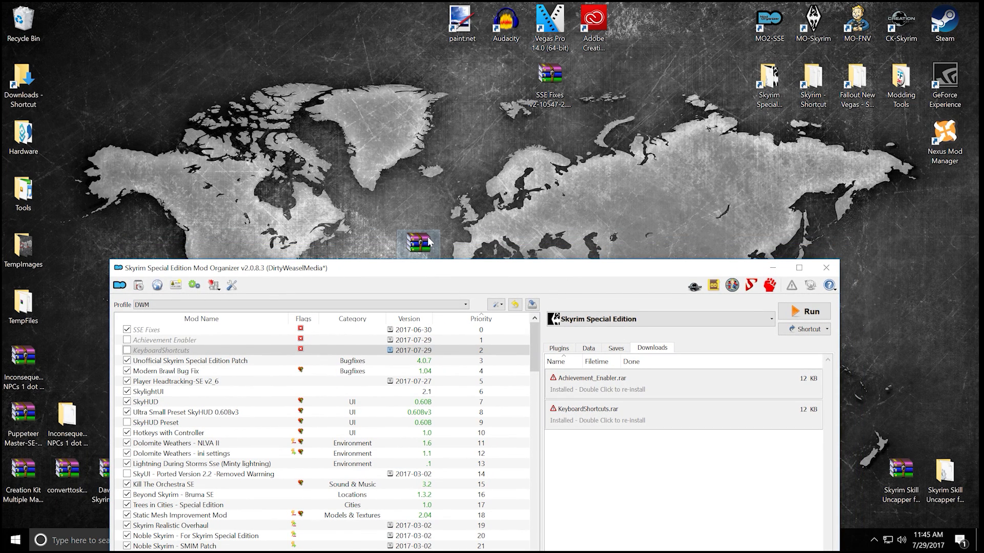
{"action": "left_click_drag", "start_coordinate": [427, 237], "coordinate": [617, 476]}
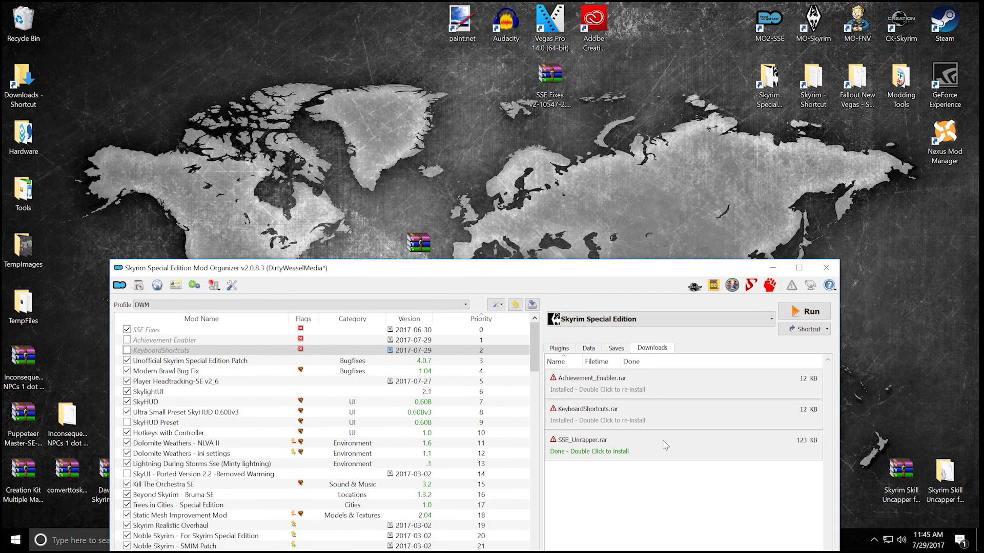
{"action": "left_click_drag", "start_coordinate": [500, 268], "coordinate": [496, 75]}
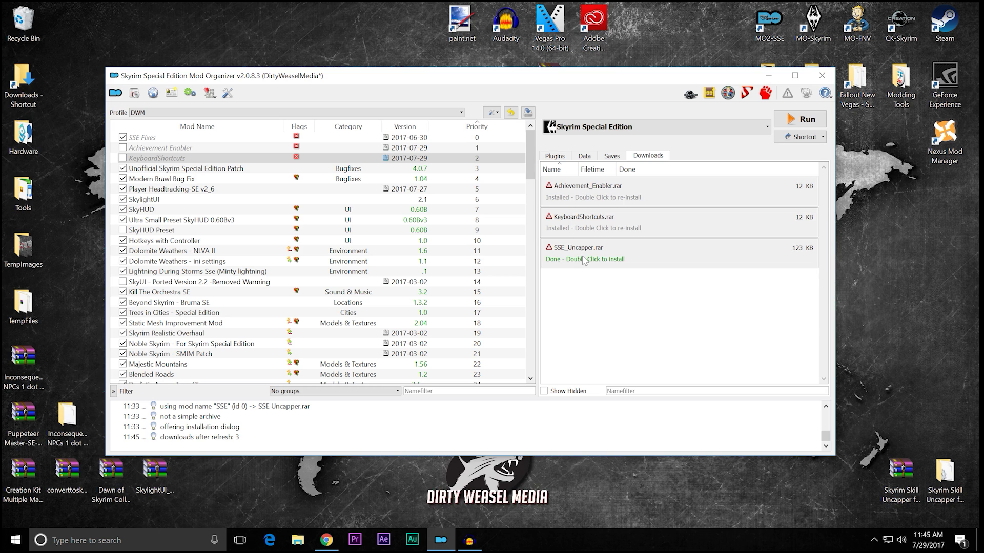
{"action": "left_click_drag", "start_coordinate": [528, 161], "coordinate": [539, 373]}
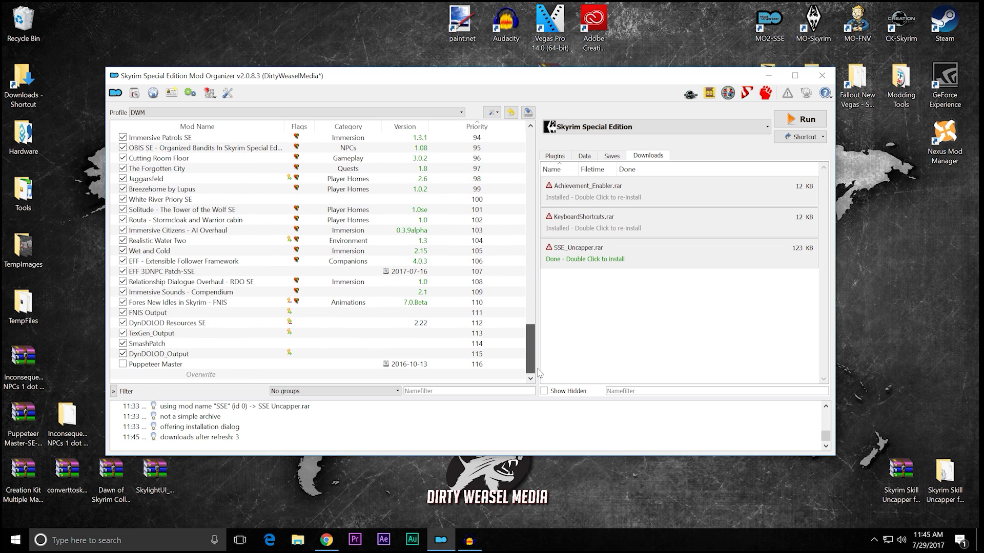
Install the SSE_Uncapper.rar download in Mod Organizer 2, accepting the layout warning
{"action": "double_click", "coordinate": [602, 260]}
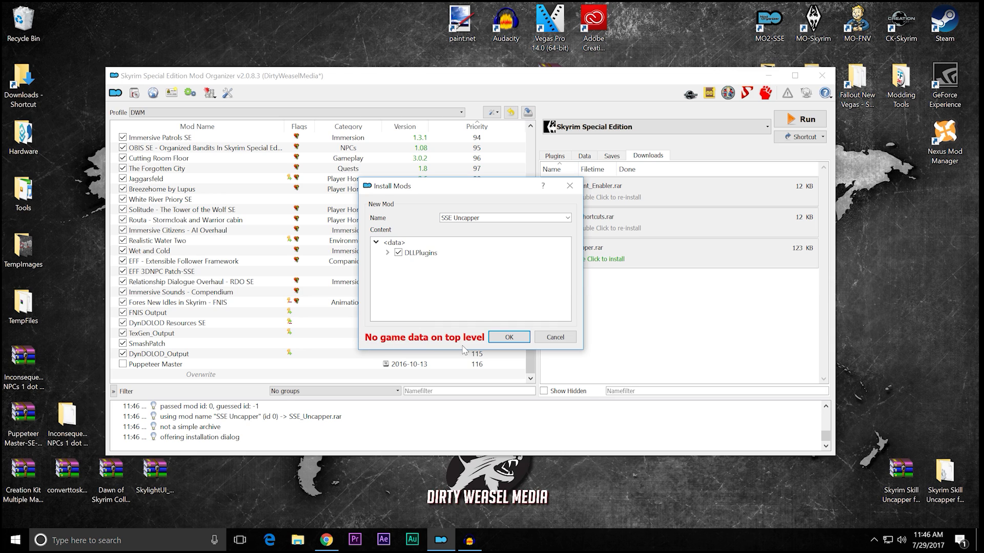
{"action": "left_click", "coordinate": [388, 253]}
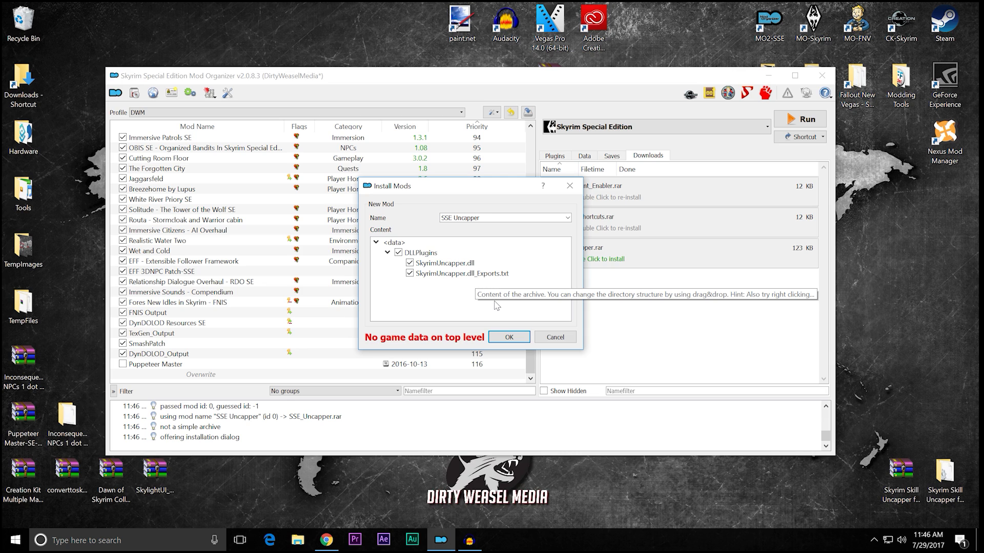
{"action": "left_click", "coordinate": [388, 254]}
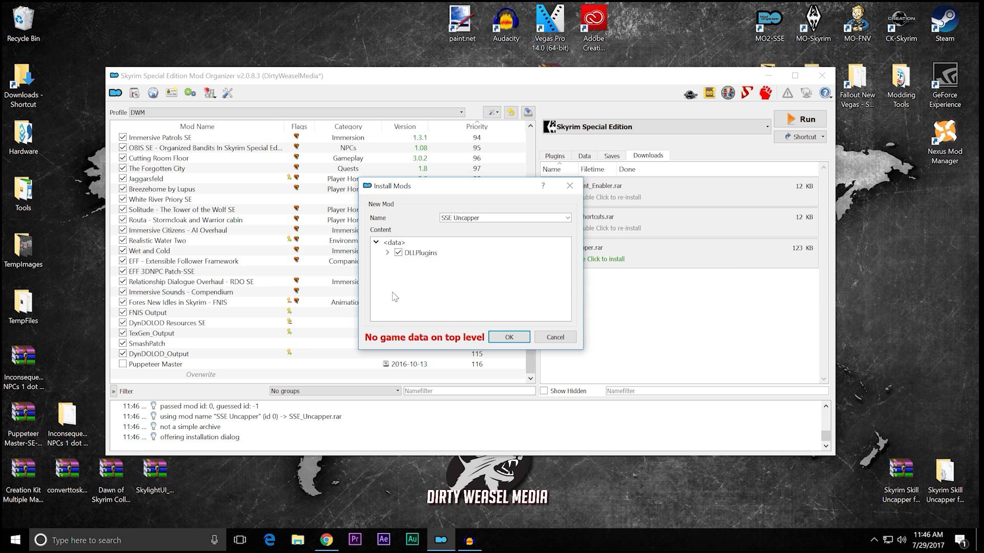
{"action": "left_click", "coordinate": [499, 338]}
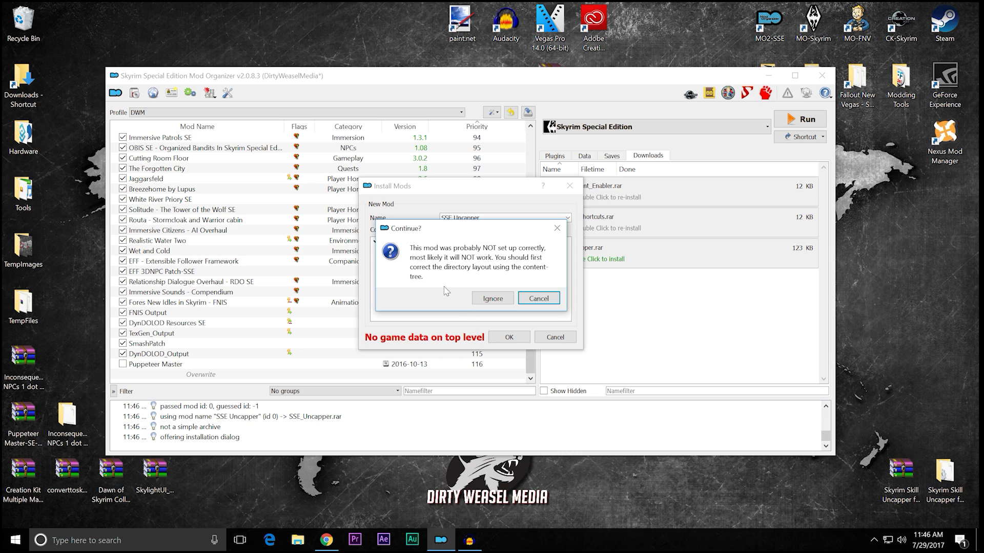
{"action": "left_click", "coordinate": [492, 298]}
Move SSE Uncapper up the mod order and enable it along with Achievement Enabler
{"action": "left_click_drag", "start_coordinate": [277, 374], "coordinate": [229, 148]}
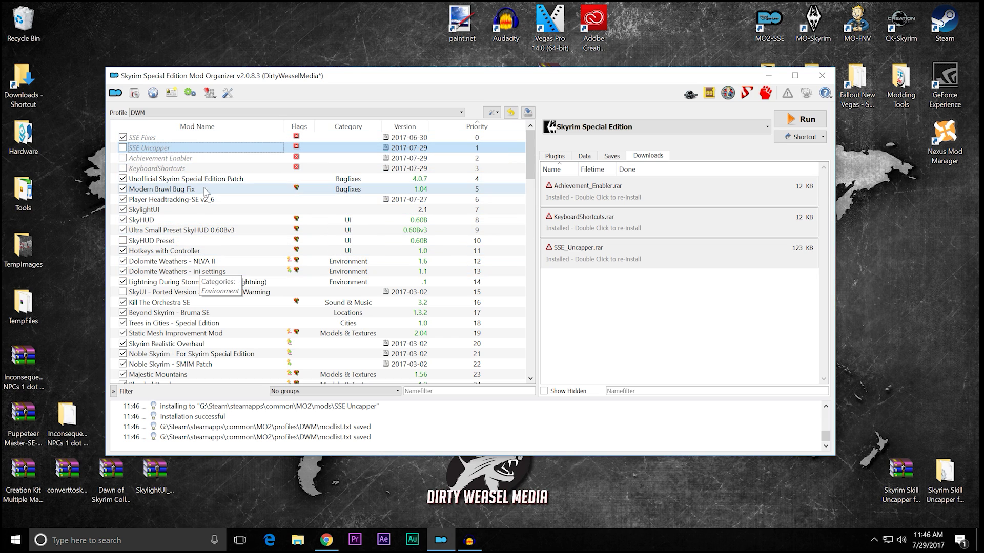
{"action": "left_click", "coordinate": [122, 147]}
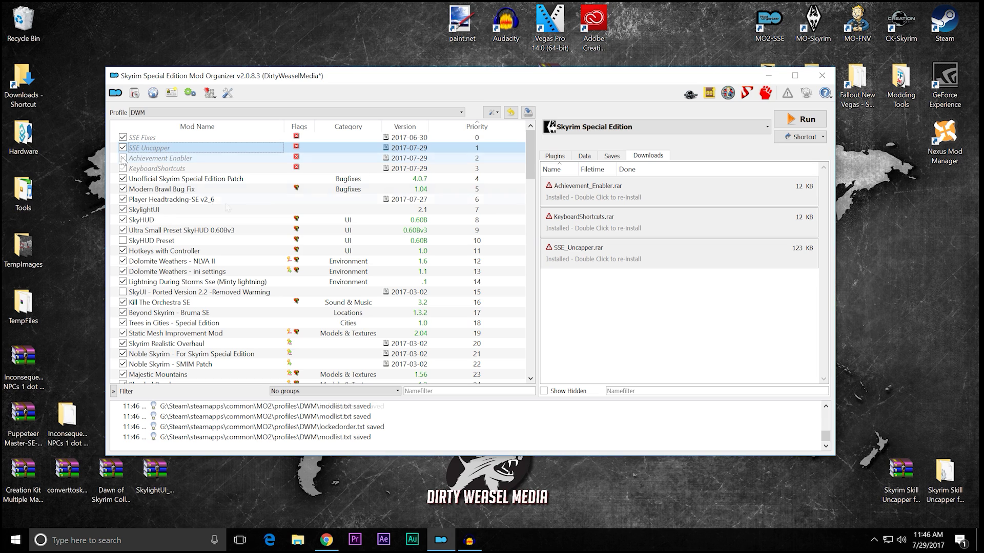
{"action": "left_click", "coordinate": [123, 157]}
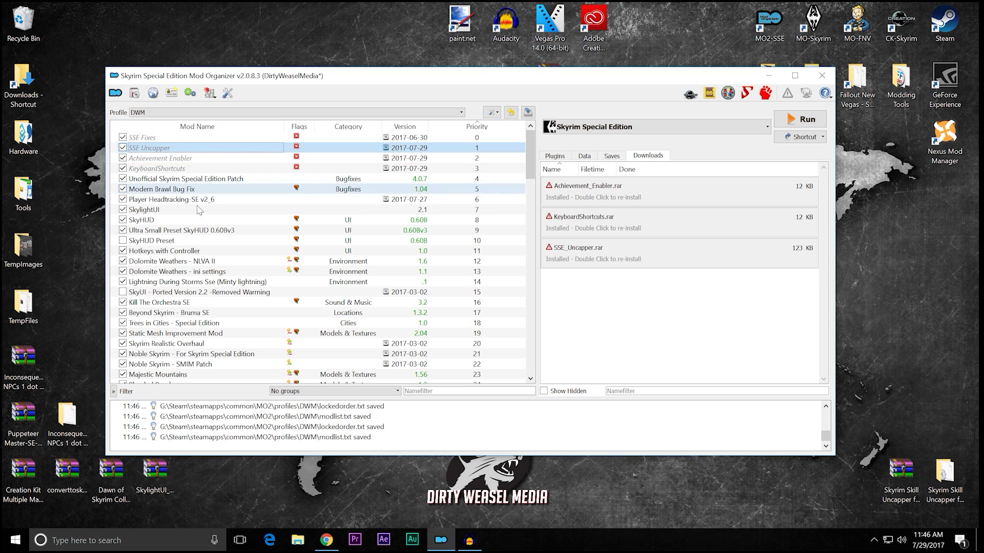
{"action": "left_click", "coordinate": [792, 123]}
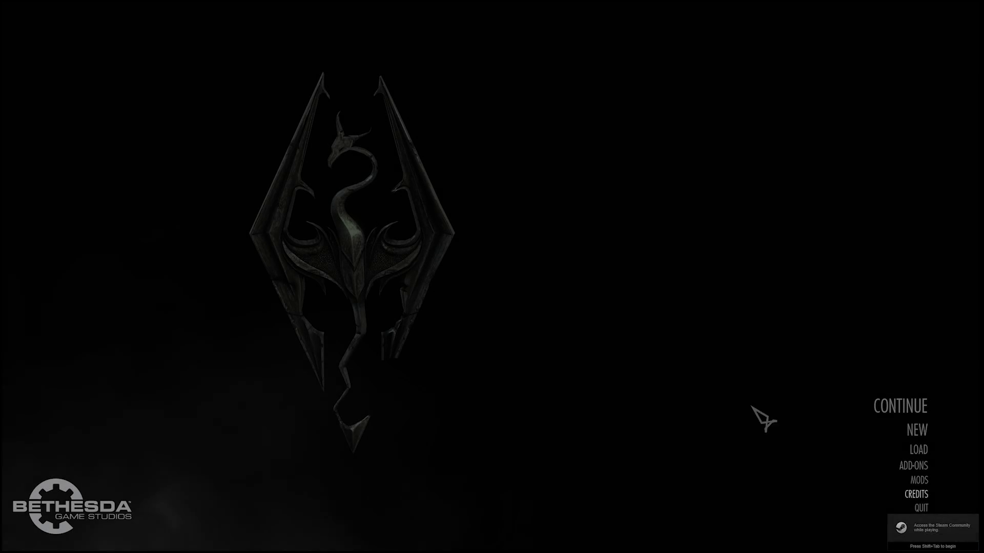
{"action": "left_click", "coordinate": [920, 509]}
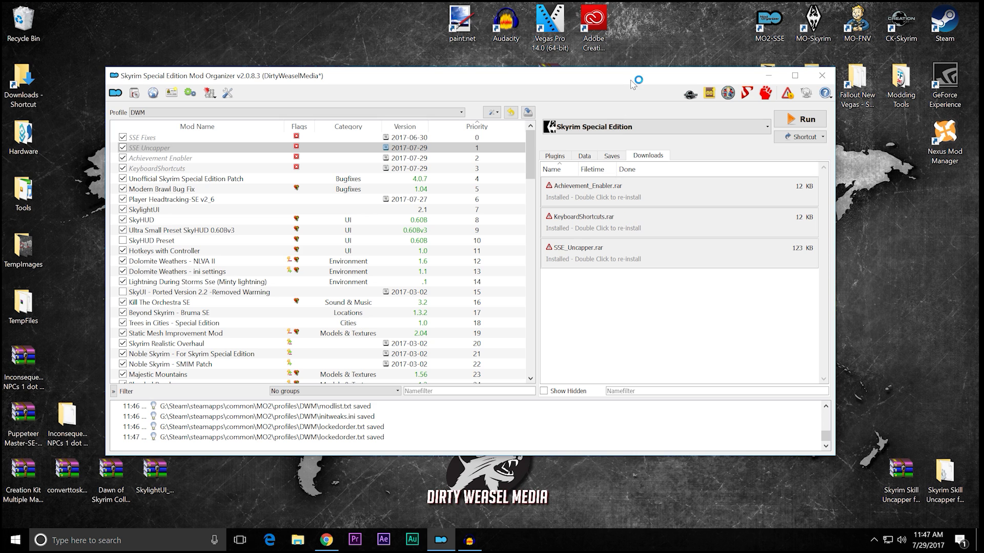
{"action": "left_click_drag", "start_coordinate": [631, 81], "coordinate": [640, 141]}
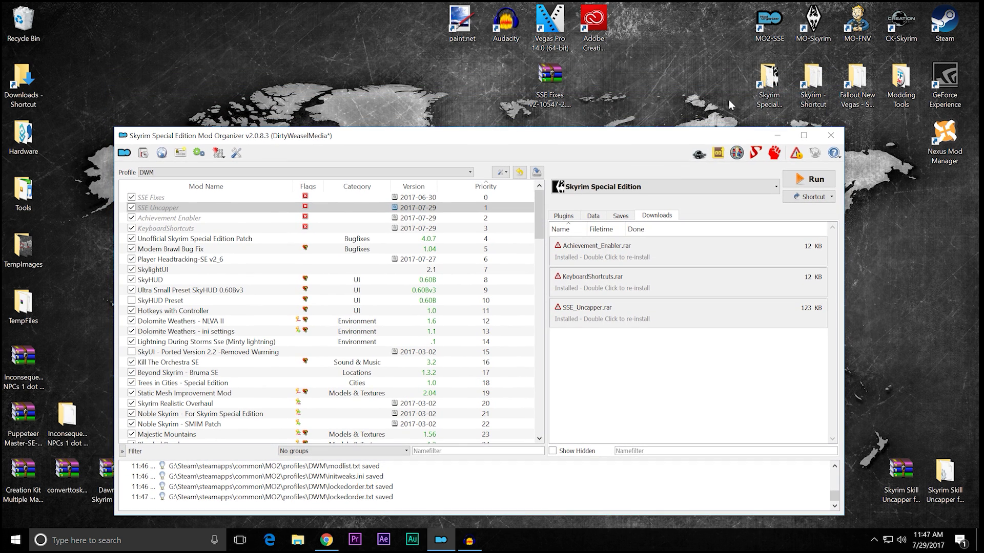
{"action": "double_click", "coordinate": [759, 84]}
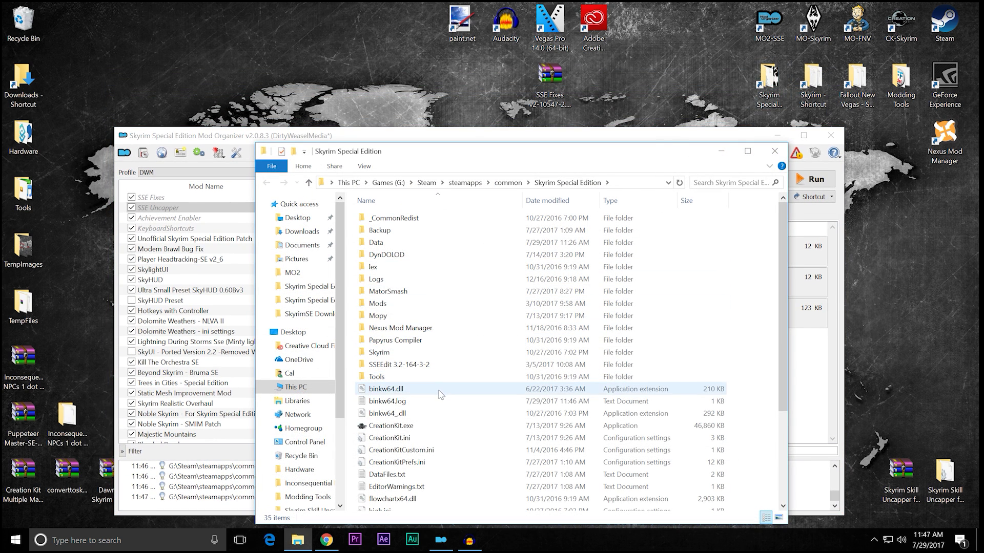
{"action": "mouse_move", "coordinate": [439, 404]}
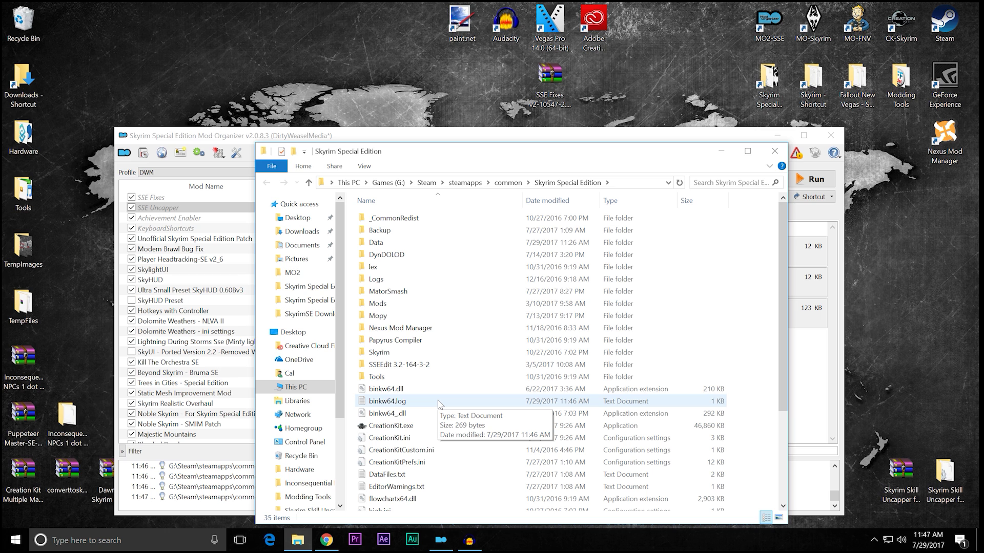
{"action": "double_click", "coordinate": [439, 403]}
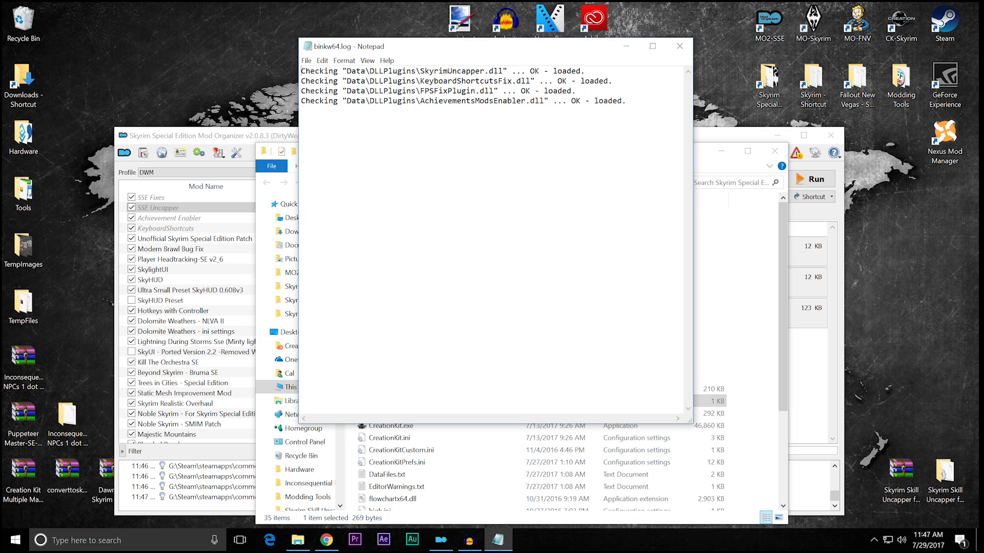
{"action": "left_click", "coordinate": [679, 46]}
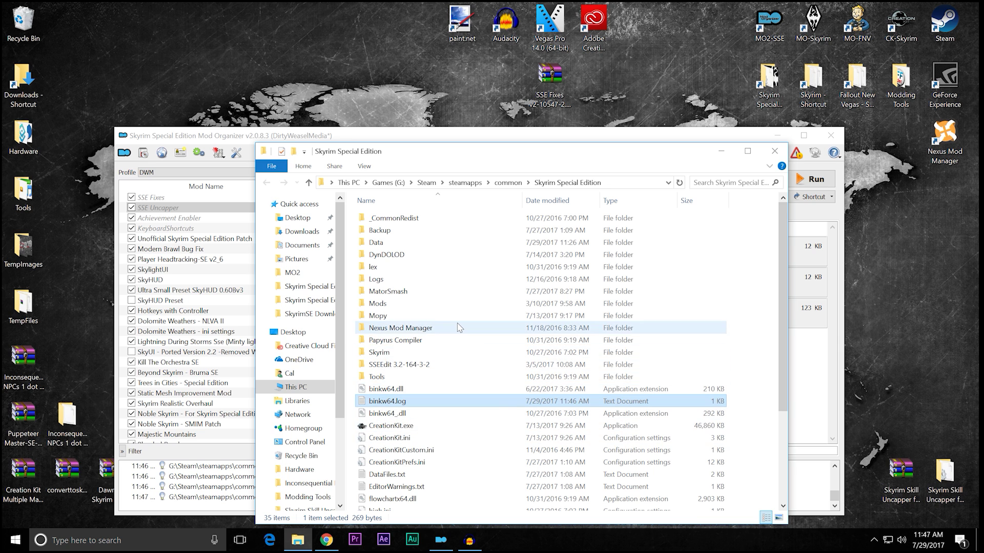
Close the game folder window, reposition Mod Organizer 2, and inspect Overwrite's DLLPlugins contents
{"action": "left_click", "coordinate": [775, 152]}
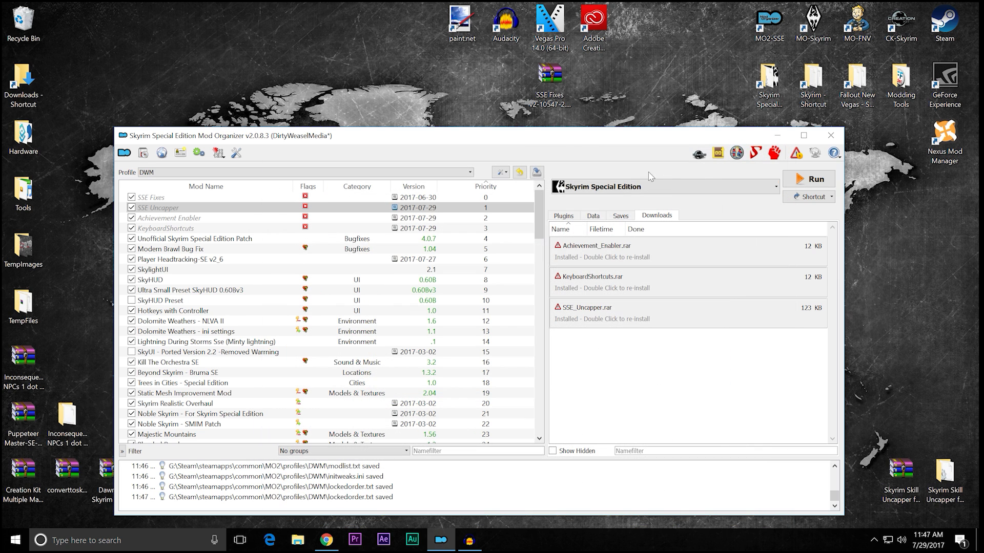
{"action": "left_click_drag", "start_coordinate": [573, 142], "coordinate": [574, 78]}
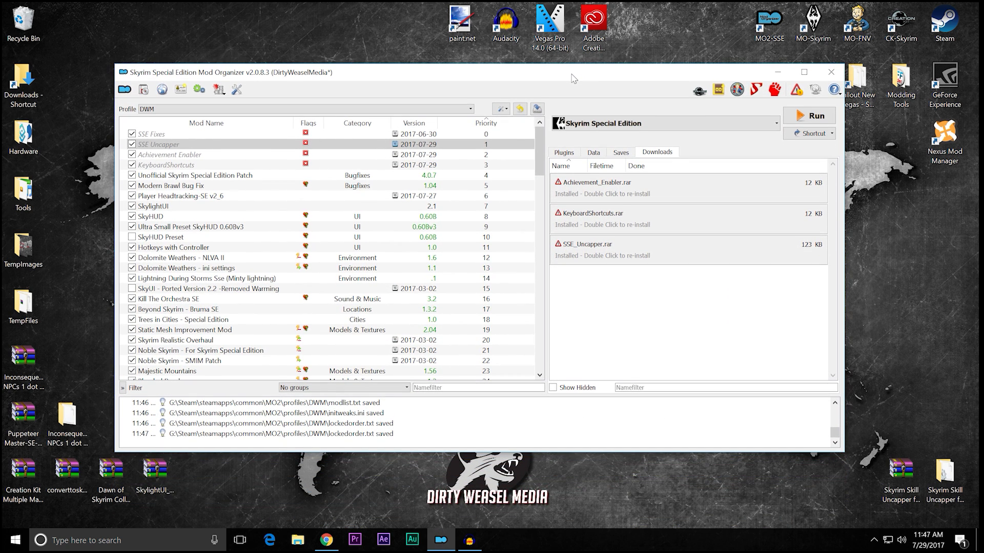
{"action": "left_click_drag", "start_coordinate": [540, 151], "coordinate": [546, 347]}
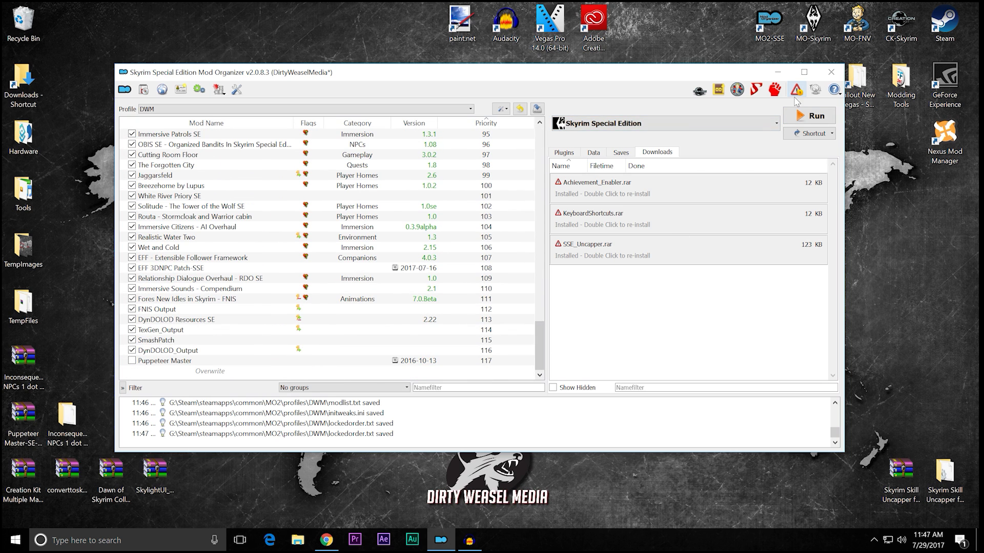
{"action": "double_click", "coordinate": [295, 372]}
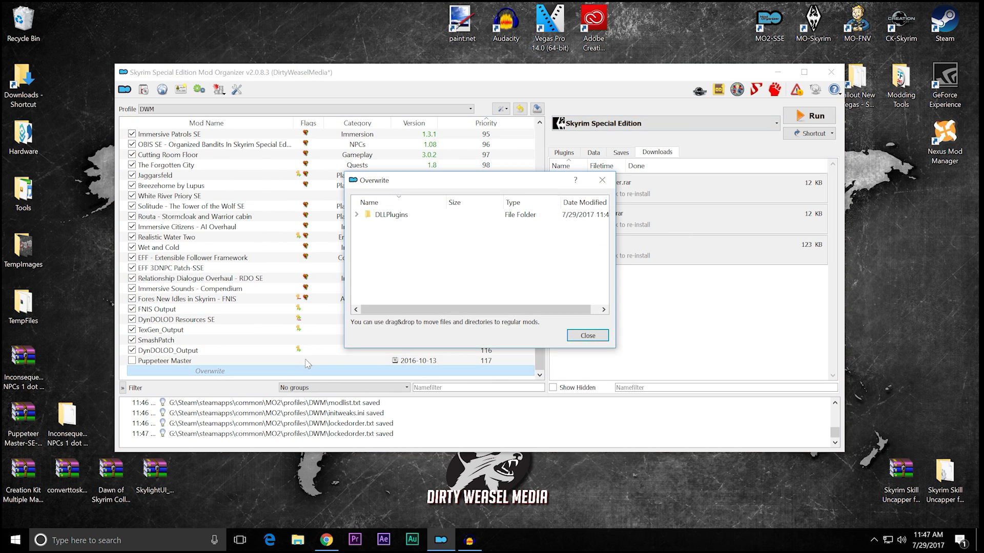
{"action": "double_click", "coordinate": [370, 215]}
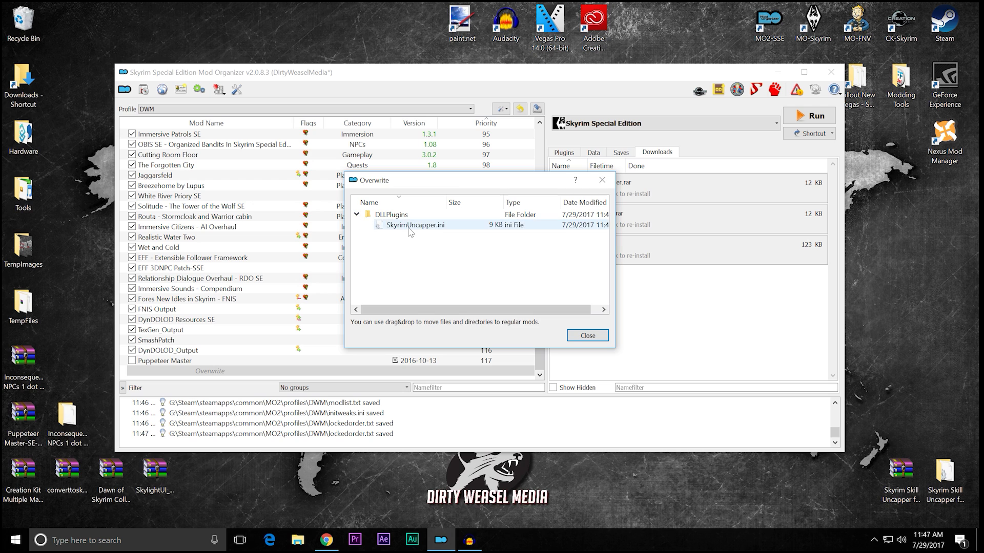
{"action": "left_click", "coordinate": [357, 214]}
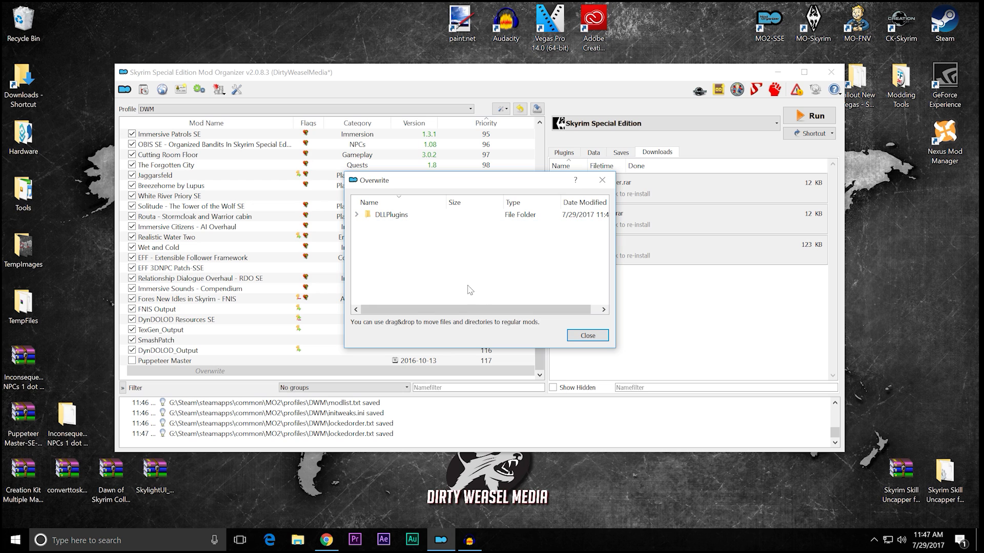
{"action": "left_click", "coordinate": [588, 337]}
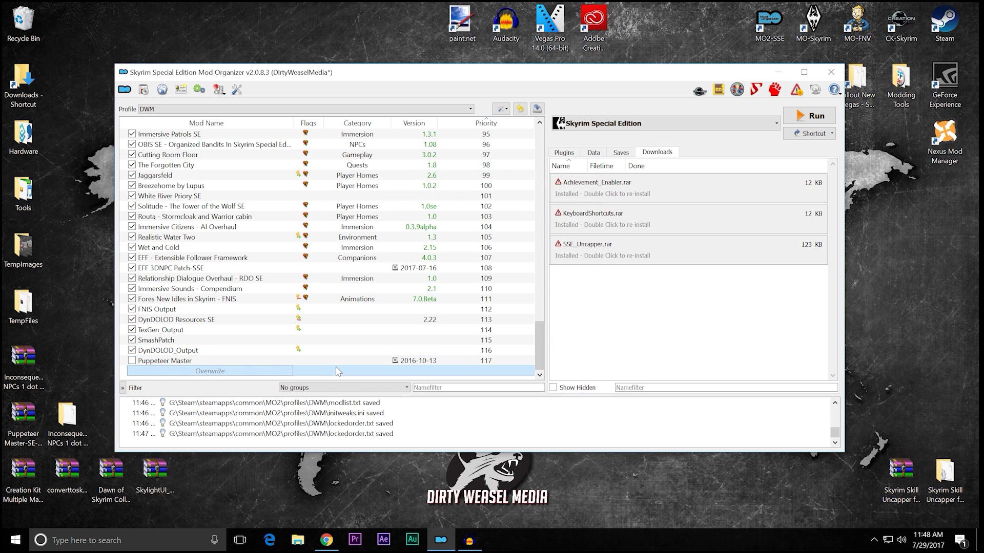
Drag the DLLPlugins folder from Overwrite onto the SSE Uncapper mod, leaving Overwrite empty
{"action": "double_click", "coordinate": [338, 371]}
{"action": "scroll", "coordinate": [279, 295], "scroll_direction": "up", "scroll_amount": 11}
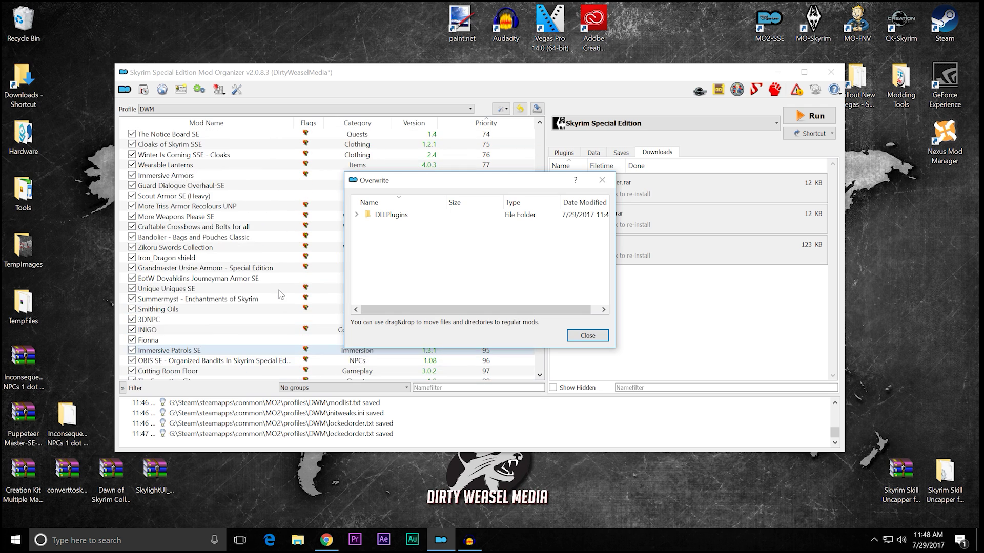
{"action": "scroll", "coordinate": [279, 295], "scroll_direction": "up", "scroll_amount": 20}
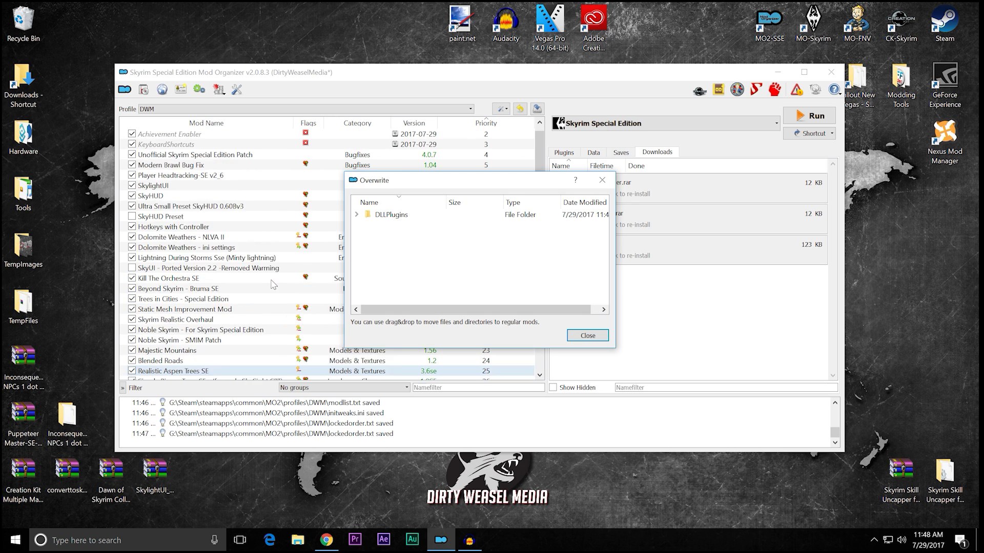
{"action": "left_click_drag", "start_coordinate": [392, 215], "coordinate": [239, 152]}
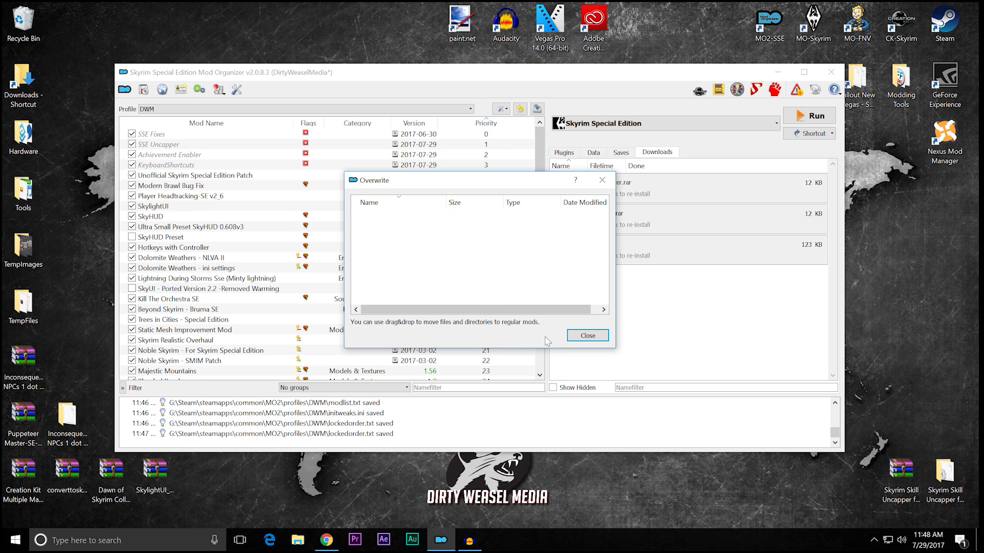
{"action": "left_click", "coordinate": [588, 335]}
Confirm SkyrimUncapper.ini now sits under DLLPlugins in SSE Uncapper's Filetree, then minimize Mod Organizer 2
{"action": "double_click", "coordinate": [258, 146]}
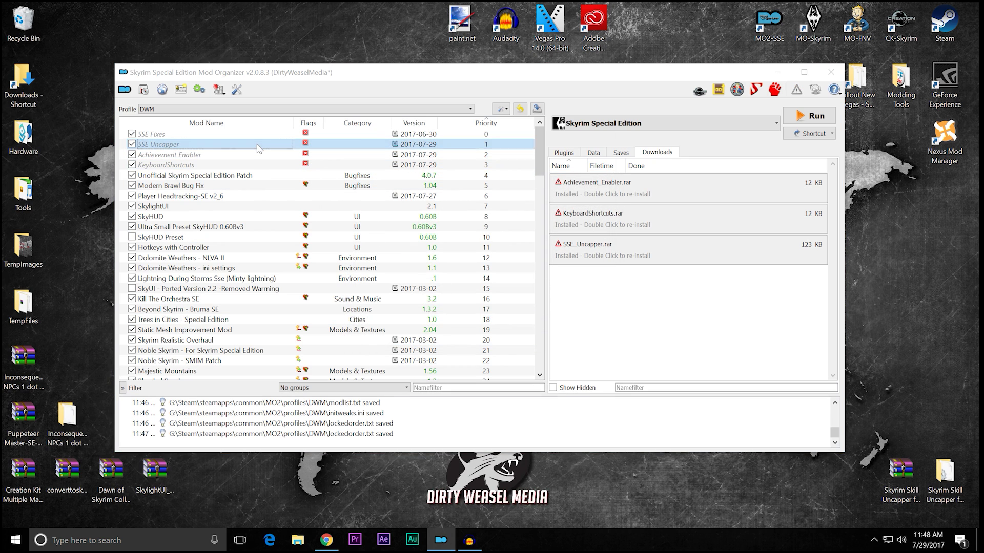
{"action": "left_click", "coordinate": [607, 157]}
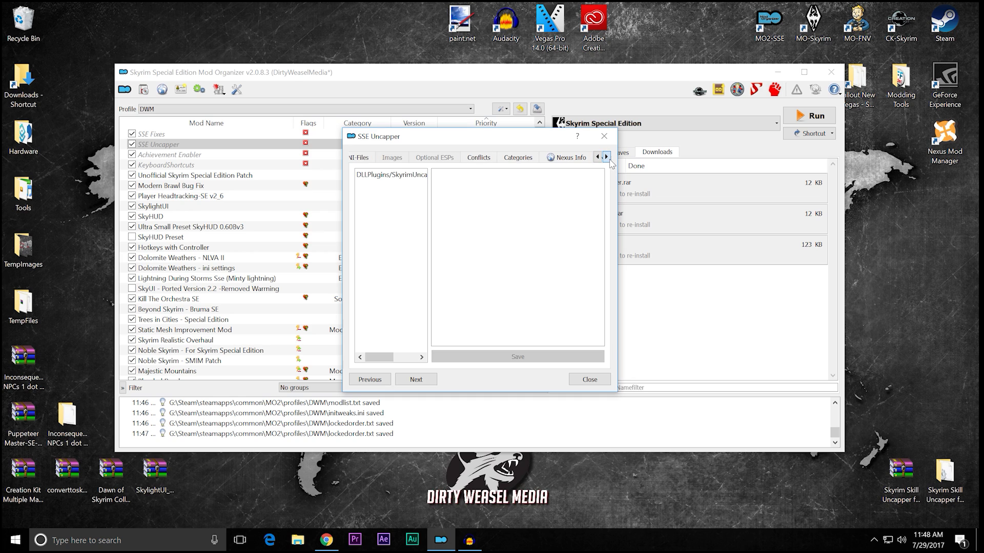
{"action": "left_click", "coordinate": [607, 157]}
{"action": "left_click", "coordinate": [607, 157]}
{"action": "left_click", "coordinate": [576, 157]}
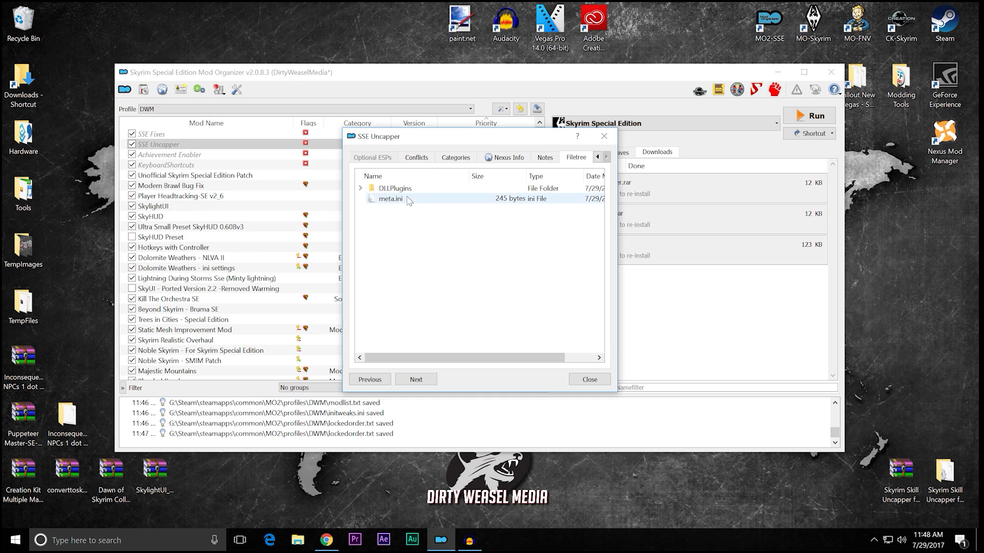
{"action": "left_click", "coordinate": [360, 188]}
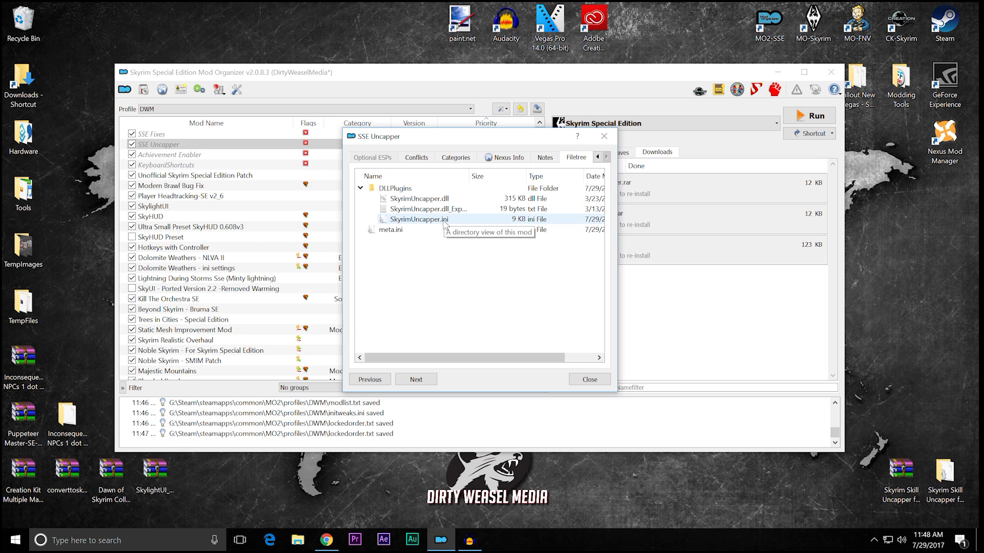
{"action": "left_click", "coordinate": [589, 384]}
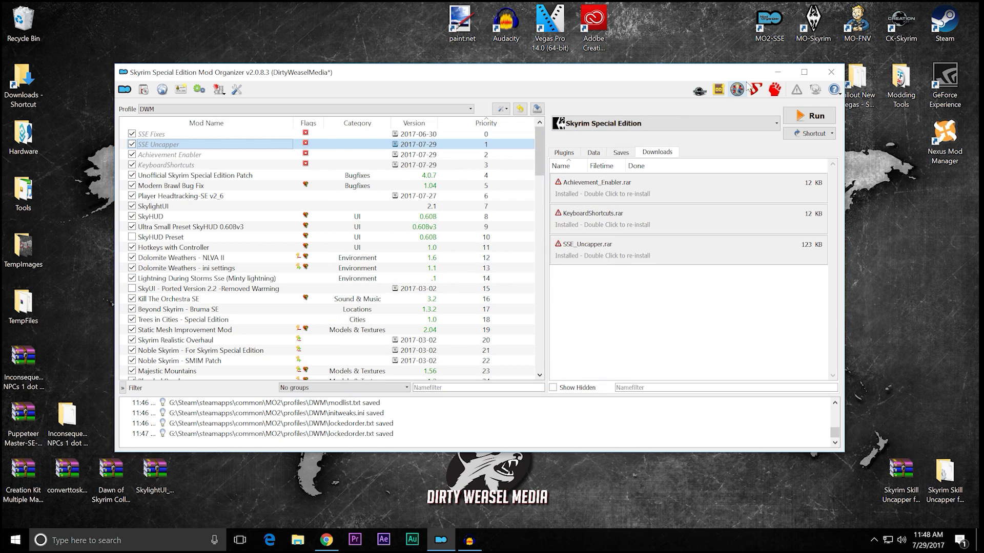
{"action": "left_click", "coordinate": [777, 75]}
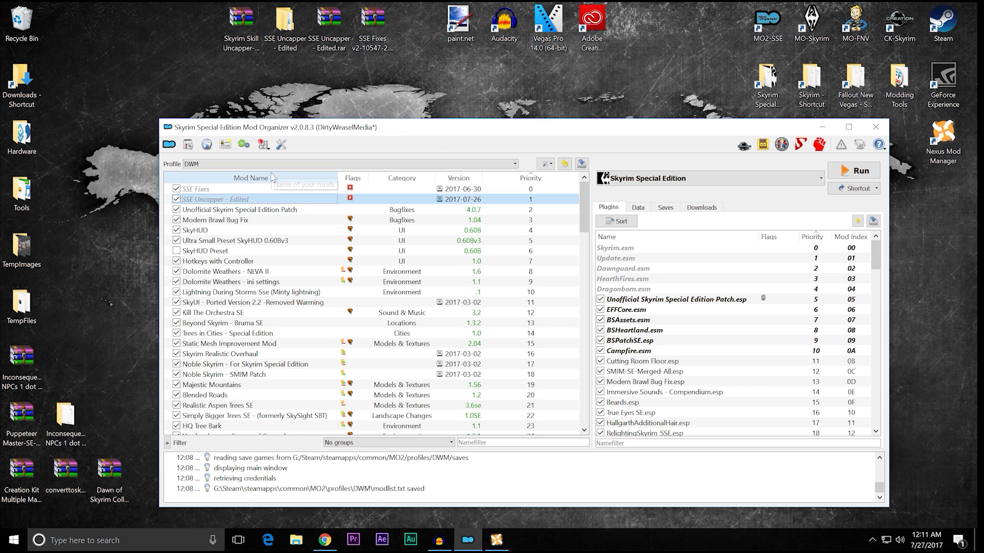
Open SkyrimUncapper.ini from the SSE Uncapper - Edited mod's DLLPlugins folder in Notepad
{"action": "mouse_move", "coordinate": [215, 202]}
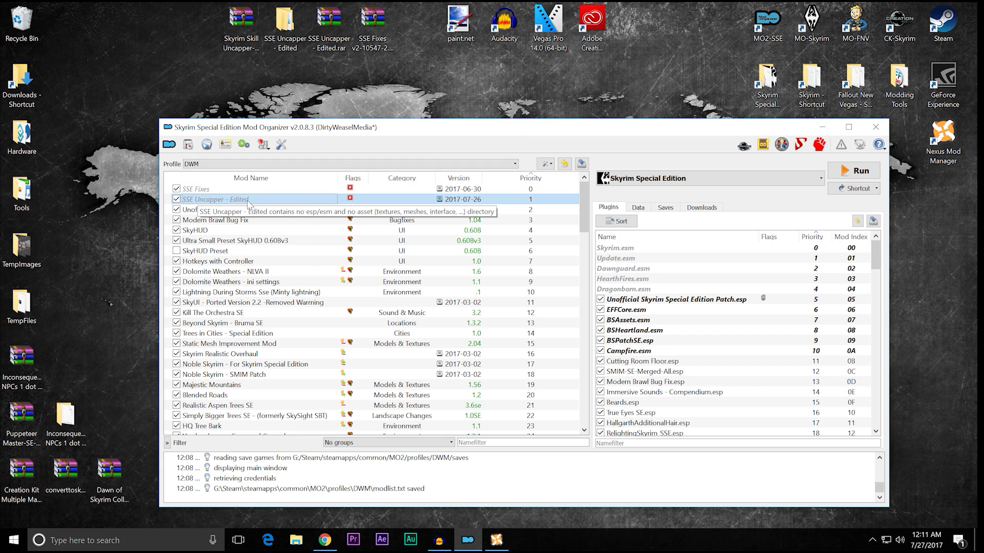
{"action": "right_click", "coordinate": [249, 202]}
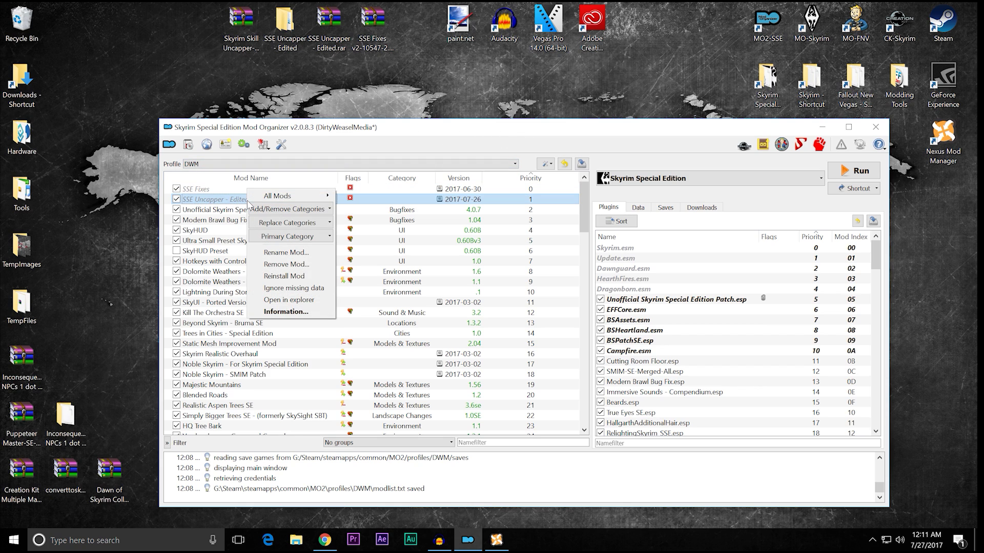
{"action": "left_click", "coordinate": [266, 300]}
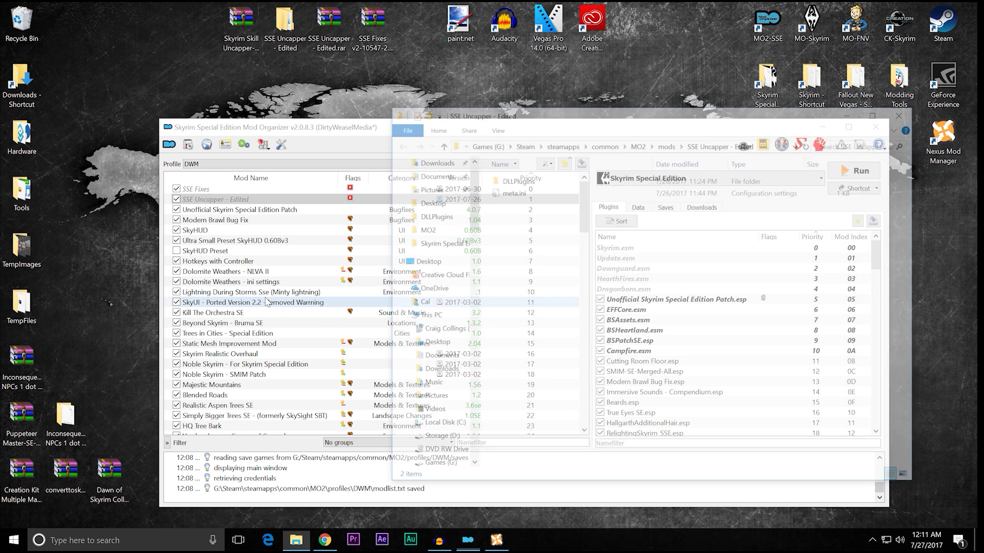
{"action": "double_click", "coordinate": [528, 180]}
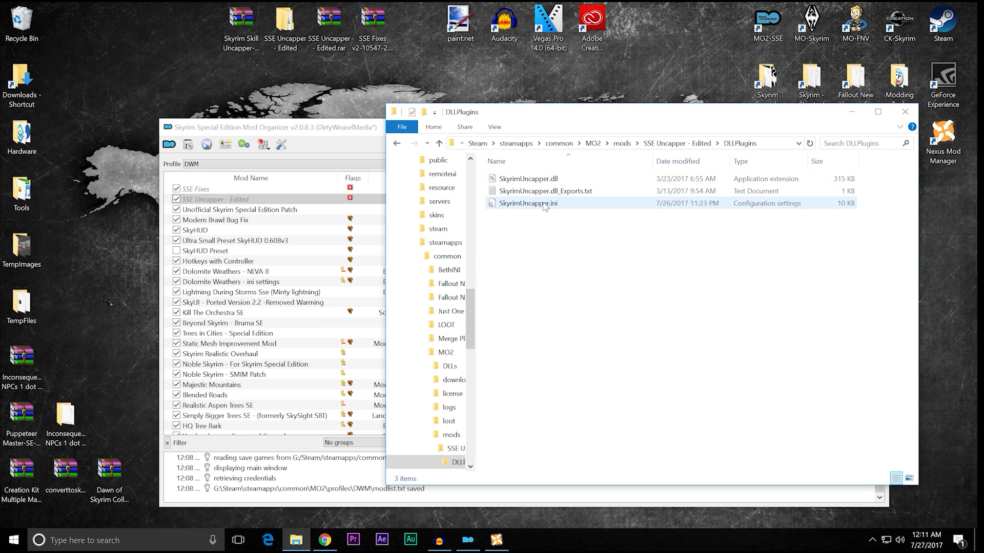
{"action": "double_click", "coordinate": [544, 207]}
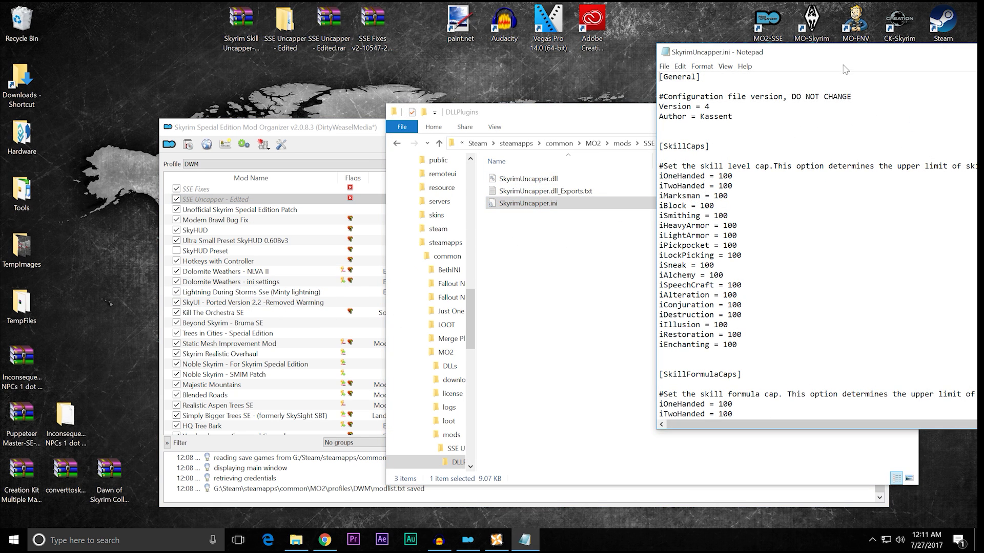
{"action": "left_click_drag", "start_coordinate": [845, 59], "coordinate": [354, 86]}
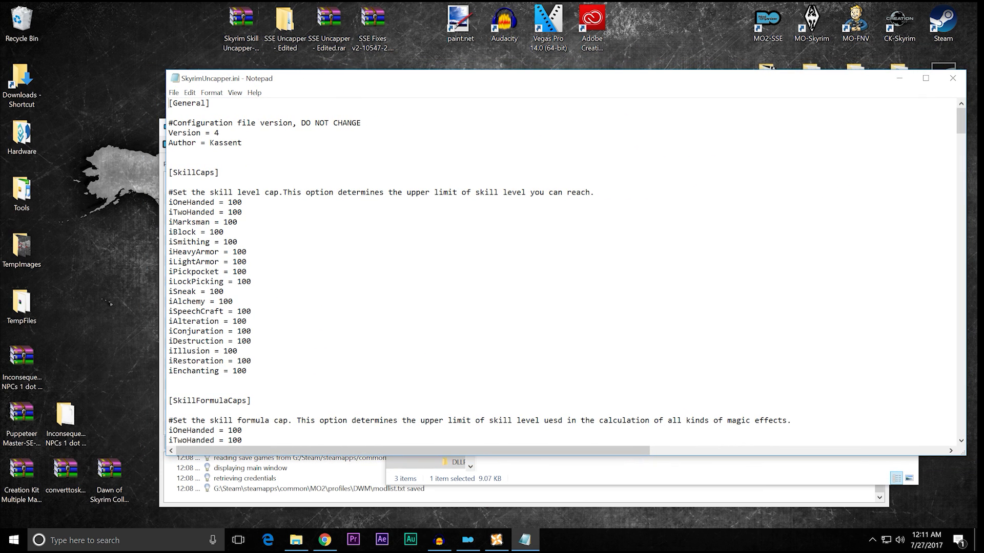
Read through SkyrimUncapper.ini, then minimize Notepad, close the DLLPlugins folder and minimize Mod Organizer
{"action": "scroll", "coordinate": [566, 272], "scroll_direction": "down", "scroll_amount": 2}
{"action": "scroll", "coordinate": [566, 272], "scroll_direction": "up", "scroll_amount": 2}
{"action": "scroll", "coordinate": [566, 272], "scroll_direction": "down", "scroll_amount": 9}
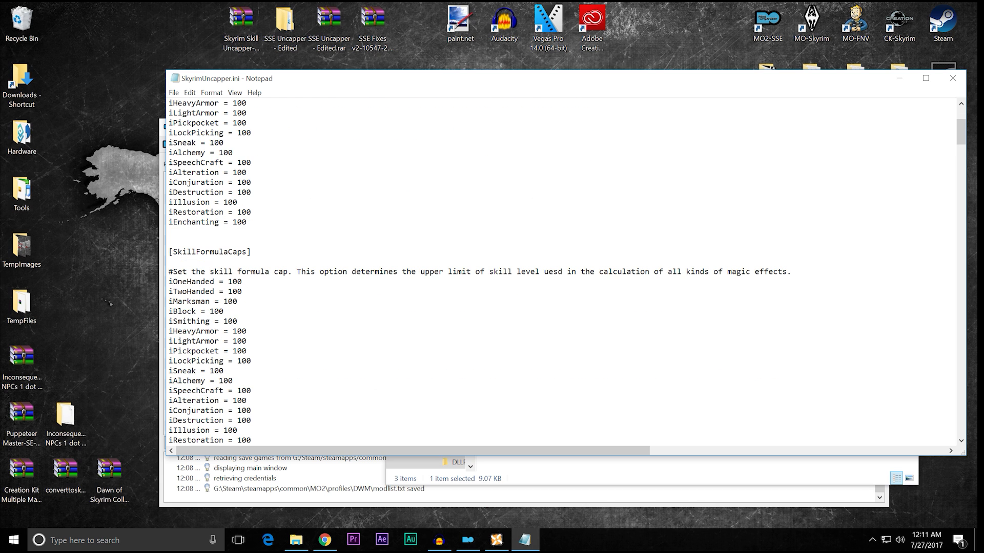
{"action": "scroll", "coordinate": [566, 272], "scroll_direction": "down", "scroll_amount": 14}
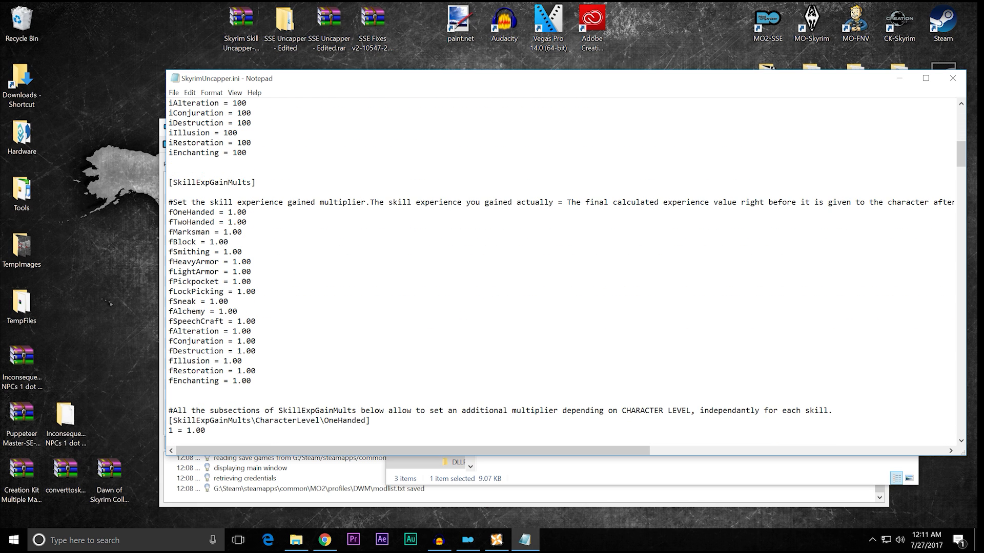
{"action": "scroll", "coordinate": [566, 272], "scroll_direction": "down", "scroll_amount": 14}
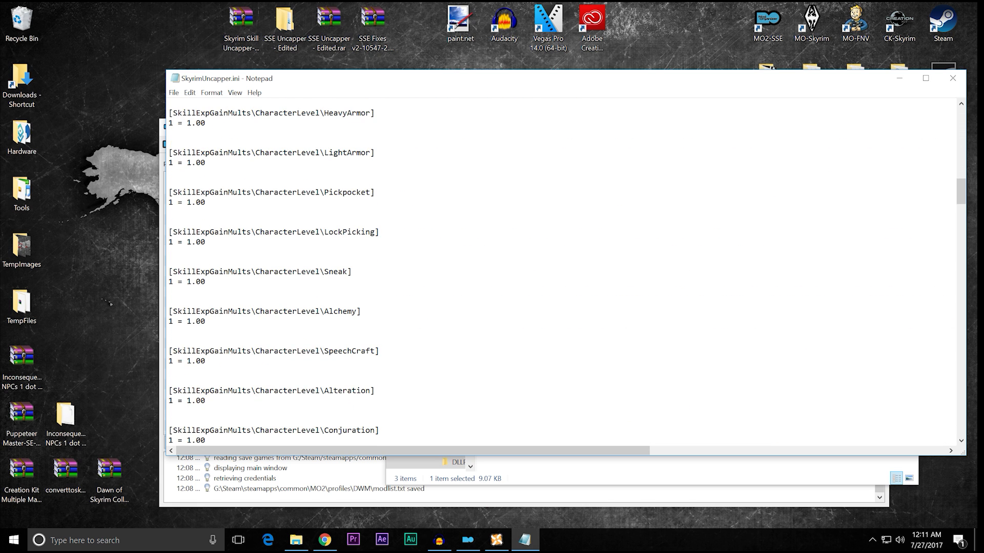
{"action": "left_click_drag", "start_coordinate": [961, 203], "coordinate": [956, 109]}
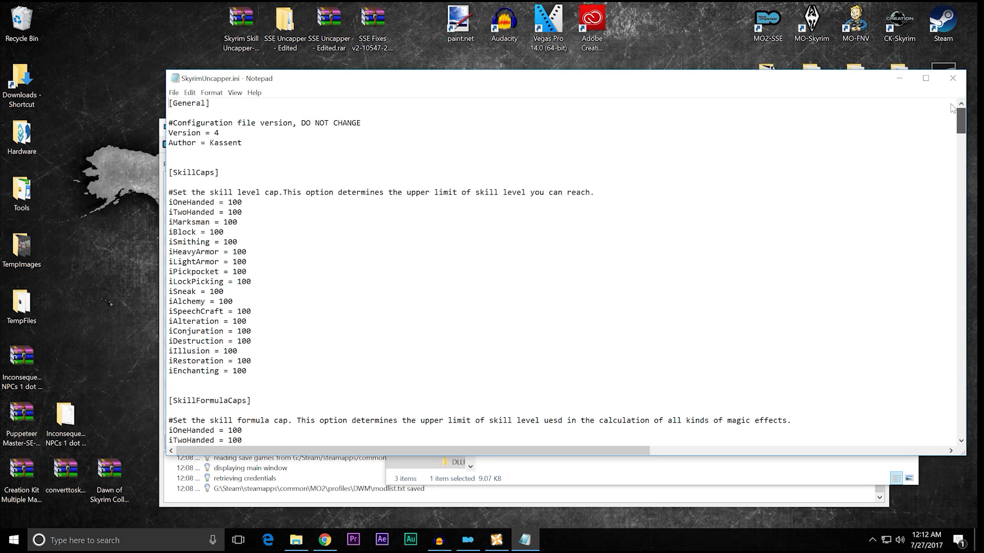
{"action": "left_click", "coordinate": [899, 77]}
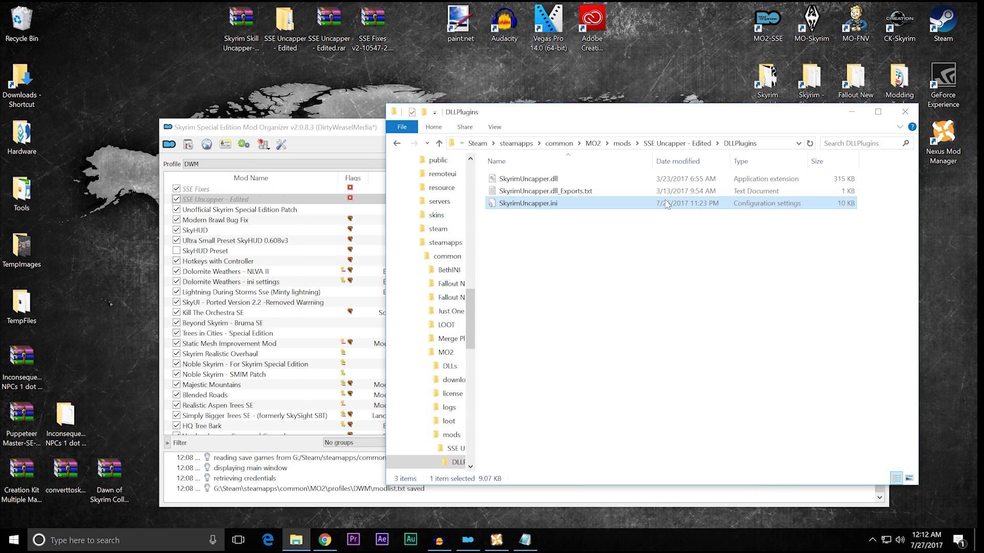
{"action": "left_click", "coordinate": [905, 112]}
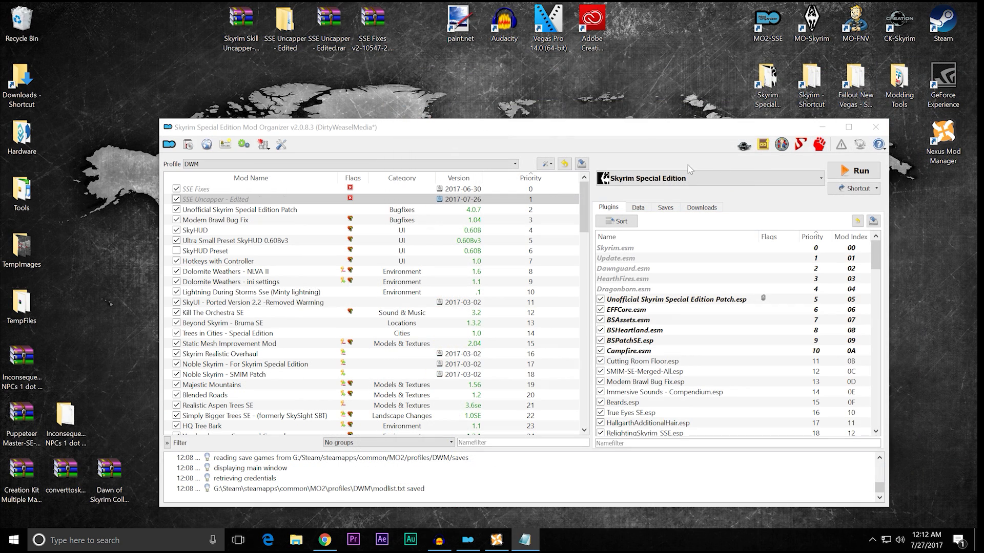
{"action": "left_click", "coordinate": [822, 127]}
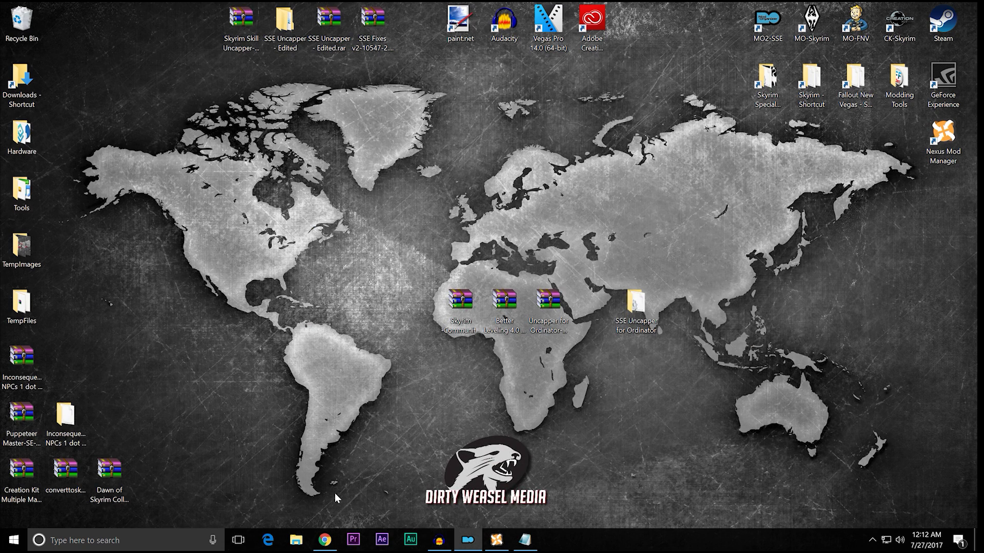
Restore Chrome and review the Community Uncapper mod's Files list on Nexus Mods
{"action": "left_click", "coordinate": [325, 540]}
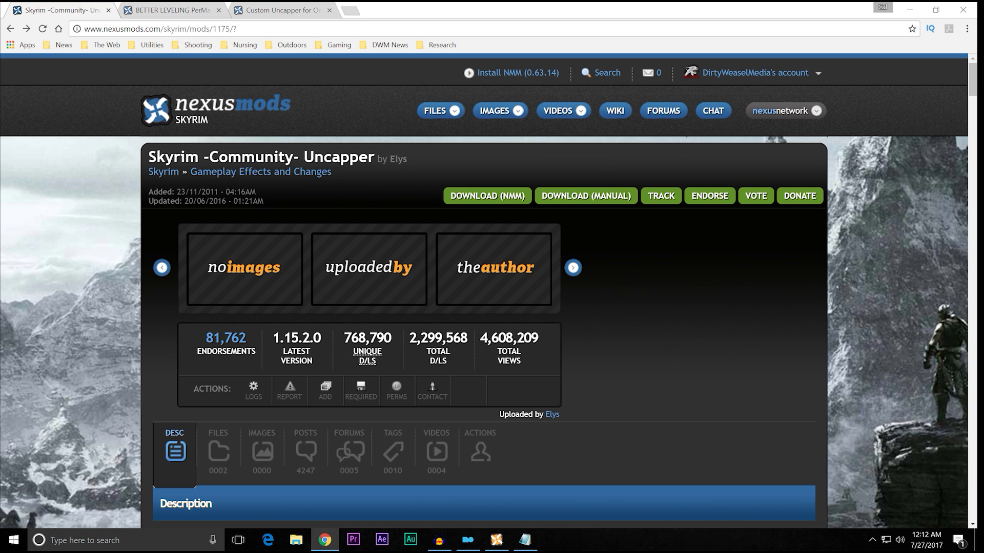
{"action": "scroll", "coordinate": [128, 265], "scroll_direction": "down", "scroll_amount": 5}
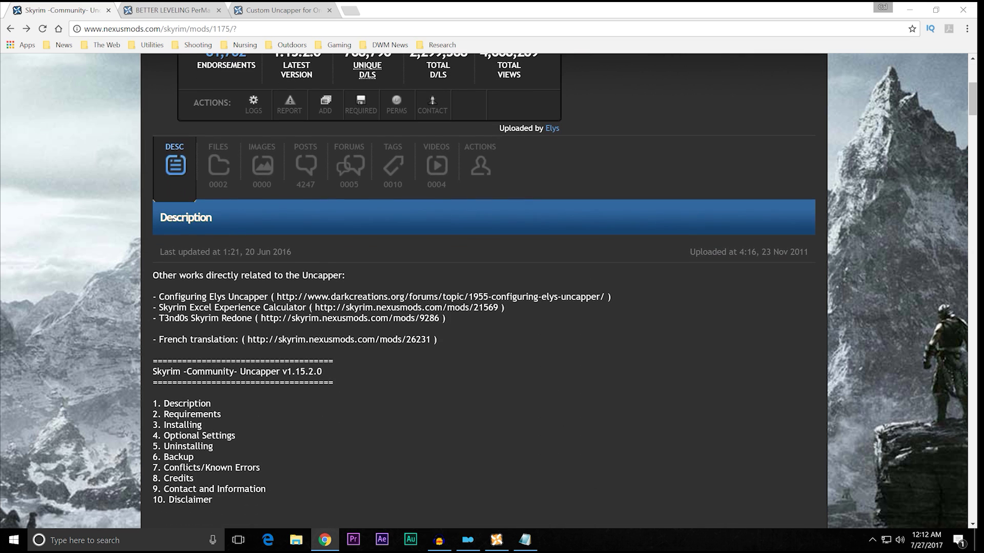
{"action": "left_click", "coordinate": [230, 186]}
{"action": "scroll", "coordinate": [76, 288], "scroll_direction": "down", "scroll_amount": 1}
{"action": "scroll", "coordinate": [85, 290], "scroll_direction": "down", "scroll_amount": 1}
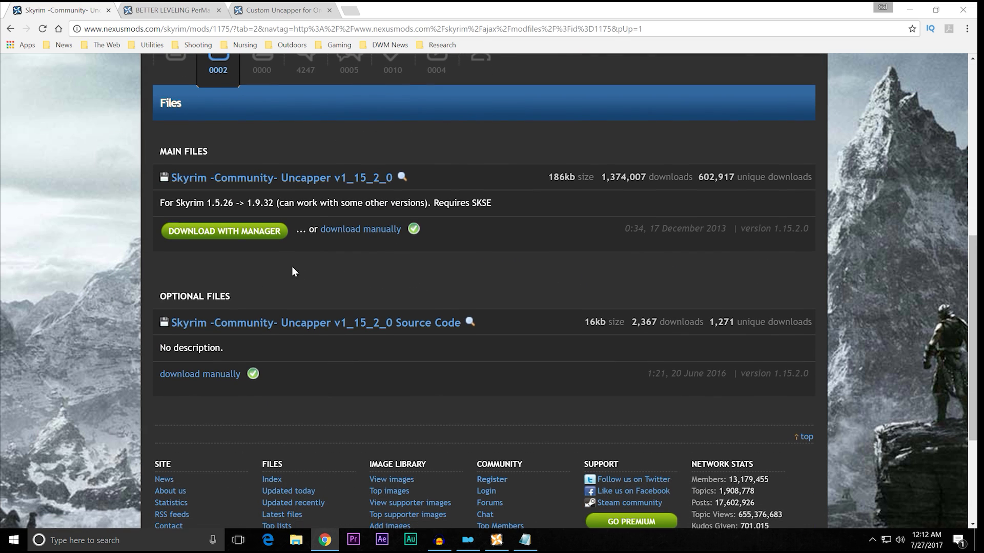
{"action": "scroll", "coordinate": [134, 250], "scroll_direction": "up", "scroll_amount": 3}
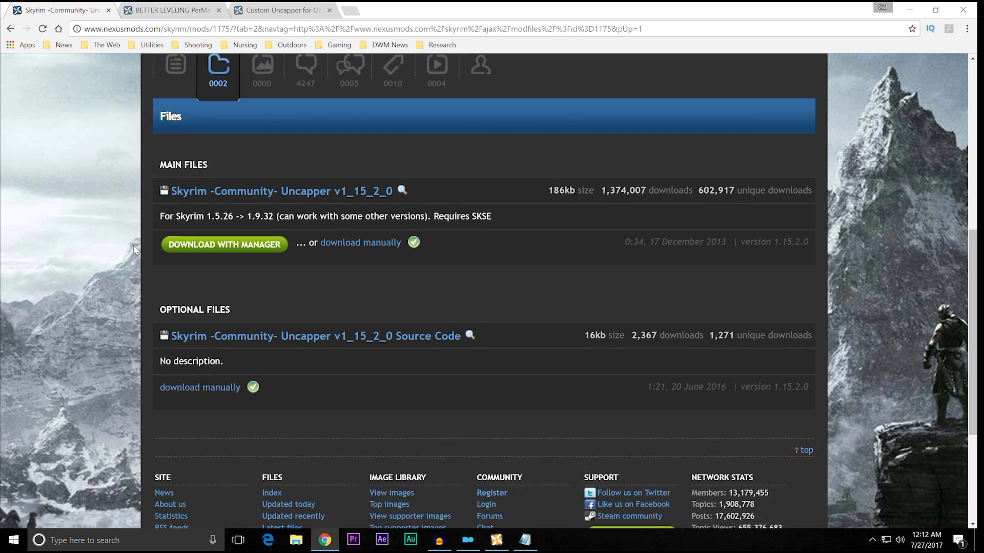
{"action": "scroll", "coordinate": [133, 245], "scroll_direction": "up", "scroll_amount": 4}
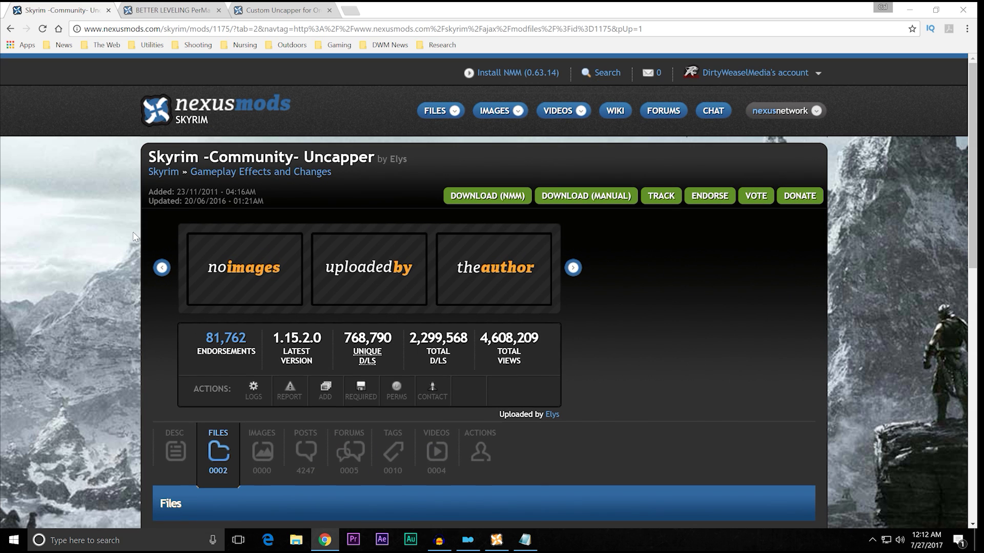
Browse the Better Leveling page and the Custom Uncapper for Ordinator Files list, then minimize Chrome
{"action": "left_click", "coordinate": [166, 11]}
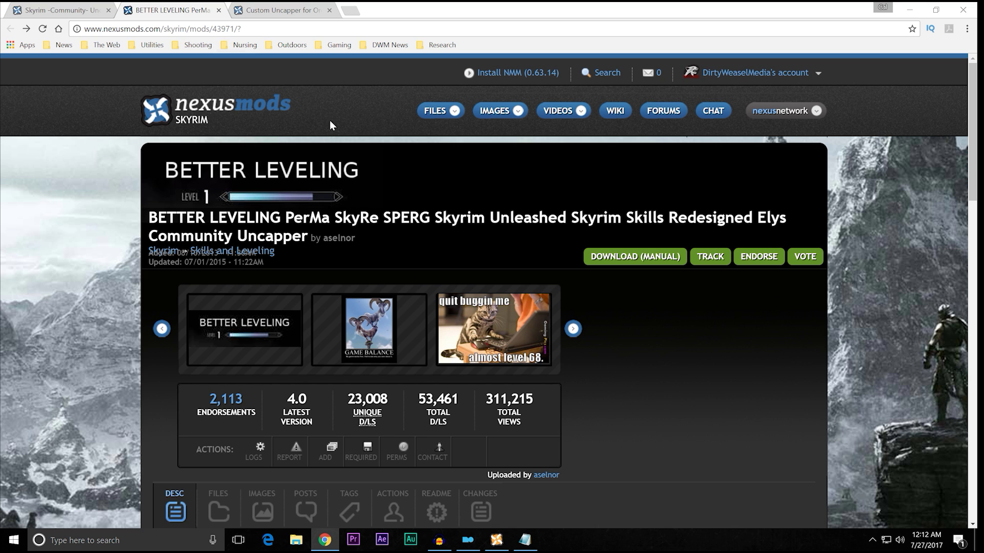
{"action": "scroll", "coordinate": [134, 248], "scroll_direction": "down", "scroll_amount": 3}
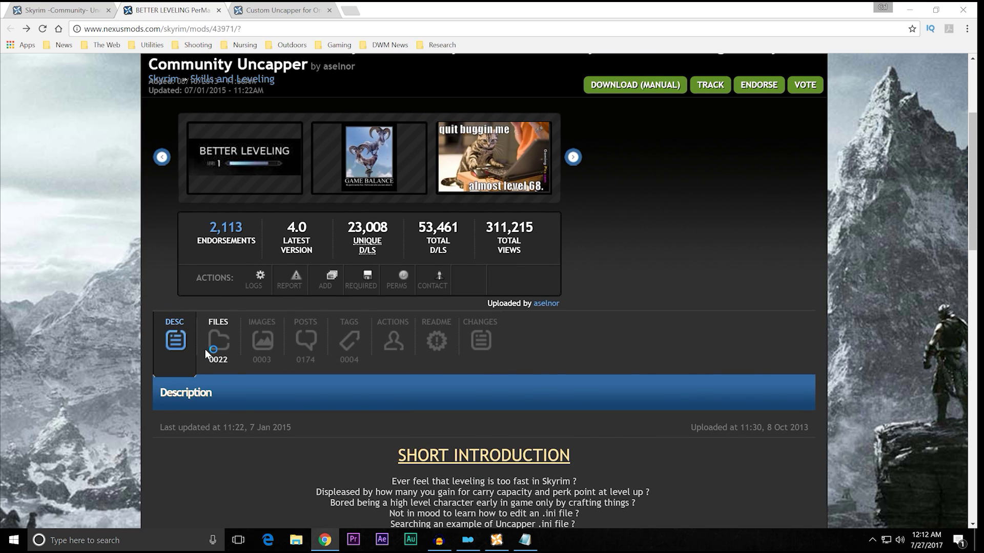
{"action": "scroll", "coordinate": [139, 368], "scroll_direction": "down", "scroll_amount": 7}
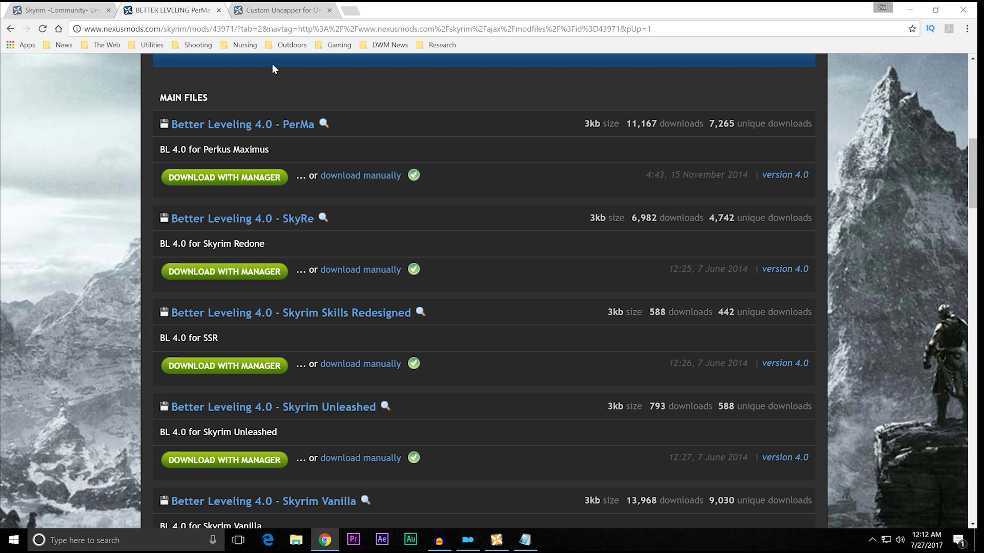
{"action": "left_click", "coordinate": [282, 10]}
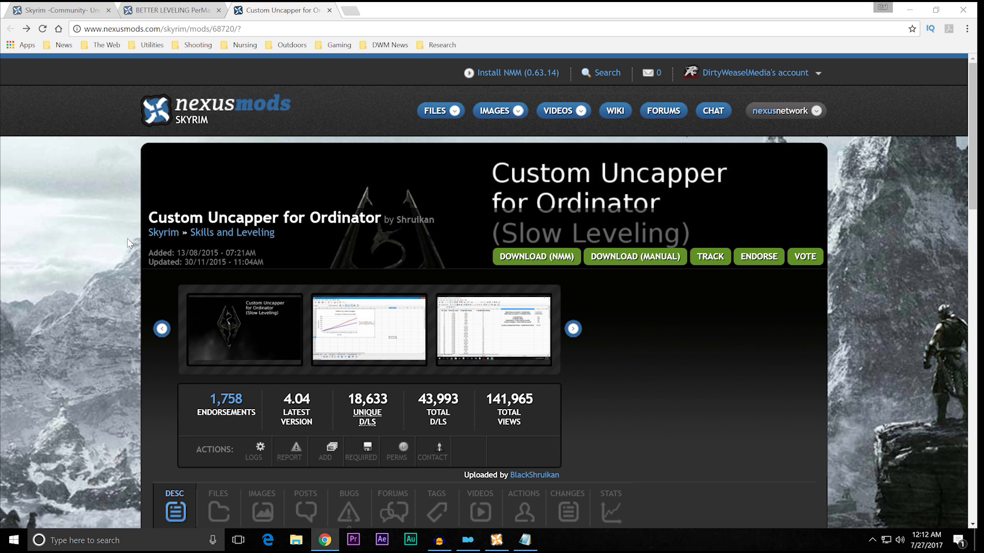
{"action": "scroll", "coordinate": [125, 290], "scroll_direction": "down", "scroll_amount": 5}
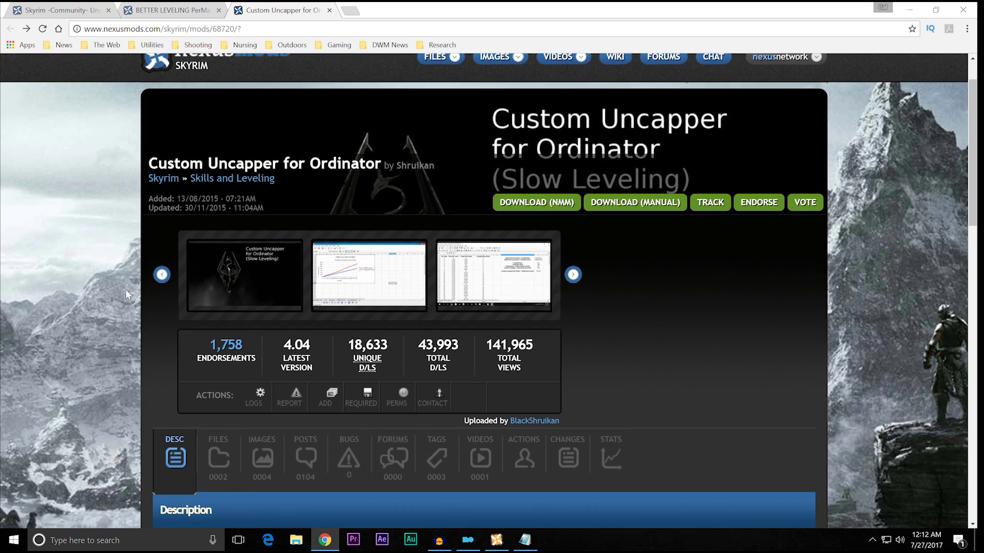
{"action": "left_click", "coordinate": [220, 302]}
{"action": "scroll", "coordinate": [134, 333], "scroll_direction": "down", "scroll_amount": 3}
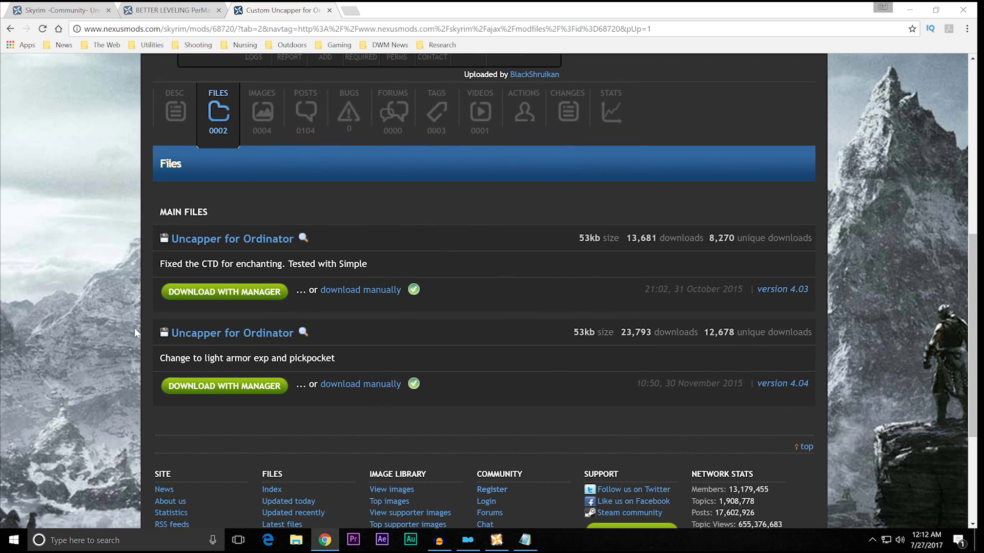
{"action": "left_click", "coordinate": [905, 15]}
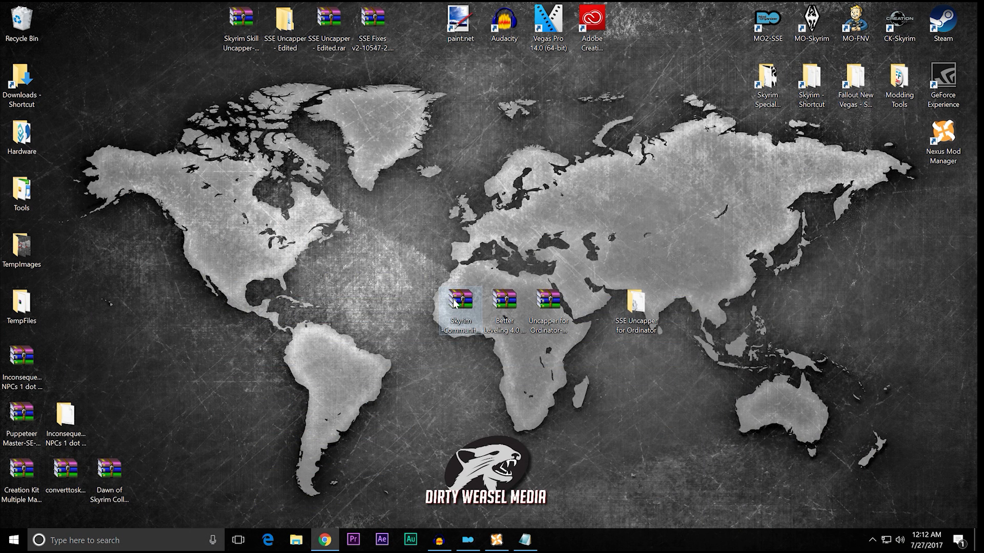
Open Better Leveling 4.0's Data\SKSE\Plugins\SKSE_Elys_Uncapper.ini, snapped left beside SkyrimUncapper.ini
{"action": "double_click", "coordinate": [499, 304]}
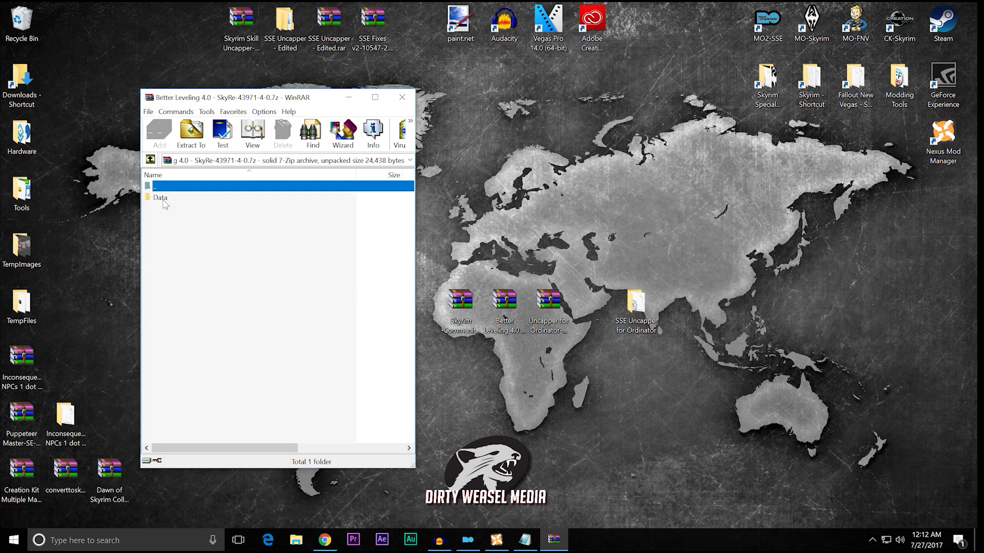
{"action": "double_click", "coordinate": [164, 201]}
{"action": "double_click", "coordinate": [165, 200]}
{"action": "double_click", "coordinate": [165, 201]}
{"action": "left_click", "coordinate": [166, 201]}
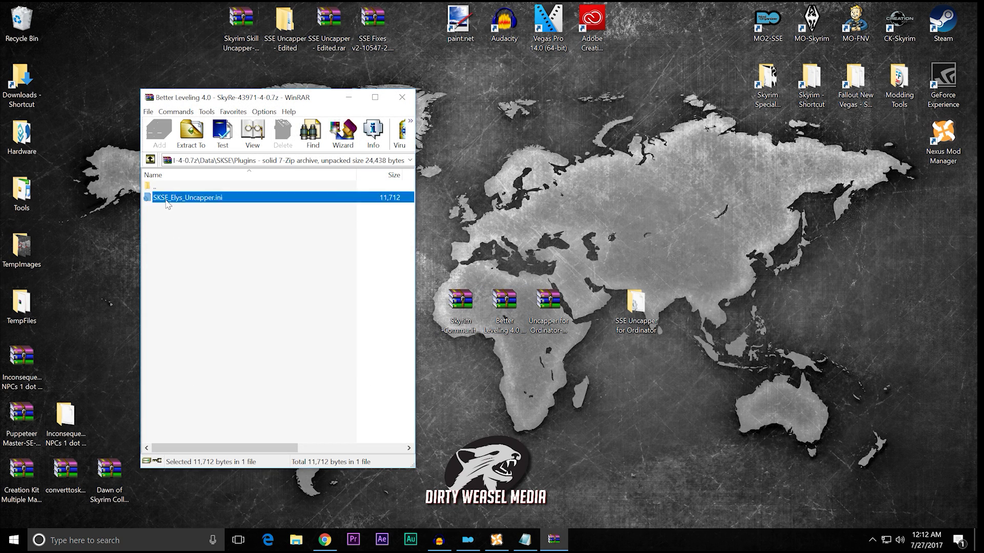
{"action": "double_click", "coordinate": [166, 201]}
{"action": "left_click_drag", "start_coordinate": [825, 60], "coordinate": [2, 97]}
{"action": "left_click", "coordinate": [808, 279]}
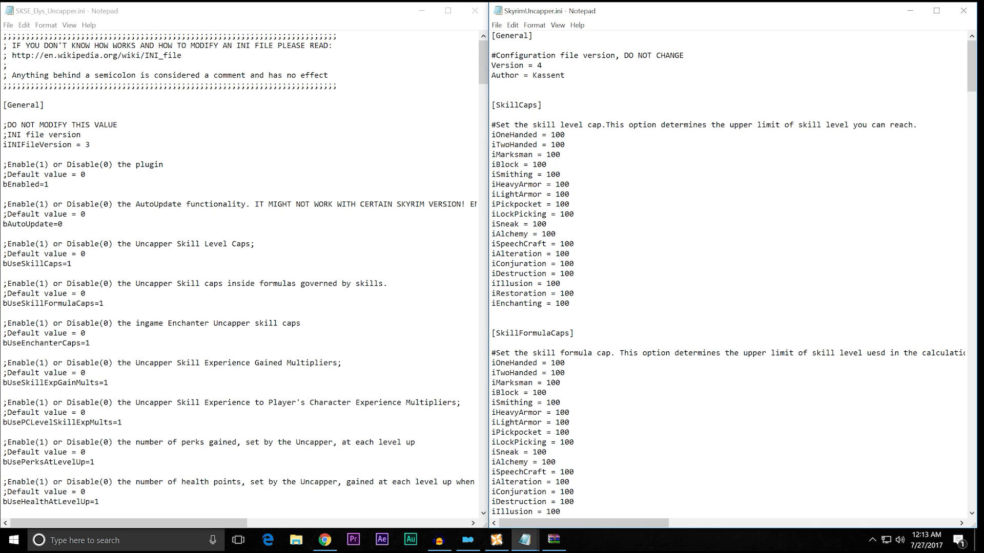
Scroll through SKSE_Elys_Uncapper.ini, comparing its settings against the default SkyrimUncapper.ini
{"action": "scroll", "coordinate": [241, 274], "scroll_direction": "down", "scroll_amount": 15}
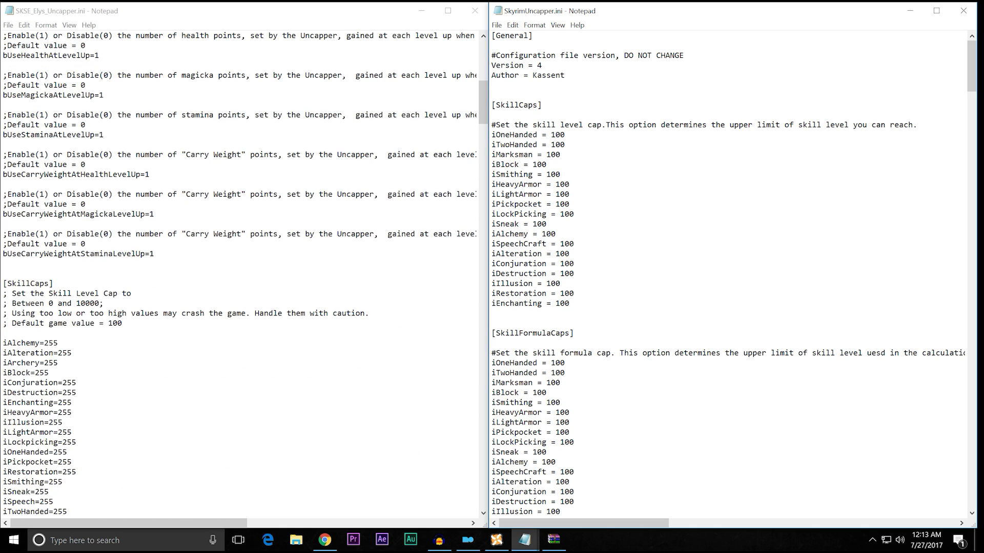
{"action": "scroll", "coordinate": [241, 274], "scroll_direction": "down", "scroll_amount": 9}
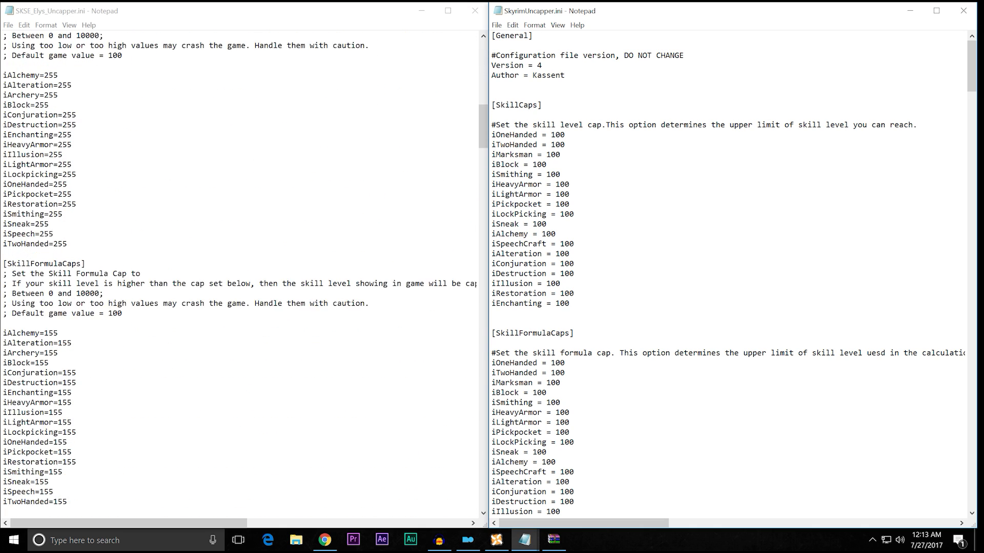
{"action": "scroll", "coordinate": [241, 274], "scroll_direction": "down", "scroll_amount": 2}
{"action": "scroll", "coordinate": [241, 274], "scroll_direction": "up", "scroll_amount": 4}
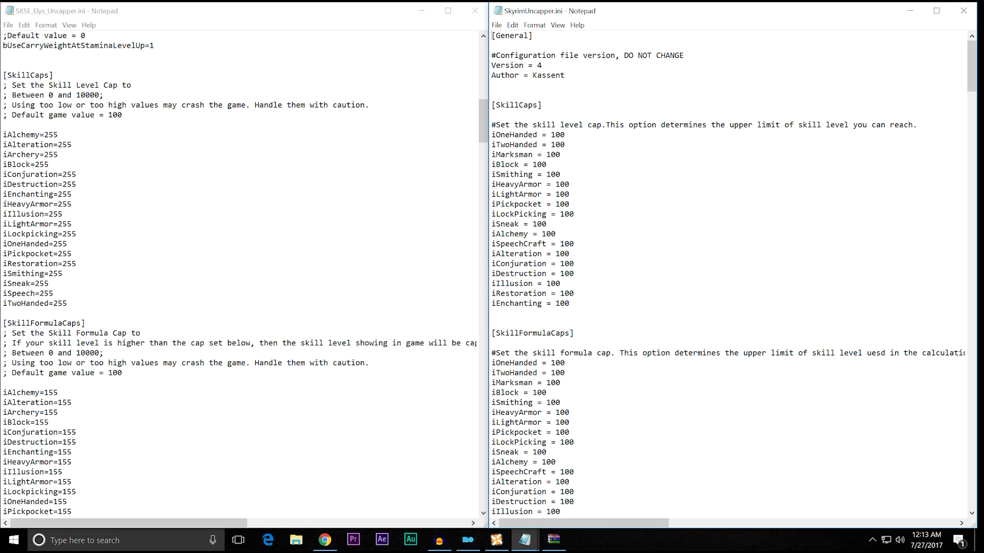
{"action": "scroll", "coordinate": [733, 271], "scroll_direction": "down", "scroll_amount": 4}
{"action": "scroll", "coordinate": [733, 271], "scroll_direction": "up", "scroll_amount": 2}
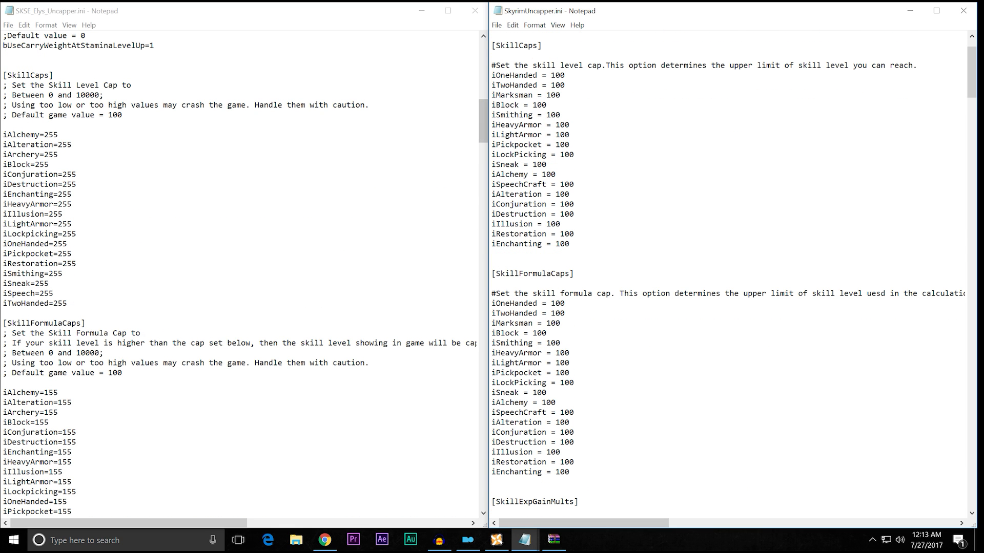
{"action": "scroll", "coordinate": [240, 274], "scroll_direction": "down", "scroll_amount": 6}
{"action": "scroll", "coordinate": [241, 274], "scroll_direction": "up", "scroll_amount": 3}
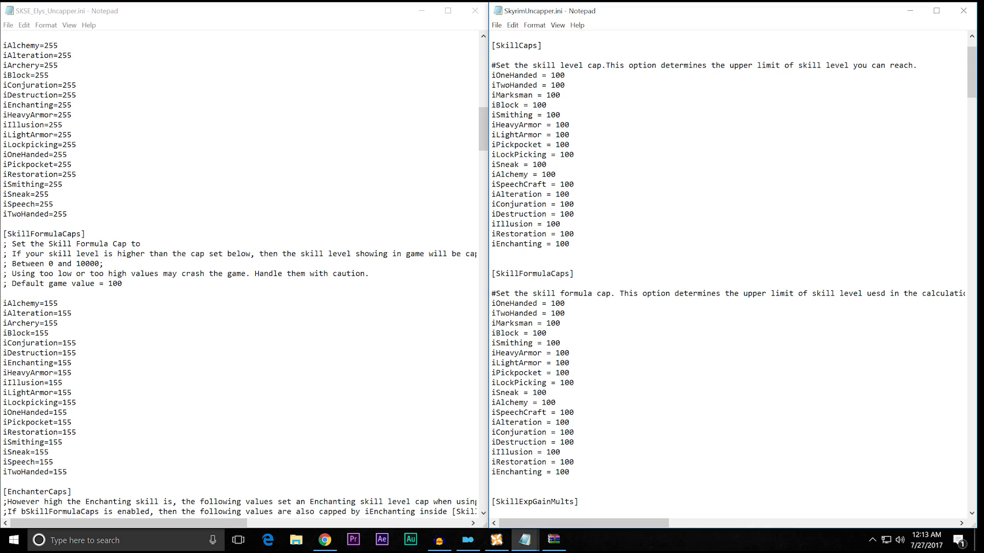
{"action": "scroll", "coordinate": [241, 274], "scroll_direction": "down", "scroll_amount": 10}
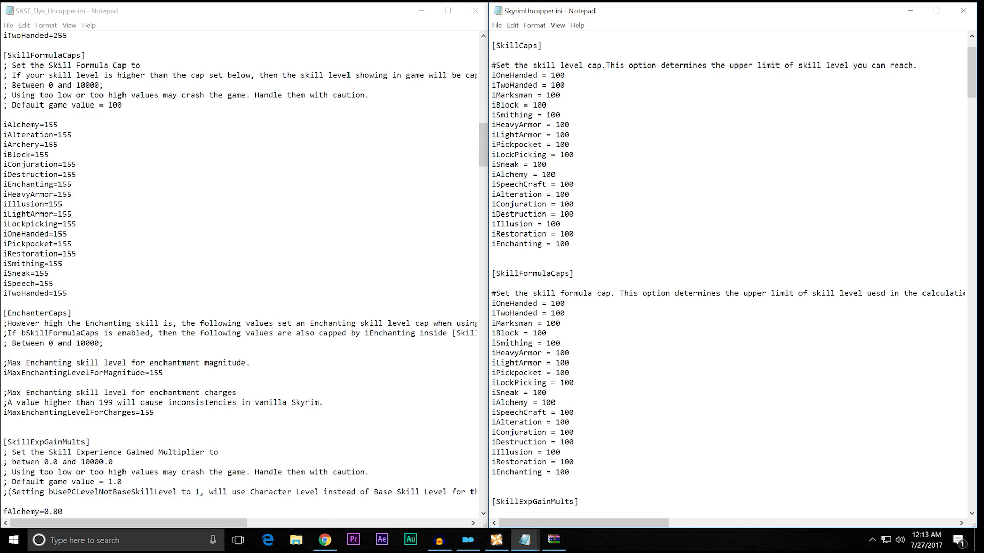
{"action": "scroll", "coordinate": [241, 274], "scroll_direction": "down", "scroll_amount": 5}
{"action": "scroll", "coordinate": [240, 275], "scroll_direction": "up", "scroll_amount": 13}
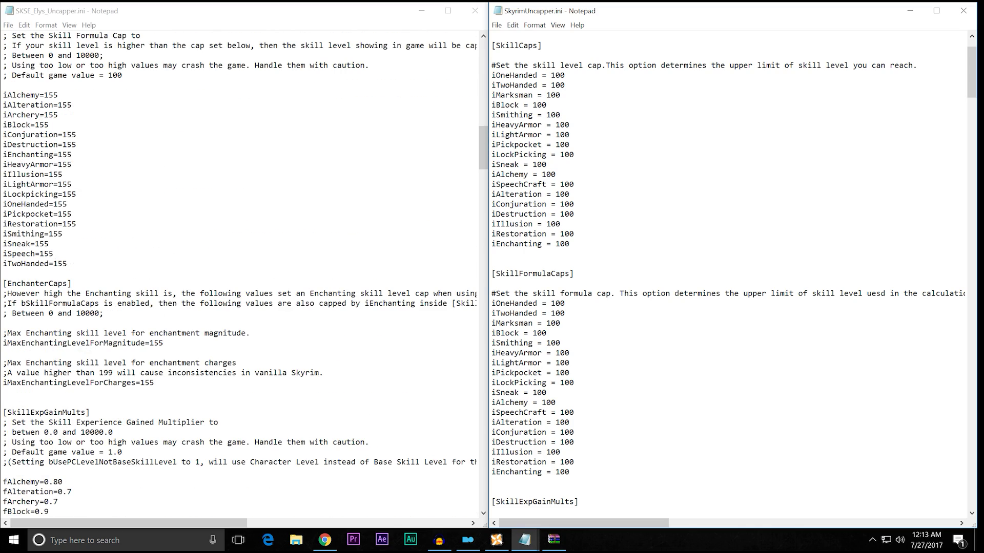
{"action": "scroll", "coordinate": [240, 274], "scroll_direction": "up", "scroll_amount": 1}
{"action": "scroll", "coordinate": [241, 274], "scroll_direction": "down", "scroll_amount": 18}
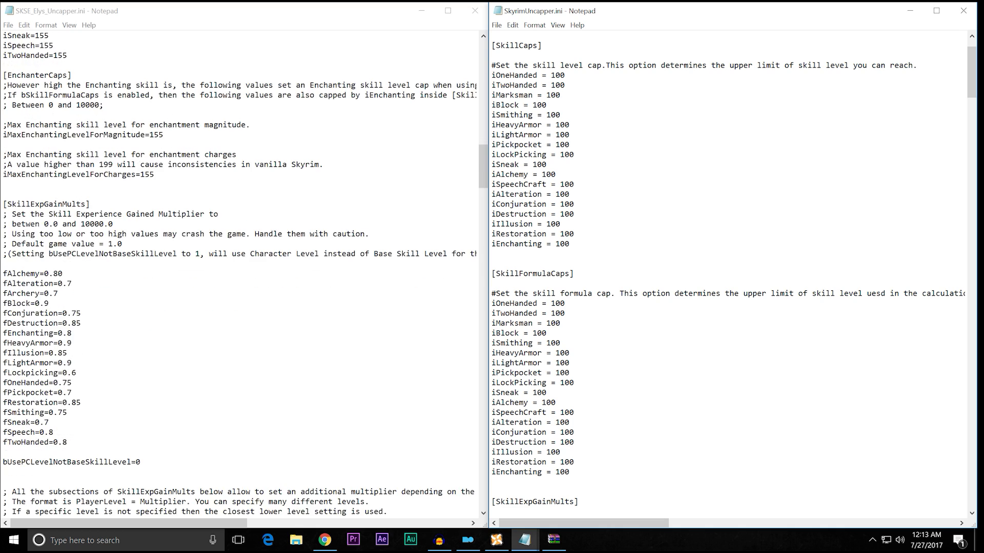
{"action": "mouse_move", "coordinate": [480, 183]}
{"action": "left_mouse_down"}
{"action": "mouse_move", "coordinate": [460, 348]}
{"action": "mouse_move", "coordinate": [482, 349]}
{"action": "mouse_move", "coordinate": [464, 479]}
{"action": "mouse_move", "coordinate": [459, 188]}
{"action": "left_mouse_up"}
Finish reviewing the remaining Elys uncapper settings and close SKSE_Elys_Uncapper.ini
{"action": "scroll", "coordinate": [732, 272], "scroll_direction": "up", "scroll_amount": 2}
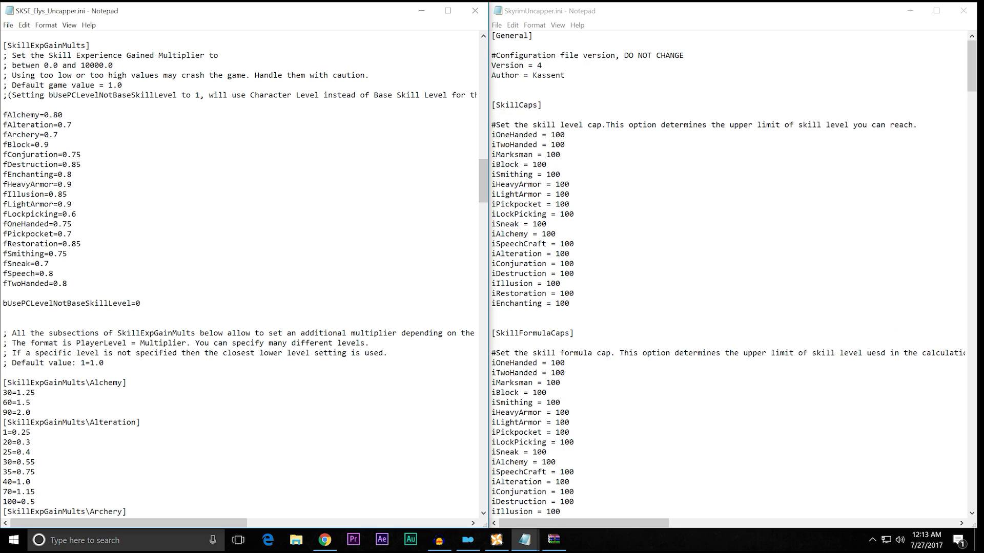
{"action": "scroll", "coordinate": [733, 271], "scroll_direction": "down", "scroll_amount": 5}
{"action": "scroll", "coordinate": [732, 272], "scroll_direction": "down", "scroll_amount": 20}
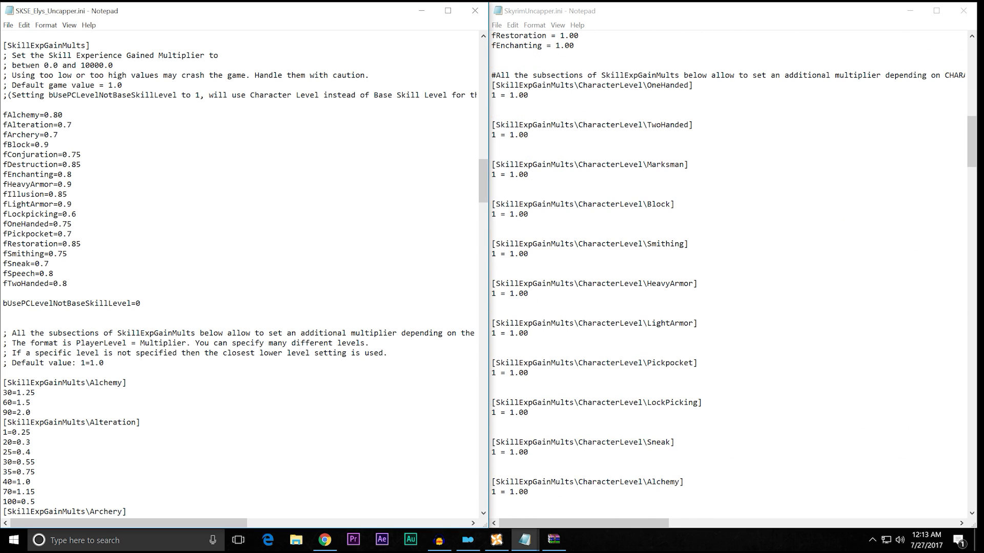
{"action": "scroll", "coordinate": [733, 271], "scroll_direction": "down", "scroll_amount": 6}
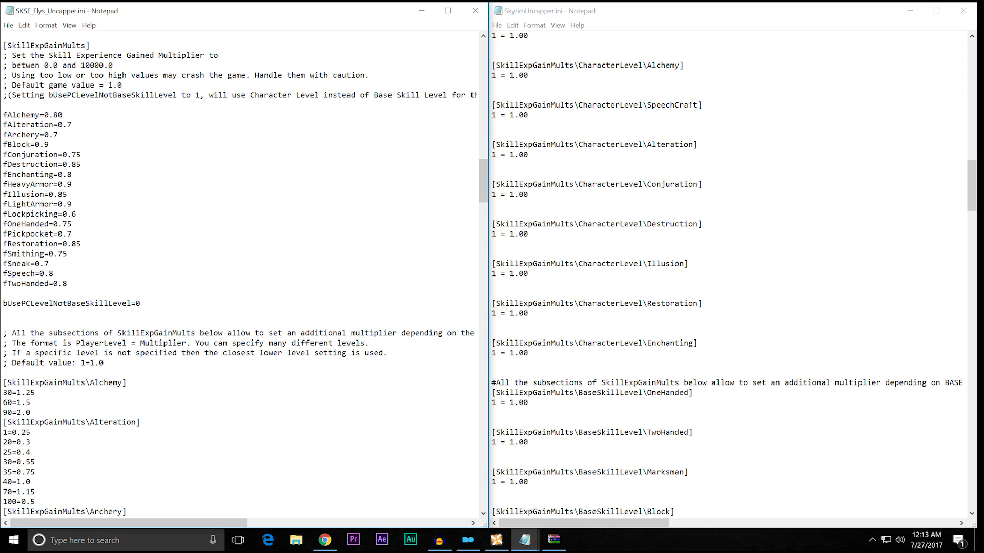
{"action": "scroll", "coordinate": [241, 271], "scroll_direction": "up", "scroll_amount": 9}
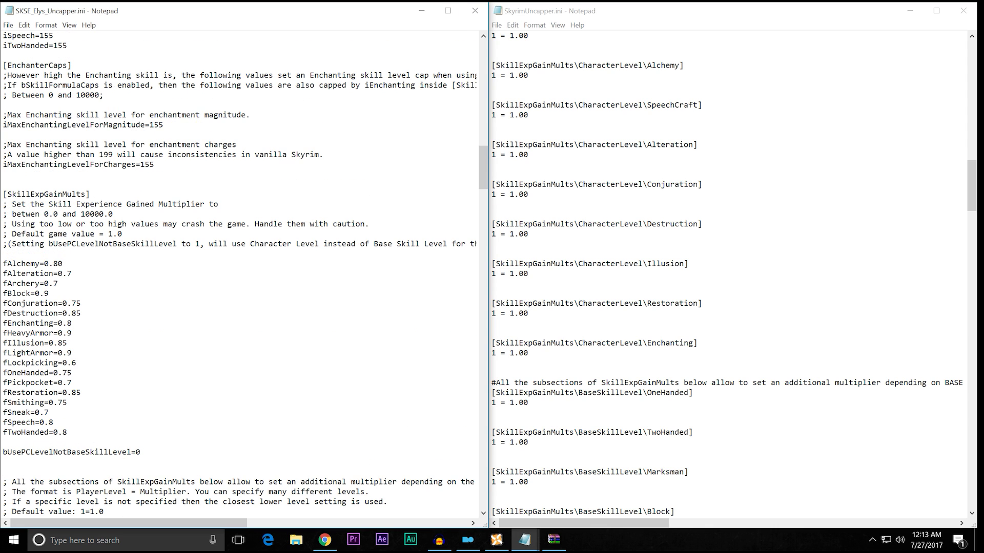
{"action": "scroll", "coordinate": [241, 271], "scroll_direction": "up", "scroll_amount": 14}
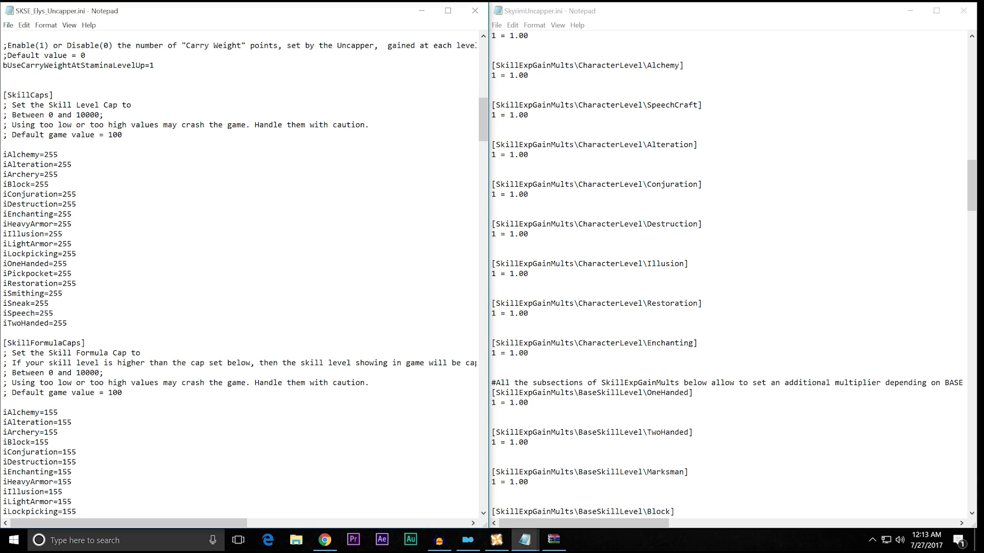
{"action": "scroll", "coordinate": [241, 272], "scroll_direction": "down", "scroll_amount": 6}
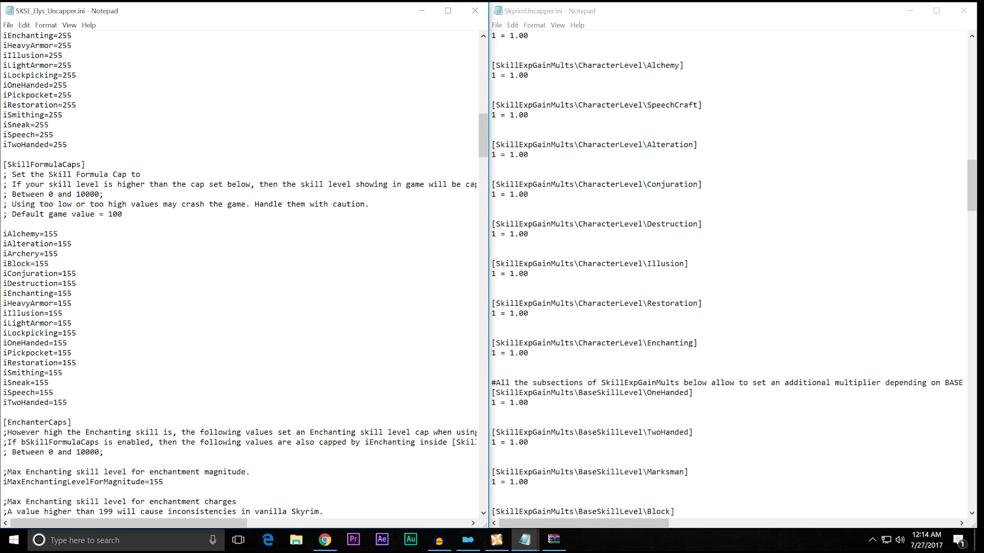
{"action": "left_click", "coordinate": [474, 11]}
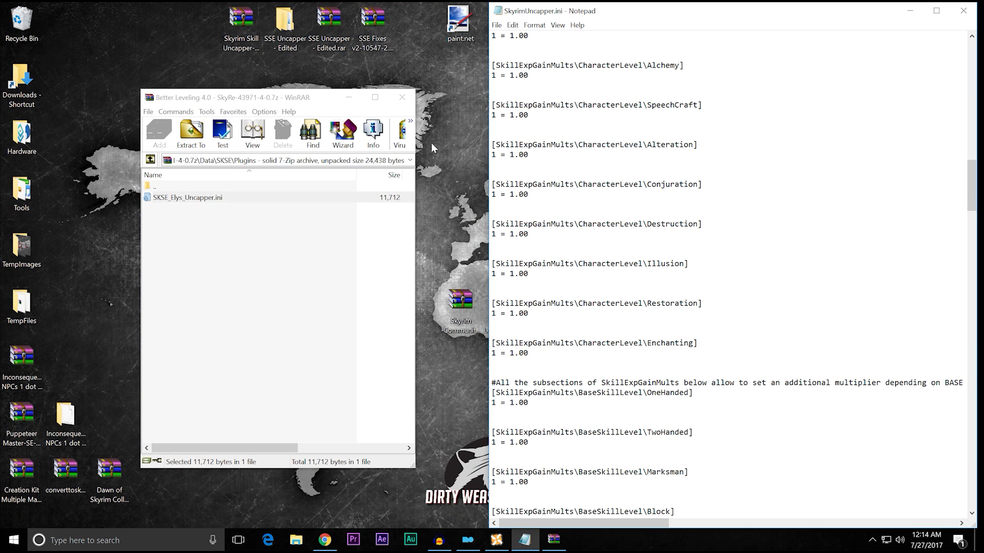
Close the Better Leveling archive, then snap the SSE Uncapper for Ordinator SkyrimUncapper.ini left beside the default
{"action": "left_click", "coordinate": [964, 10]}
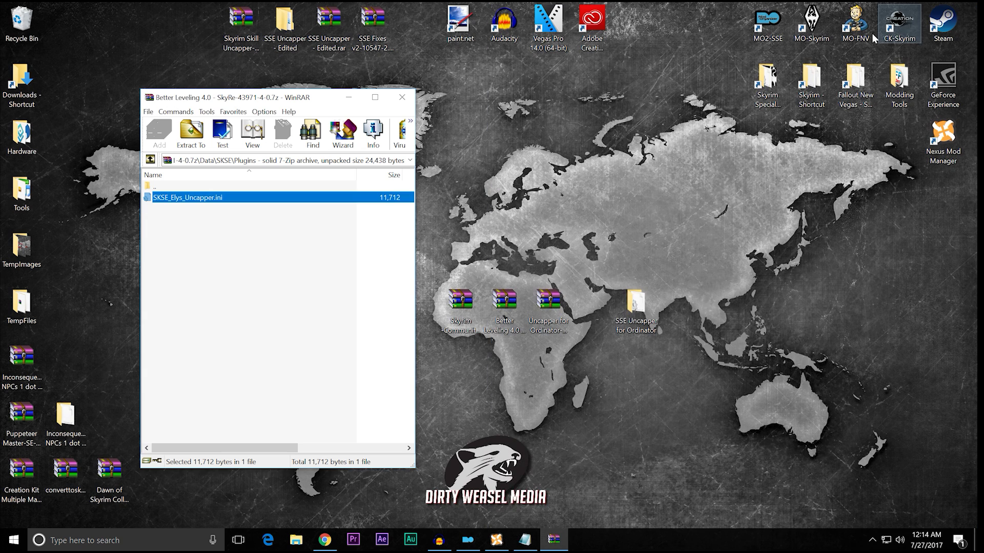
{"action": "left_click", "coordinate": [402, 97]}
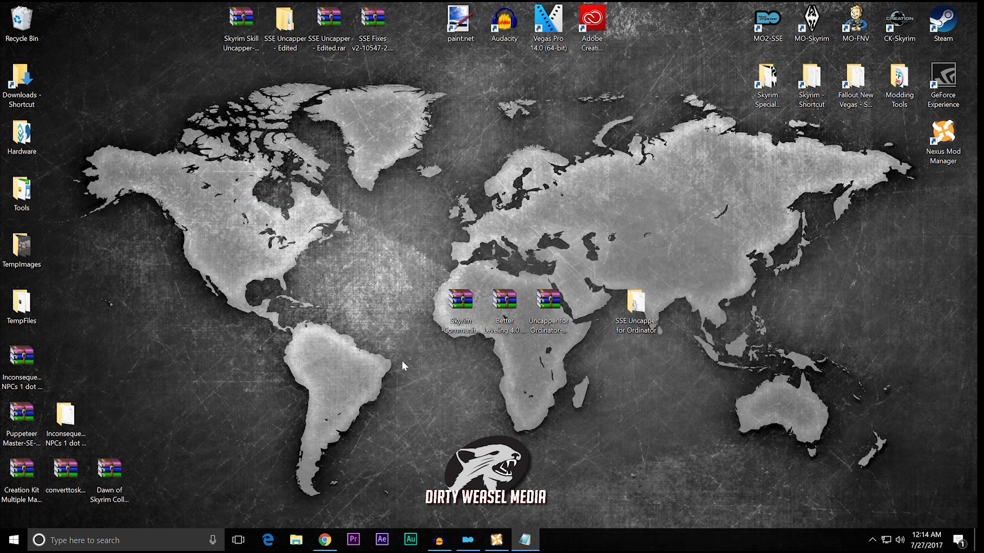
{"action": "double_click", "coordinate": [640, 316]}
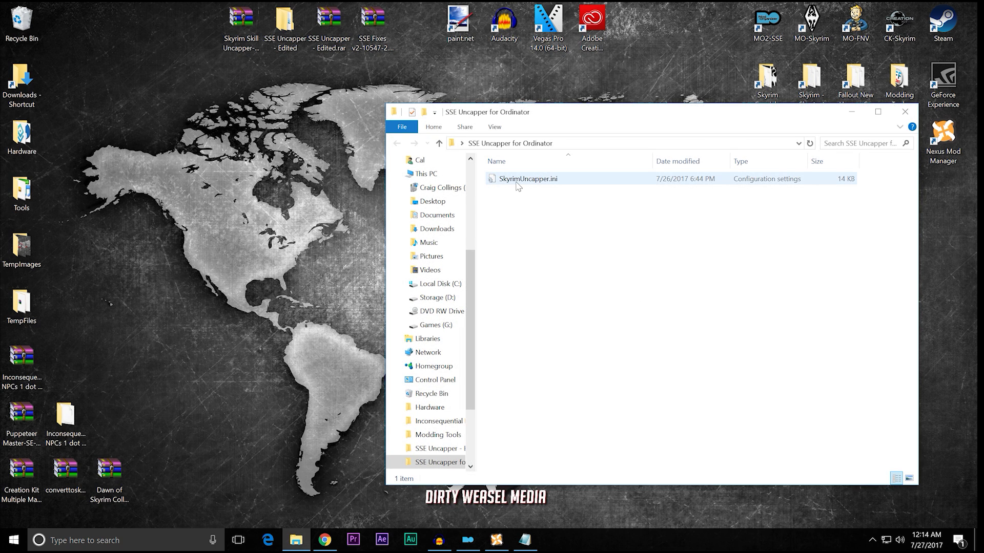
{"action": "double_click", "coordinate": [518, 179]}
{"action": "left_click_drag", "start_coordinate": [804, 56], "coordinate": [1, 84]}
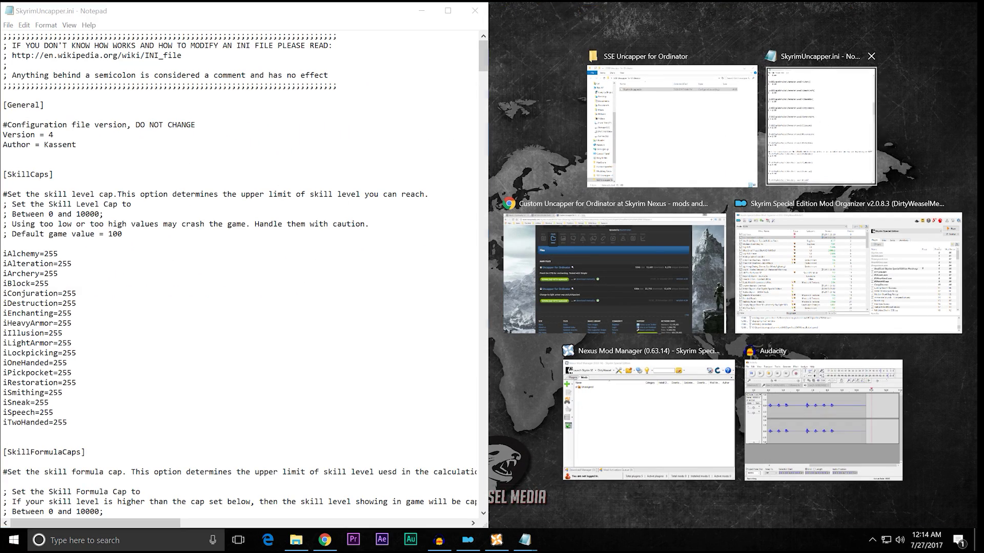
{"action": "left_click", "coordinate": [821, 125]}
Scroll the Ordinator and default SkyrimUncapper.ini side by side, comparing their [HealthAtLevelUp] values
{"action": "scroll", "coordinate": [732, 277], "scroll_direction": "up", "scroll_amount": 20}
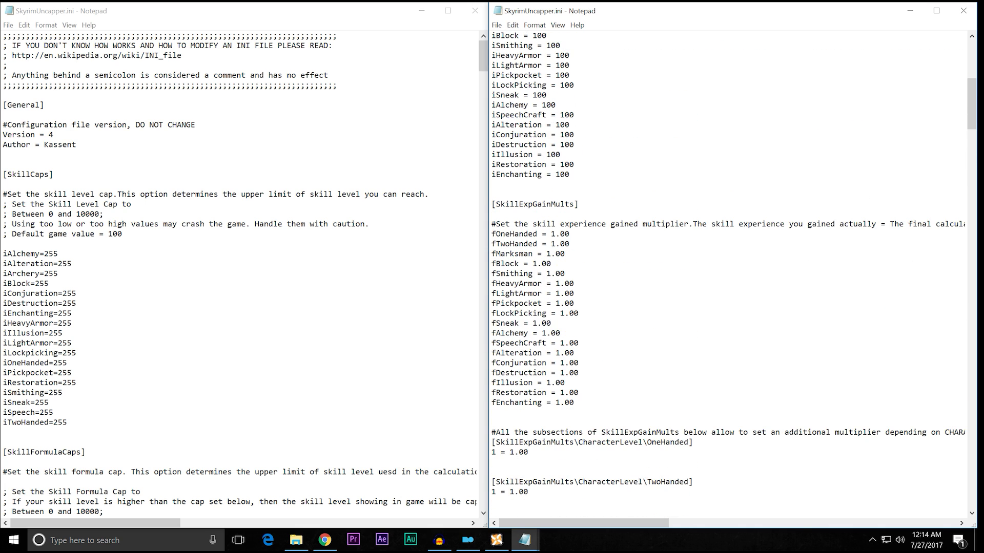
{"action": "scroll", "coordinate": [732, 276], "scroll_direction": "up", "scroll_amount": 12}
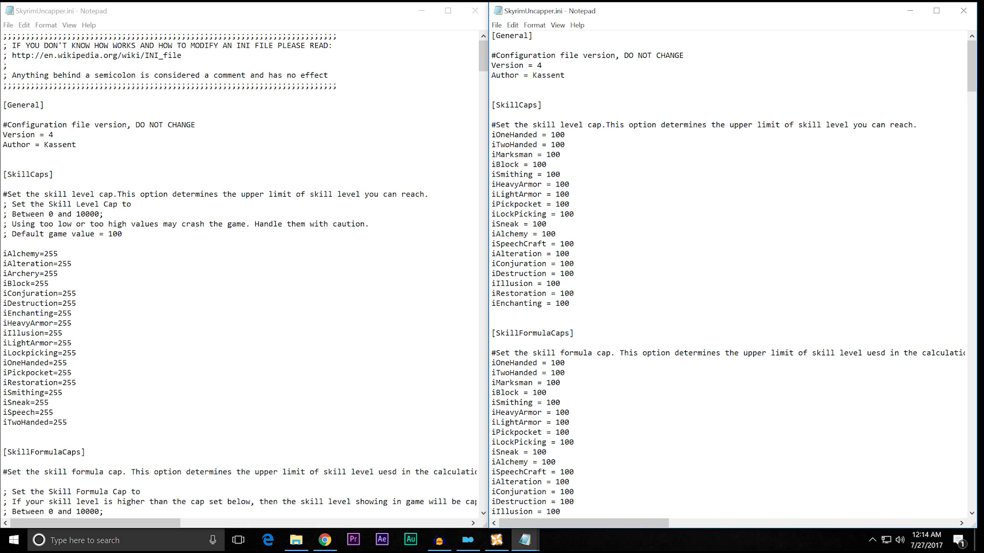
{"action": "scroll", "coordinate": [241, 277], "scroll_direction": "down", "scroll_amount": 7}
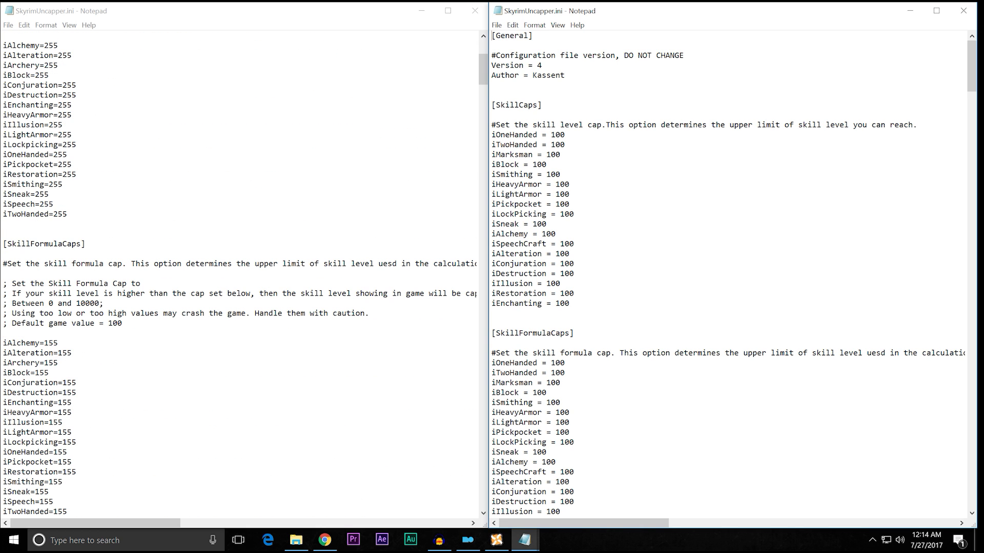
{"action": "scroll", "coordinate": [241, 277], "scroll_direction": "down", "scroll_amount": 13}
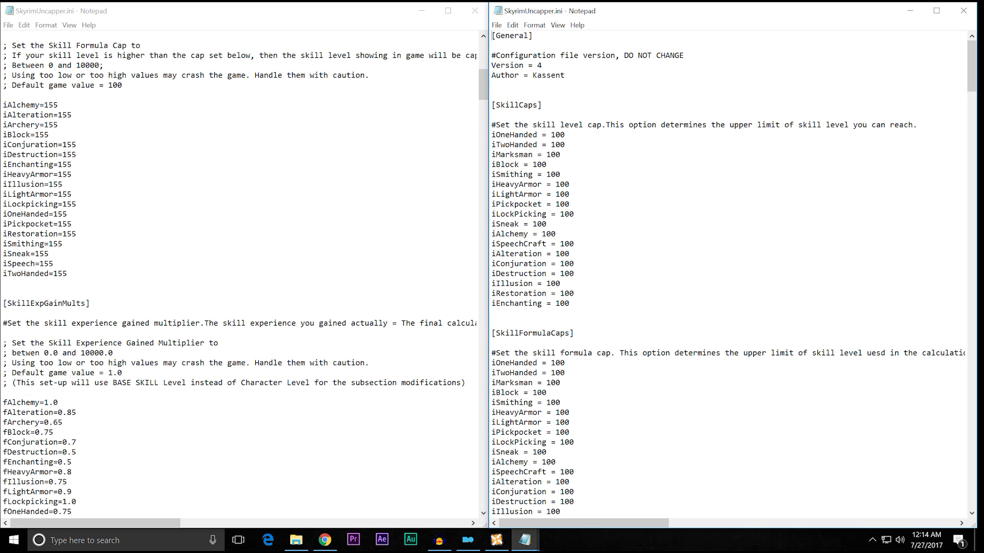
{"action": "scroll", "coordinate": [241, 276], "scroll_direction": "down", "scroll_amount": 4}
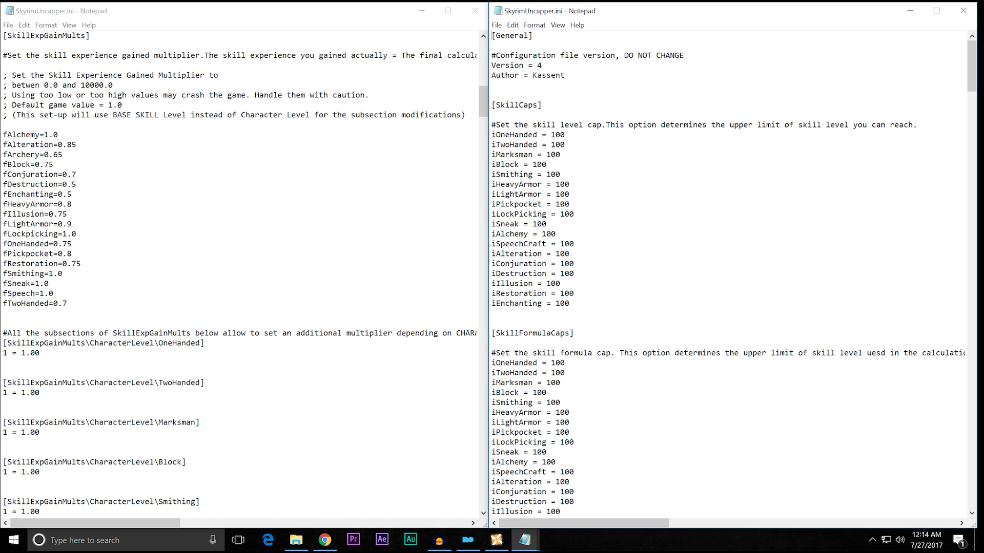
{"action": "scroll", "coordinate": [241, 276], "scroll_direction": "up", "scroll_amount": 2}
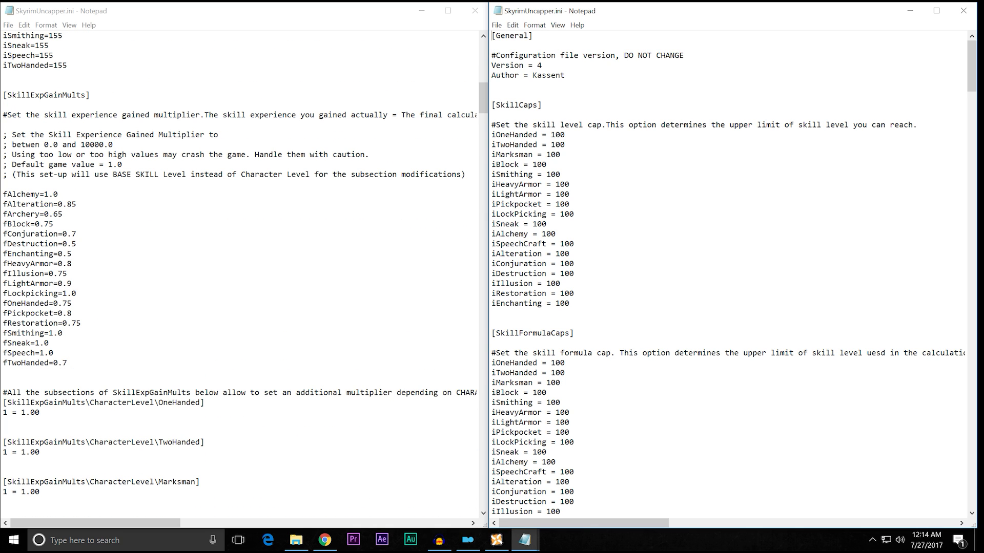
{"action": "scroll", "coordinate": [241, 277], "scroll_direction": "down", "scroll_amount": 1}
{"action": "scroll", "coordinate": [241, 277], "scroll_direction": "down", "scroll_amount": 11}
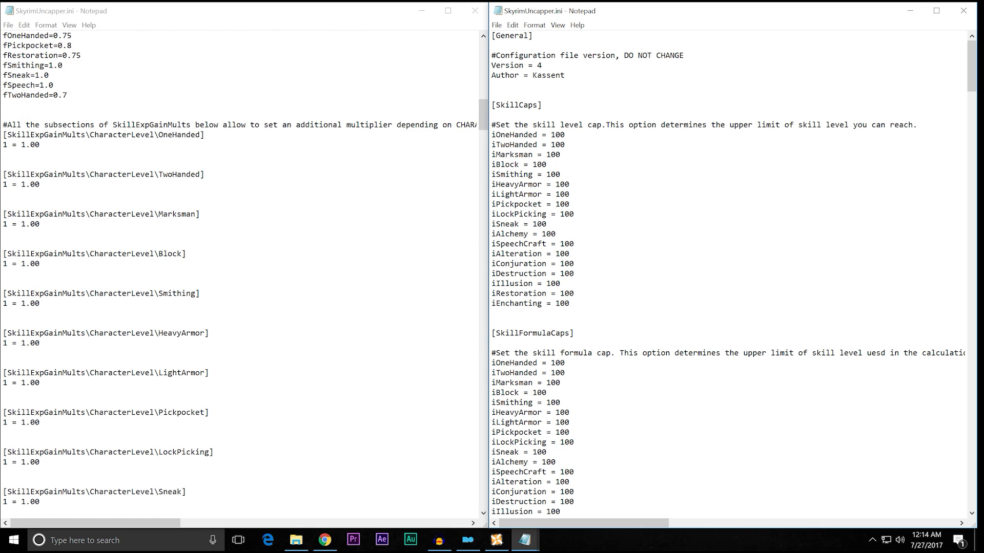
{"action": "scroll", "coordinate": [241, 276], "scroll_direction": "down", "scroll_amount": 3}
{"action": "scroll", "coordinate": [241, 277], "scroll_direction": "up", "scroll_amount": 5}
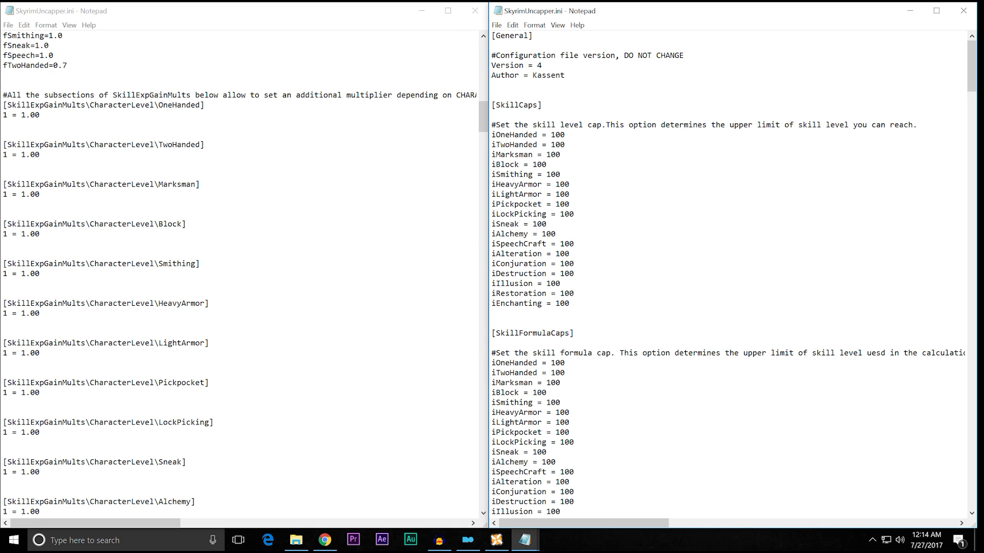
{"action": "scroll", "coordinate": [240, 276], "scroll_direction": "up", "scroll_amount": 12}
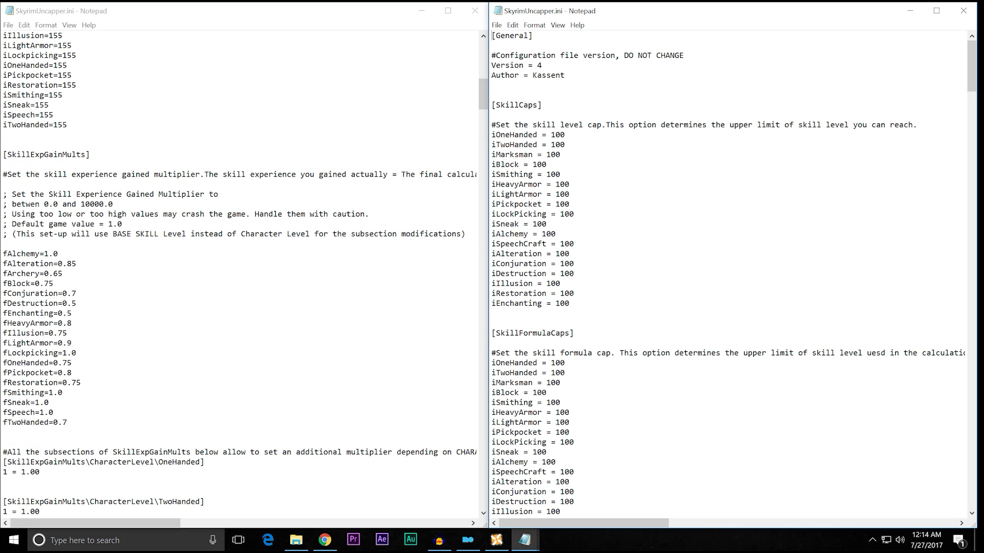
{"action": "scroll", "coordinate": [239, 273], "scroll_direction": "down", "scroll_amount": 8}
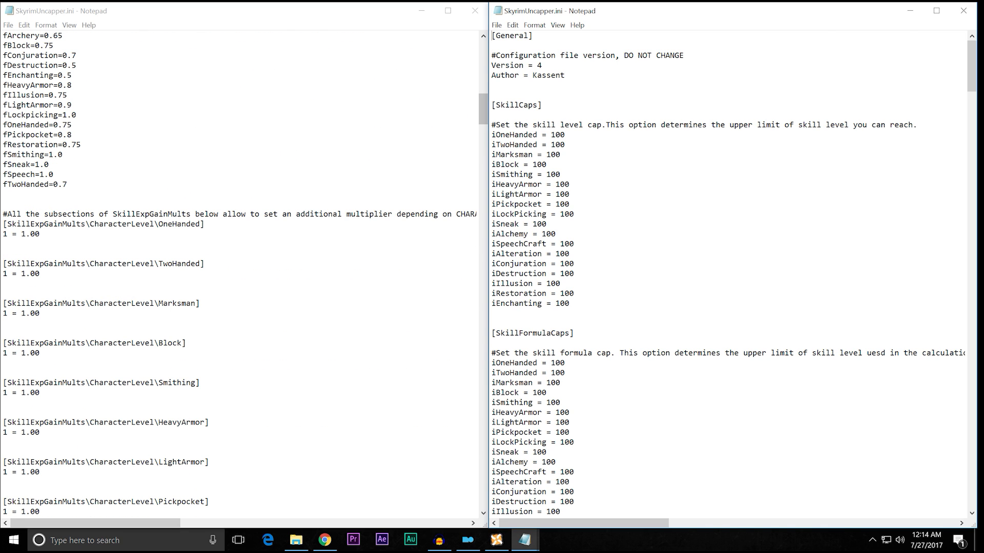
{"action": "scroll", "coordinate": [727, 274], "scroll_direction": "down", "scroll_amount": 10}
{"action": "scroll", "coordinate": [727, 274], "scroll_direction": "down", "scroll_amount": 10}
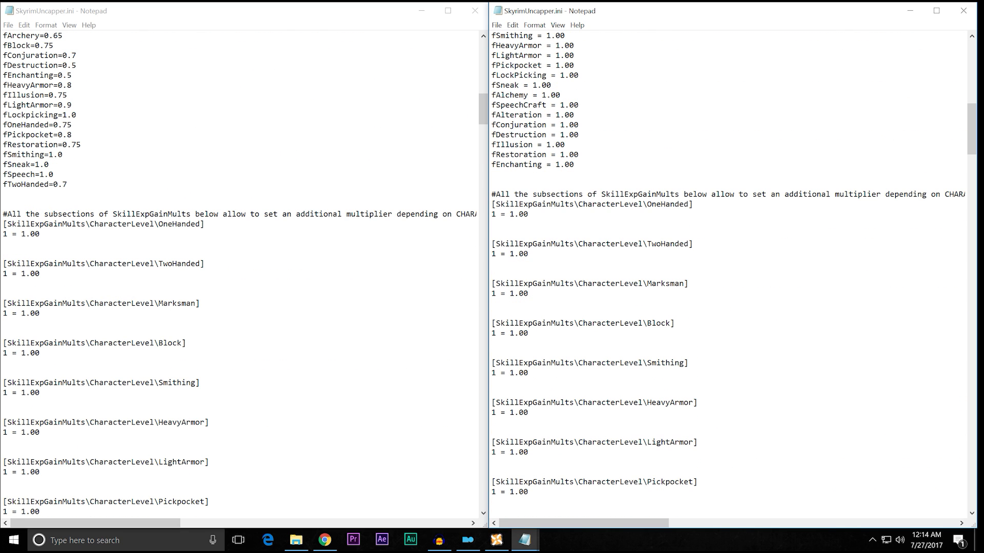
{"action": "scroll", "coordinate": [241, 273], "scroll_direction": "down", "scroll_amount": 15}
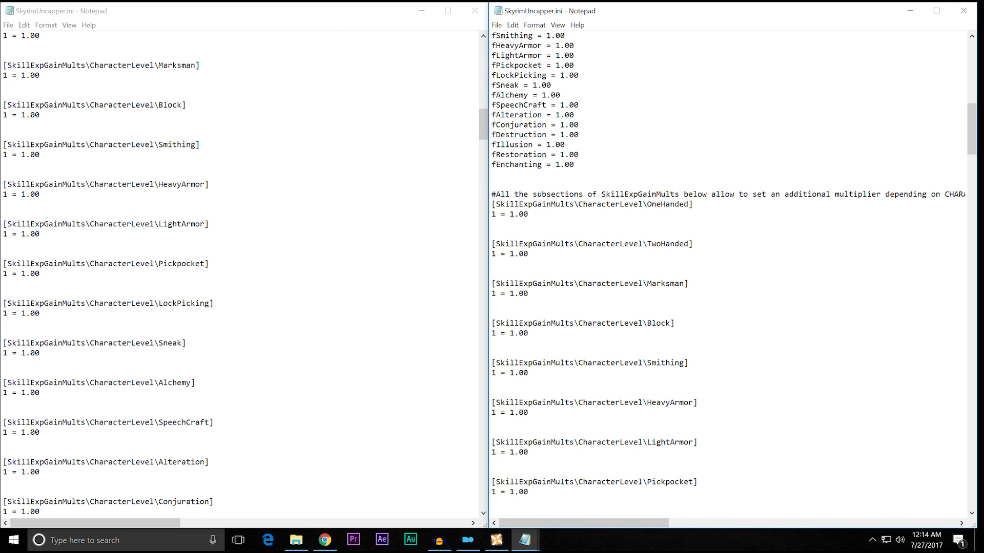
{"action": "scroll", "coordinate": [238, 273], "scroll_direction": "down", "scroll_amount": 13}
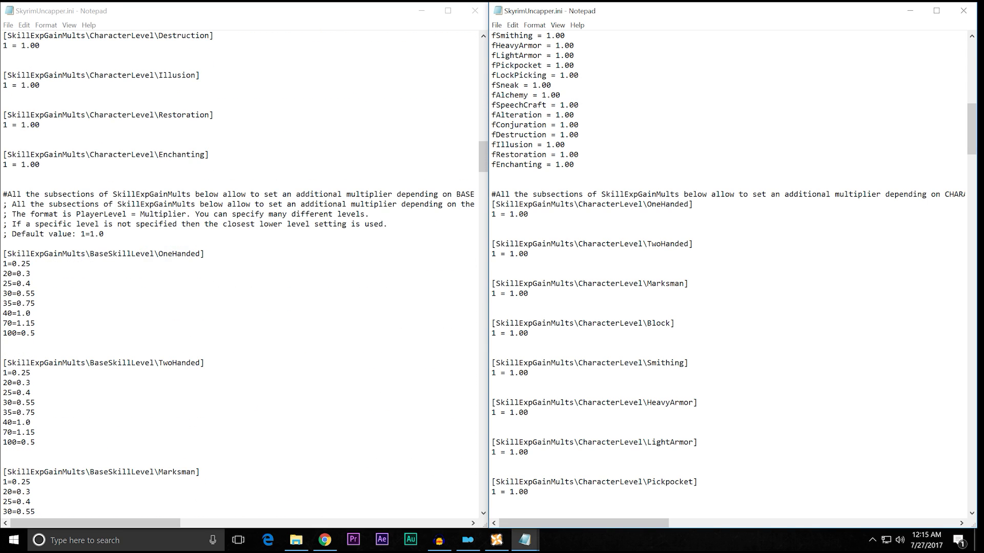
{"action": "scroll", "coordinate": [728, 274], "scroll_direction": "down", "scroll_amount": 2}
{"action": "scroll", "coordinate": [728, 274], "scroll_direction": "down", "scroll_amount": 5}
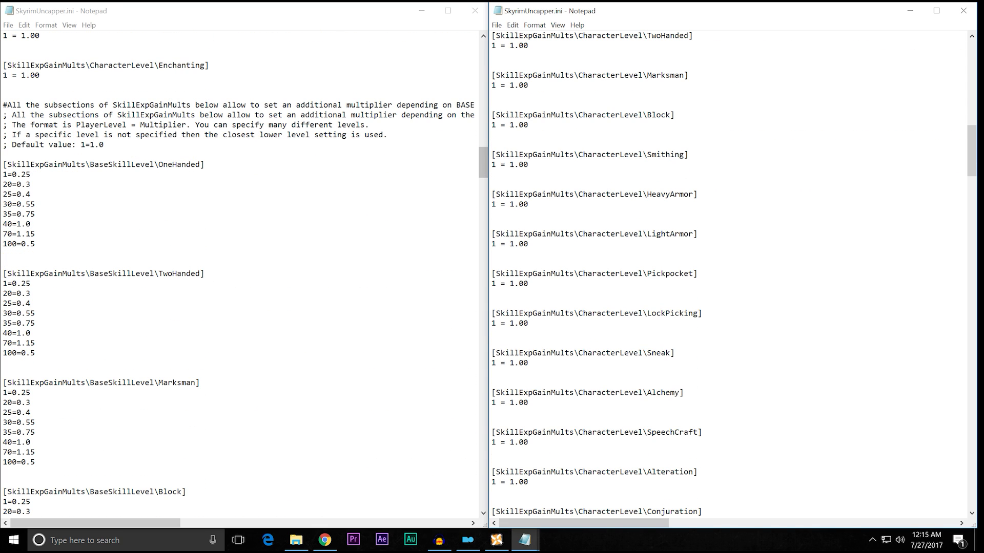
{"action": "scroll", "coordinate": [241, 274], "scroll_direction": "down", "scroll_amount": 16}
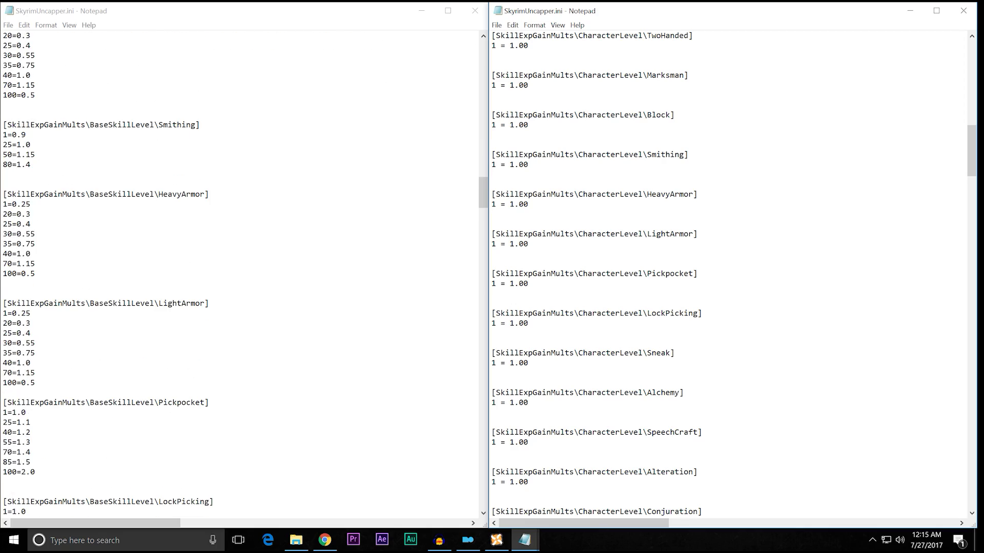
{"action": "scroll", "coordinate": [241, 274], "scroll_direction": "down", "scroll_amount": 14}
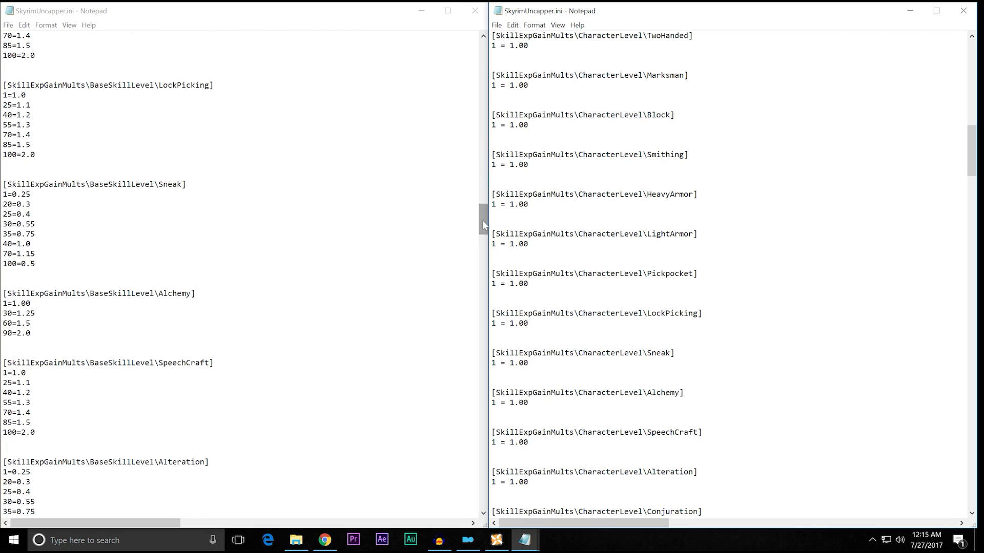
{"action": "left_click_drag", "start_coordinate": [483, 225], "coordinate": [476, 485]}
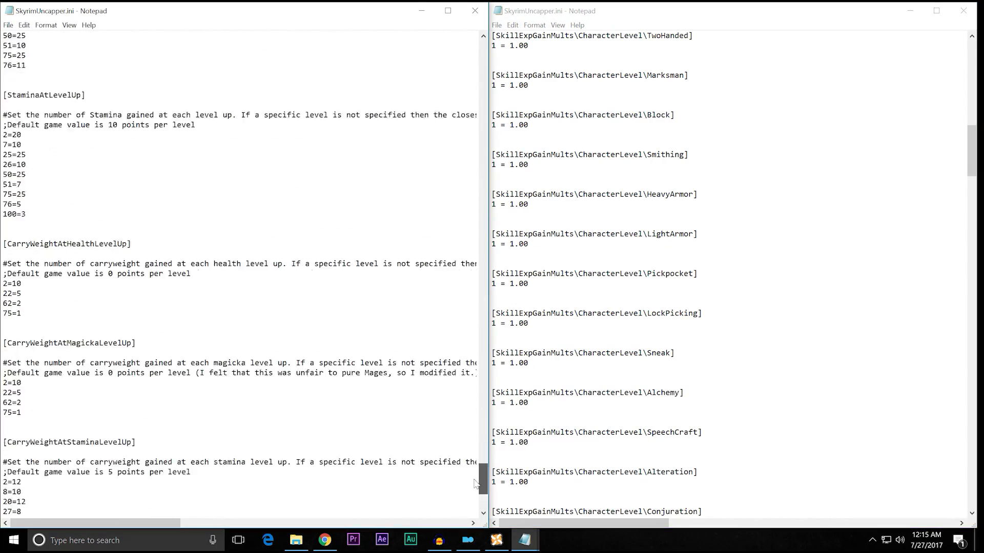
Continue comparing both files' level-up sections down through [CarryWeightAtStaminaLevelUp]
{"action": "scroll", "coordinate": [476, 484], "scroll_direction": "up", "scroll_amount": 20}
{"action": "scroll", "coordinate": [728, 274], "scroll_direction": "down", "scroll_amount": 4}
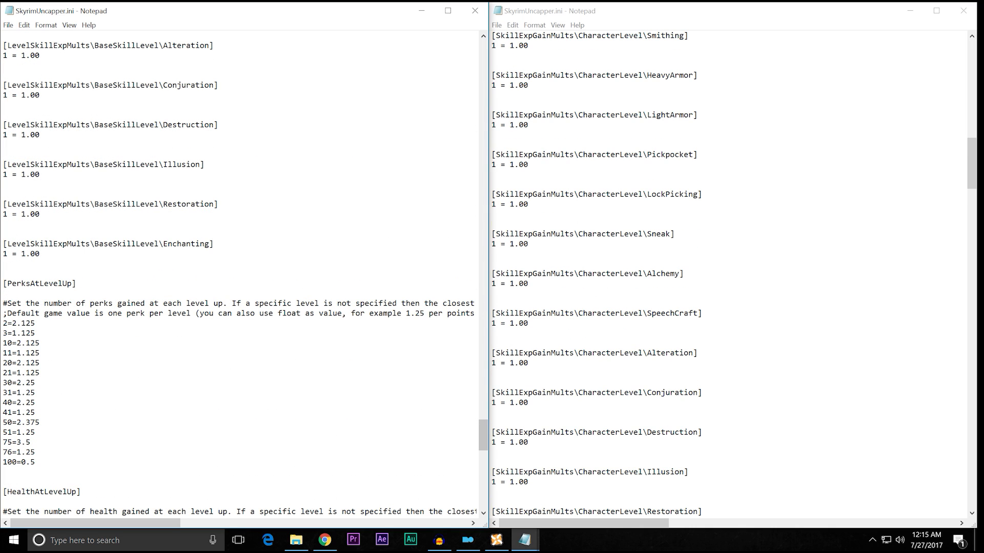
{"action": "left_click_drag", "start_coordinate": [971, 164], "coordinate": [972, 467]}
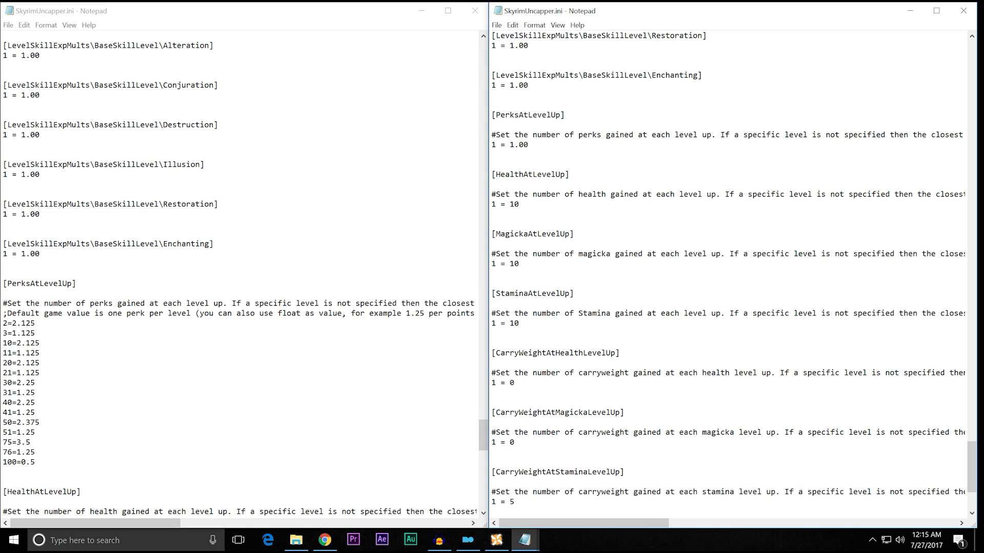
{"action": "scroll", "coordinate": [245, 277], "scroll_direction": "down", "scroll_amount": 2}
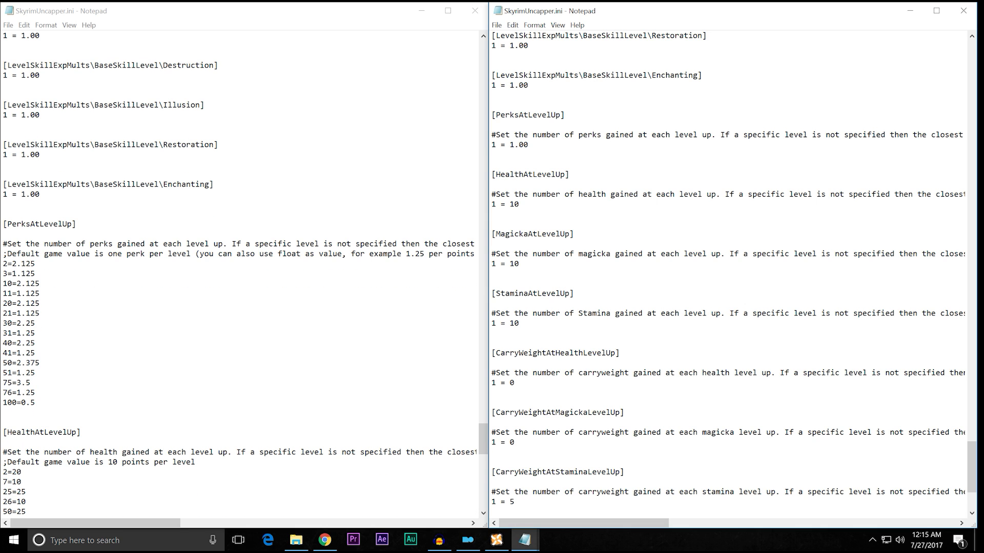
{"action": "scroll", "coordinate": [245, 276], "scroll_direction": "up", "scroll_amount": 3}
{"action": "scroll", "coordinate": [245, 277], "scroll_direction": "down", "scroll_amount": 3}
{"action": "scroll", "coordinate": [244, 274], "scroll_direction": "down", "scroll_amount": 4}
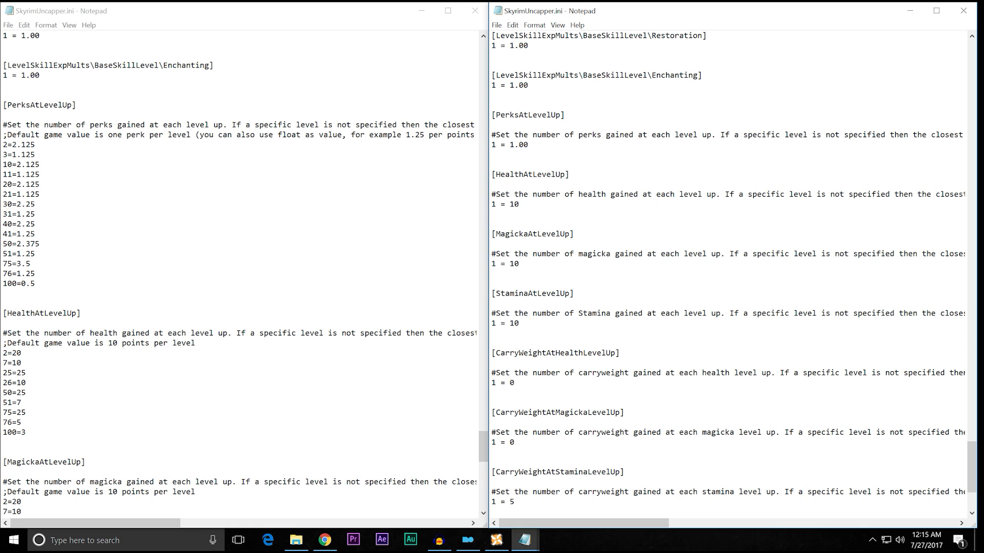
{"action": "scroll", "coordinate": [245, 274], "scroll_direction": "down", "scroll_amount": 6}
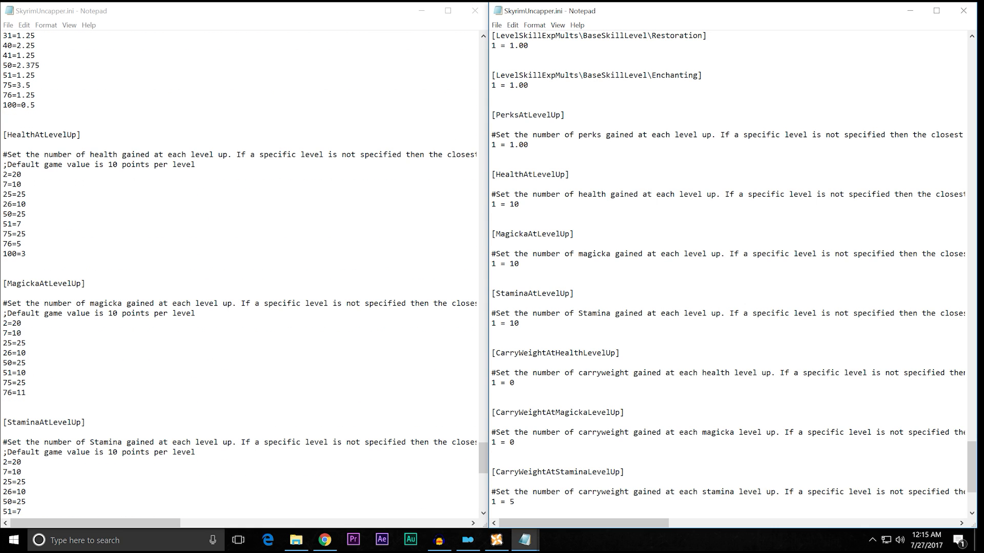
{"action": "scroll", "coordinate": [244, 274], "scroll_direction": "down", "scroll_amount": 3}
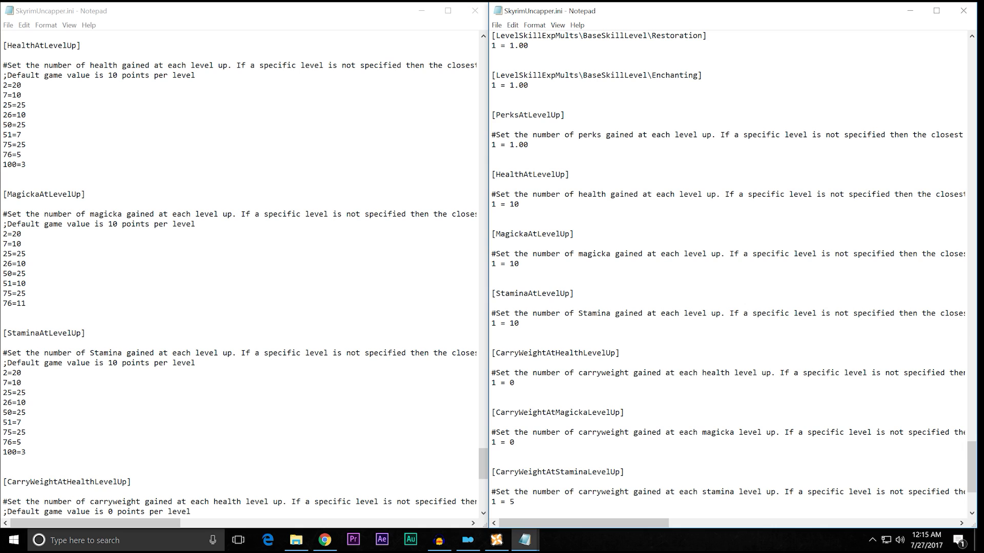
{"action": "scroll", "coordinate": [244, 275], "scroll_direction": "up", "scroll_amount": 1}
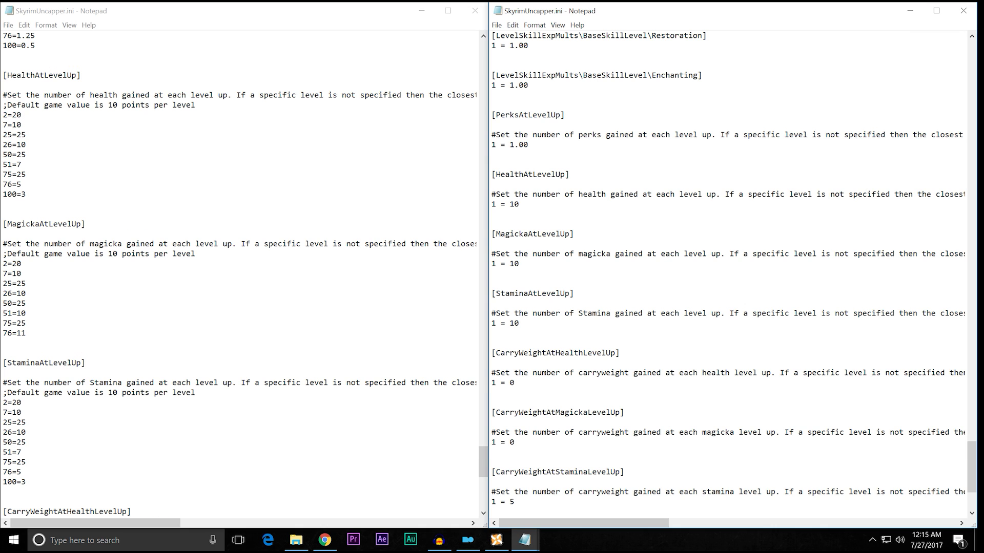
{"action": "scroll", "coordinate": [245, 274], "scroll_direction": "down", "scroll_amount": 2}
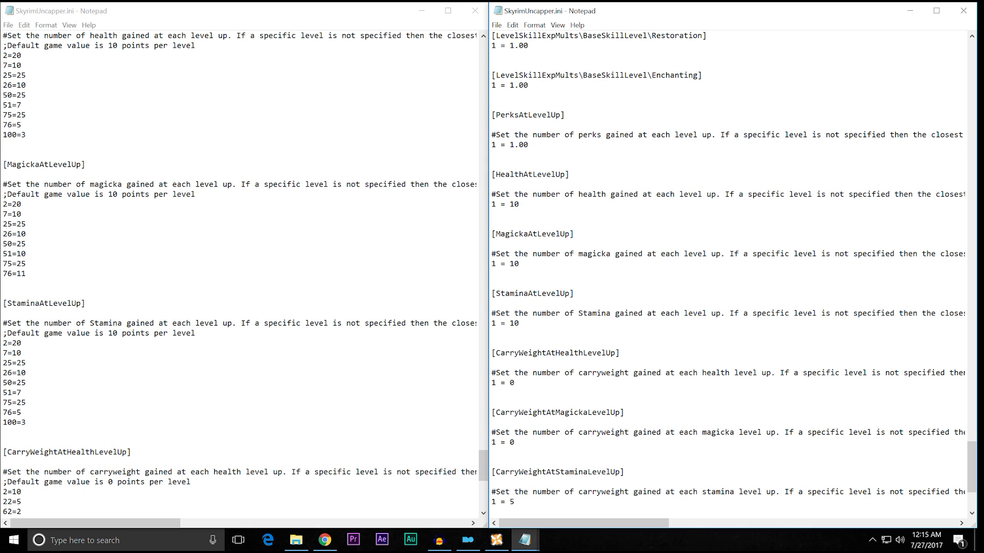
{"action": "scroll", "coordinate": [244, 274], "scroll_direction": "up", "scroll_amount": 1}
{"action": "scroll", "coordinate": [244, 274], "scroll_direction": "down", "scroll_amount": 6}
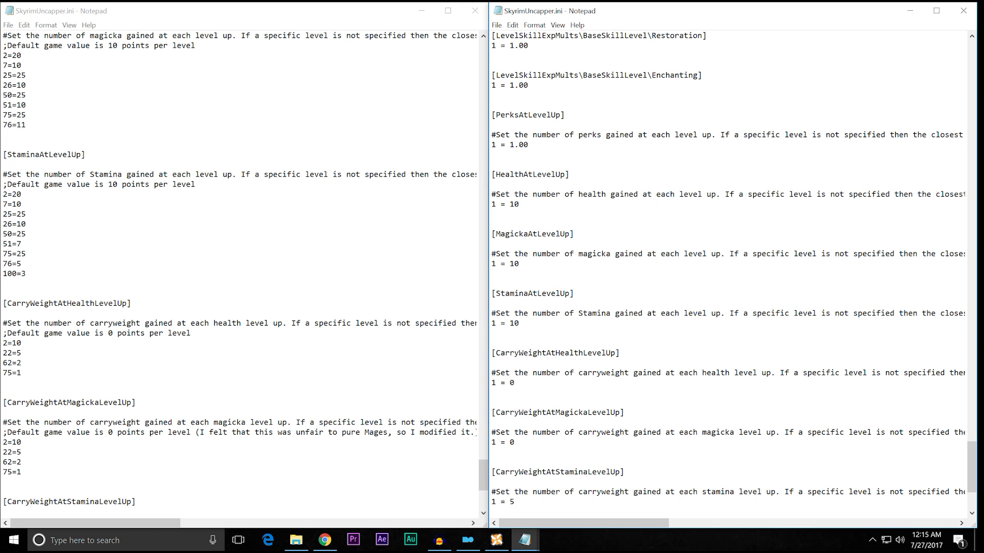
{"action": "scroll", "coordinate": [245, 275], "scroll_direction": "down", "scroll_amount": 6}
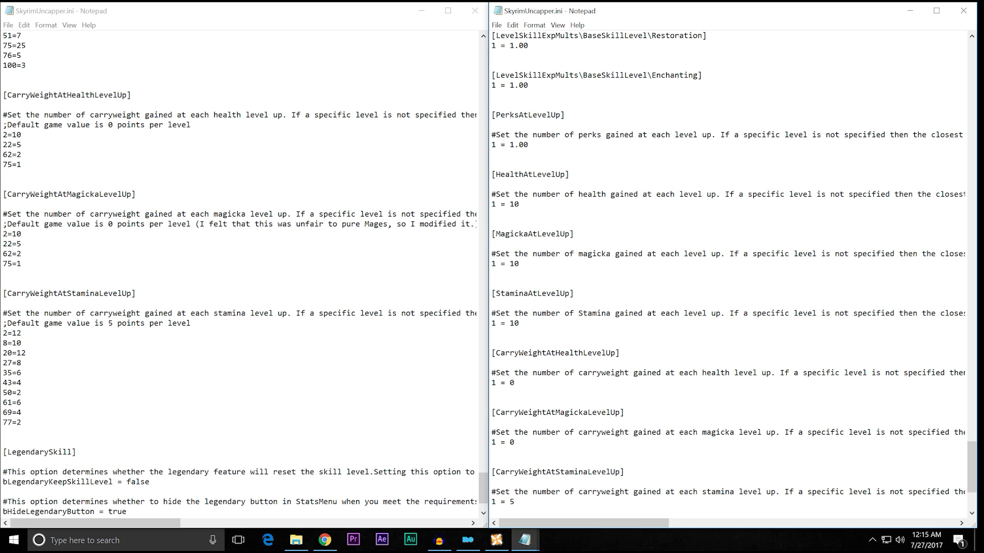
{"action": "scroll", "coordinate": [245, 274], "scroll_direction": "down", "scroll_amount": 1}
{"action": "scroll", "coordinate": [245, 274], "scroll_direction": "up", "scroll_amount": 2}
{"action": "scroll", "coordinate": [728, 272], "scroll_direction": "down", "scroll_amount": 2}
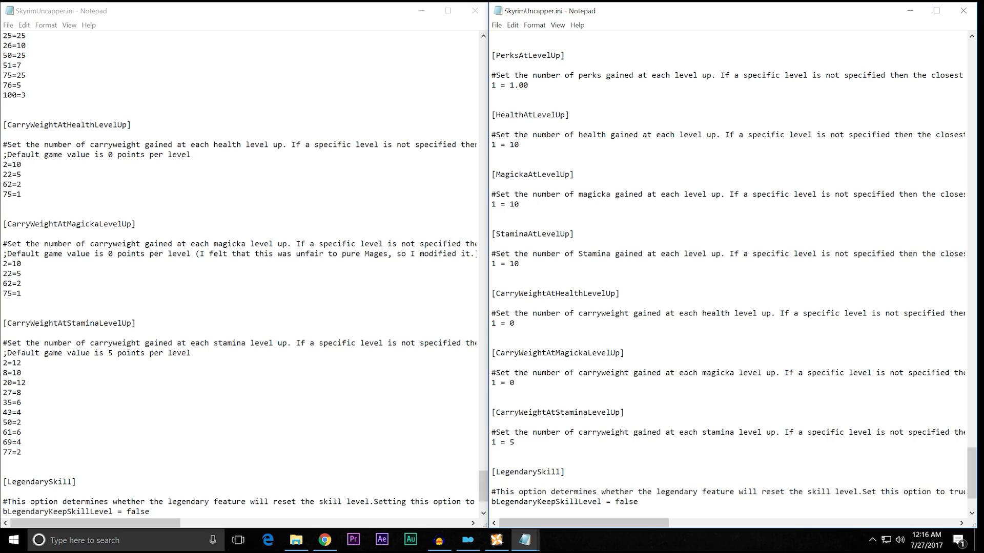
{"action": "left_click_drag", "start_coordinate": [482, 491], "coordinate": [482, 41]}
Close both SkyrimUncapper.ini Notepad windows and the SSE Uncapper for Ordinator folder window
{"action": "left_click", "coordinate": [475, 11]}
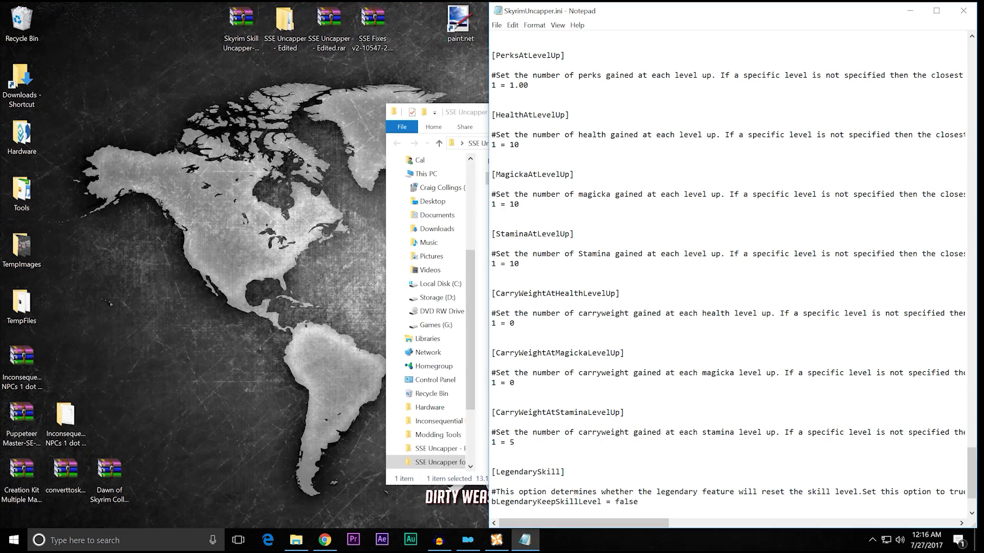
{"action": "left_click", "coordinate": [963, 11]}
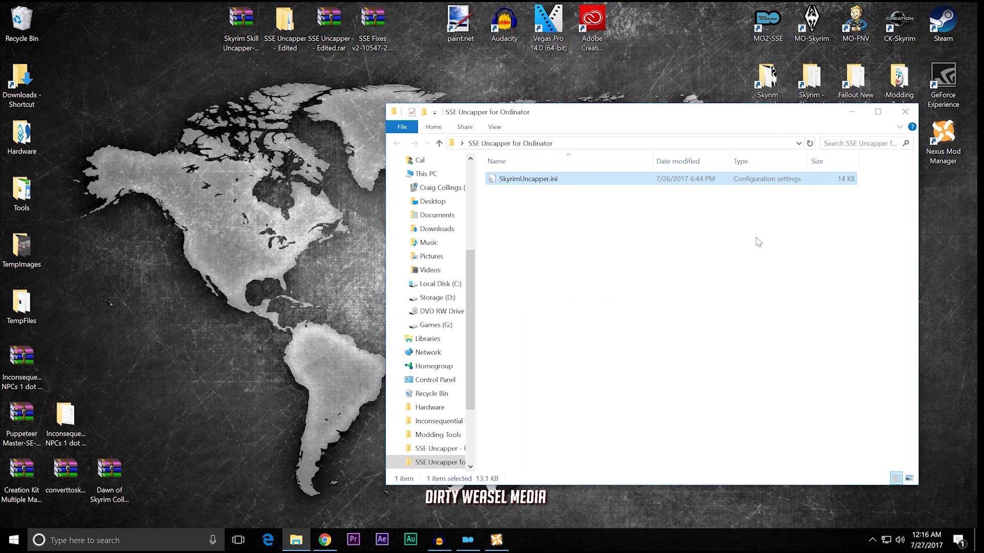
{"action": "left_click", "coordinate": [905, 112]}
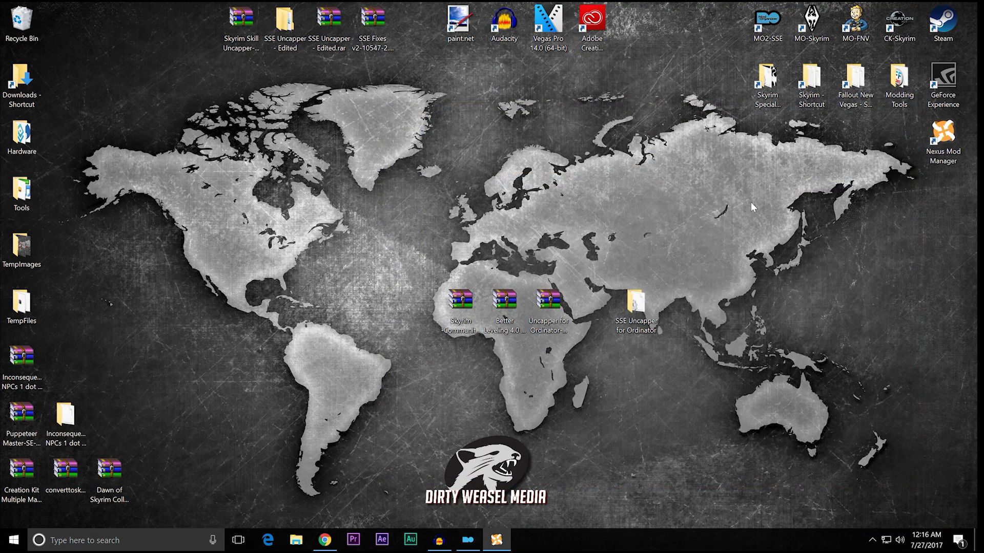
Select the desktop's Ordinator folder and the Community Uncapper, Better Leveling and Uncapper for Ordinator archives
{"action": "left_click", "coordinate": [646, 332]}
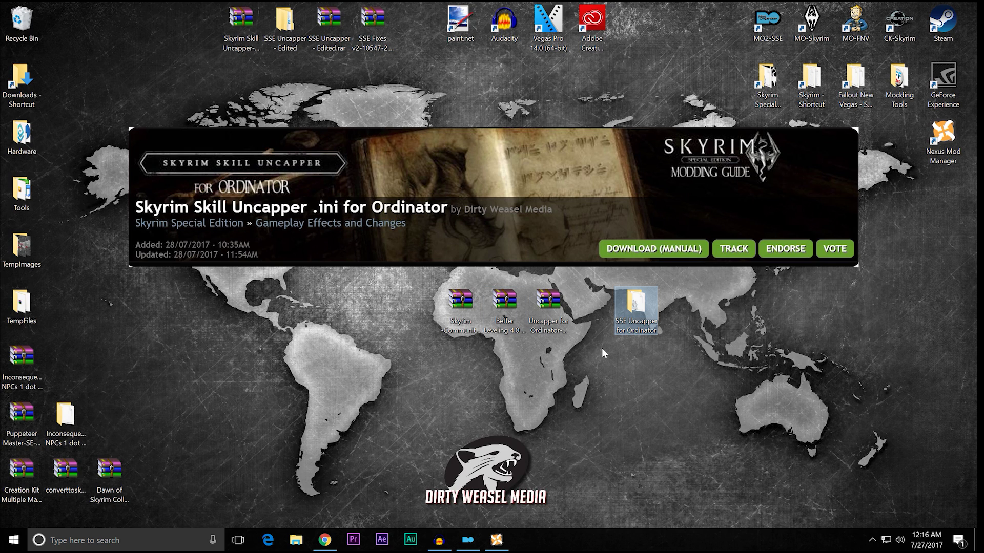
{"action": "left_click", "coordinate": [464, 314]}
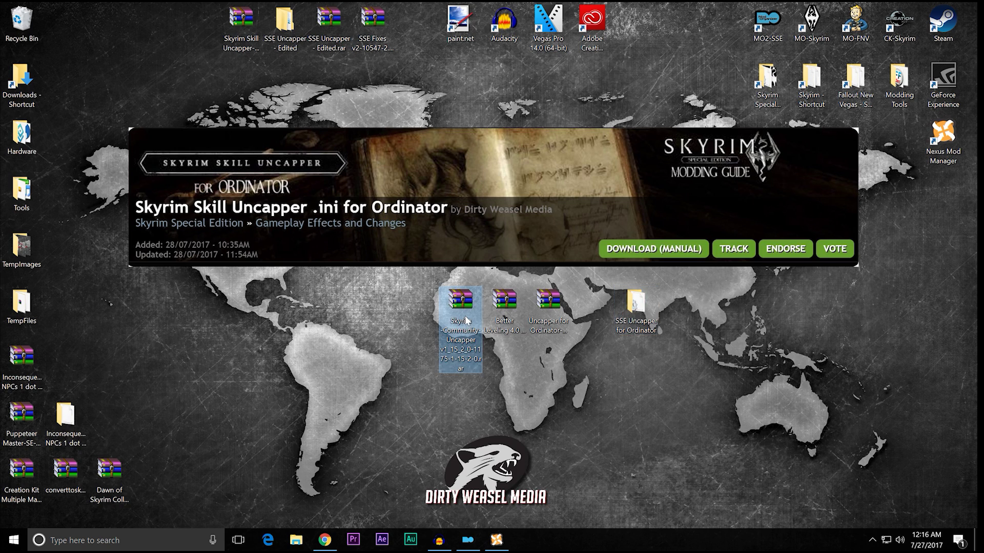
{"action": "left_click", "coordinate": [500, 312]}
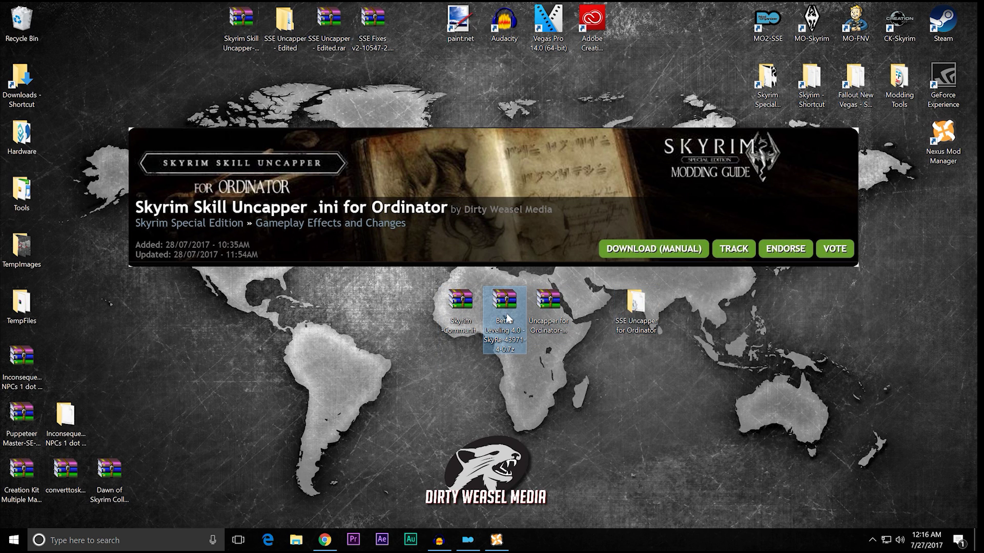
{"action": "left_click", "coordinate": [467, 317]}
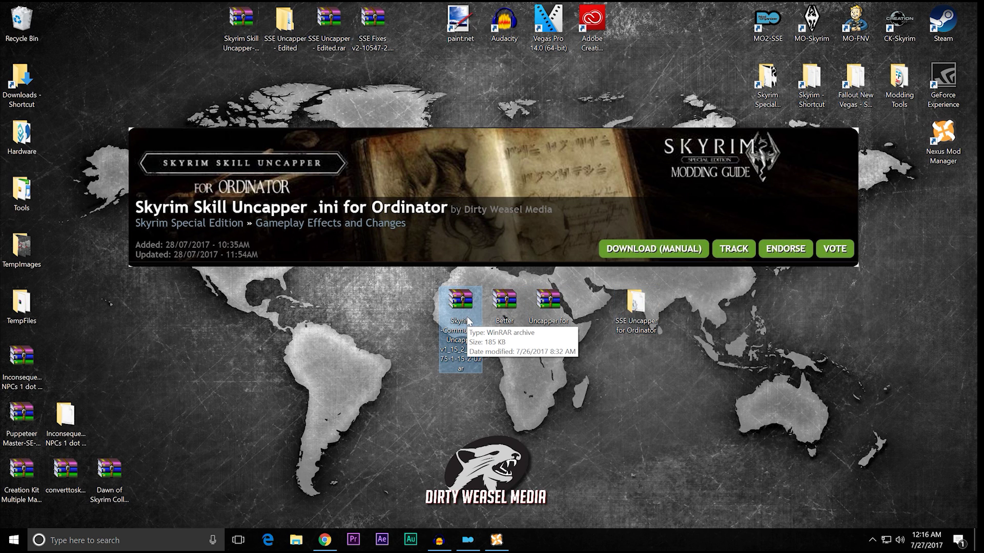
{"action": "left_click", "coordinate": [502, 310]}
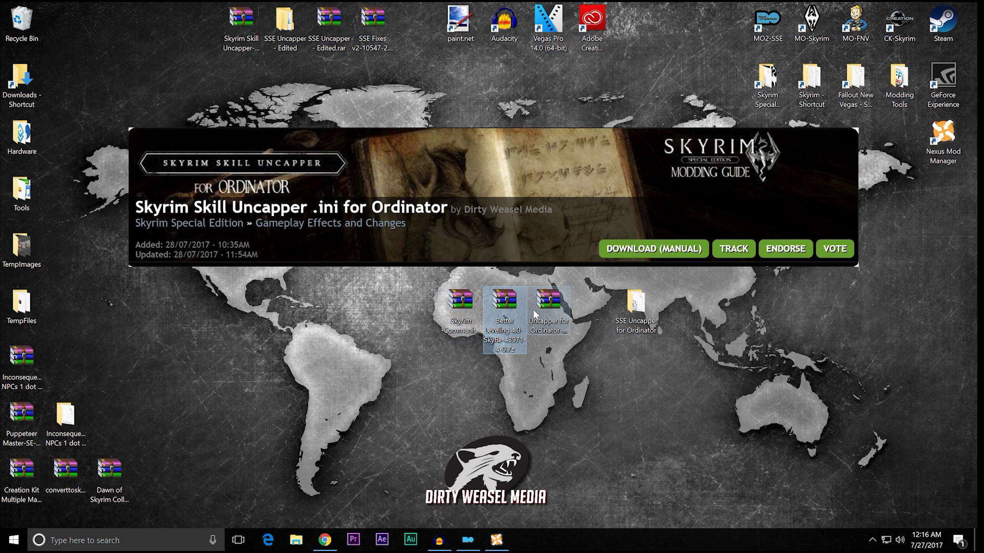
{"action": "left_click", "coordinate": [533, 310]}
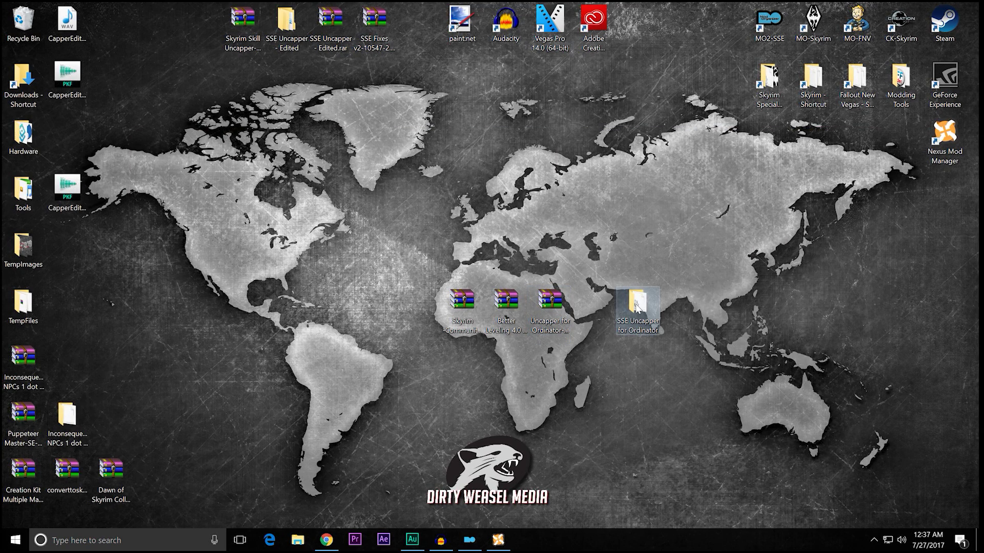
Reopen the SSE Uncapper for Ordinator folder and confirm Skyrim Special Edition\Data\DLLPlugins is empty
{"action": "double_click", "coordinate": [636, 307]}
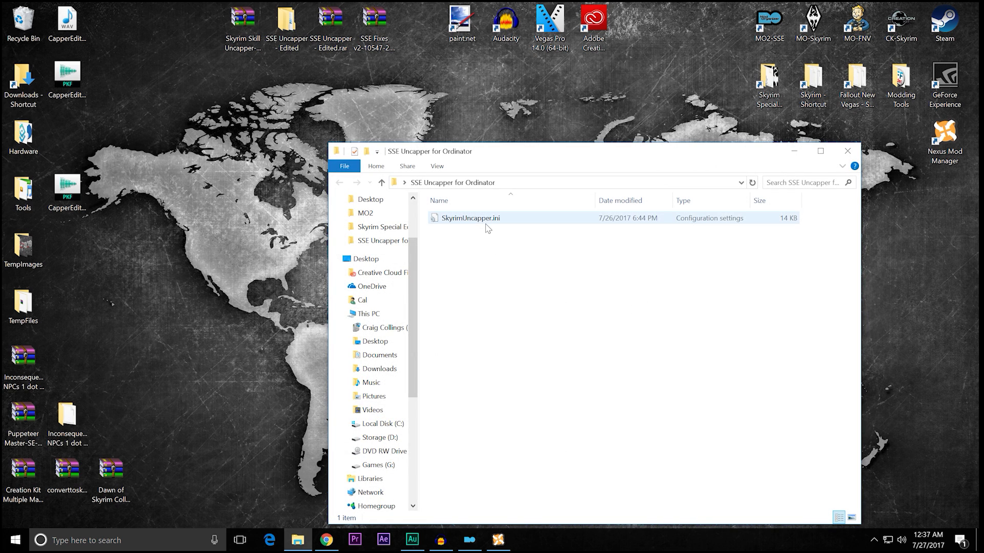
{"action": "left_click_drag", "start_coordinate": [544, 151], "coordinate": [425, 97]}
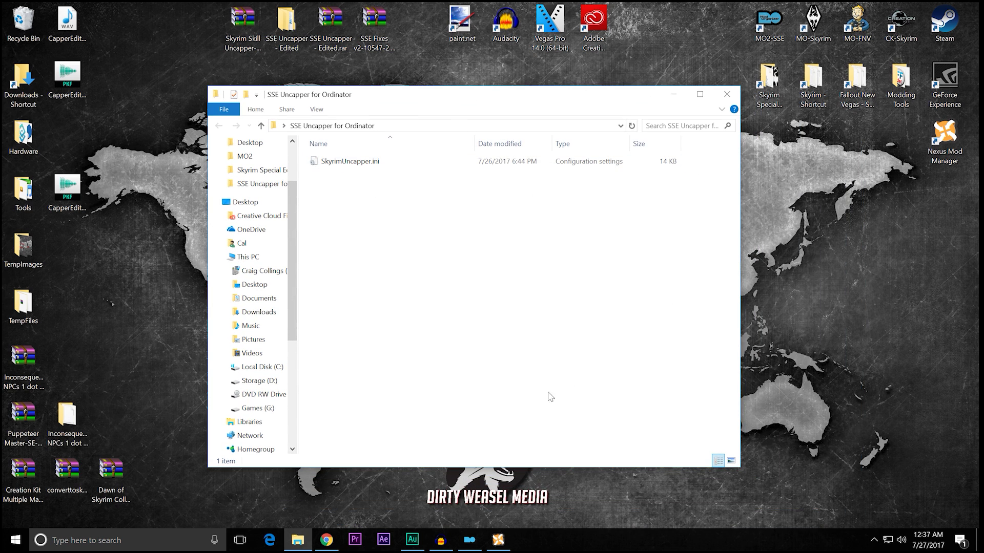
{"action": "left_click", "coordinate": [497, 540]}
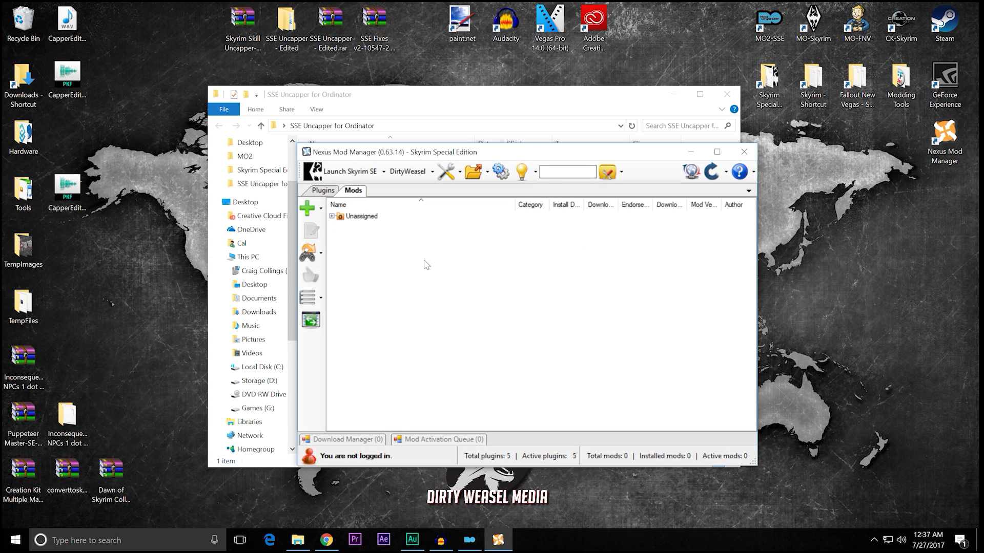
{"action": "double_click", "coordinate": [771, 82]}
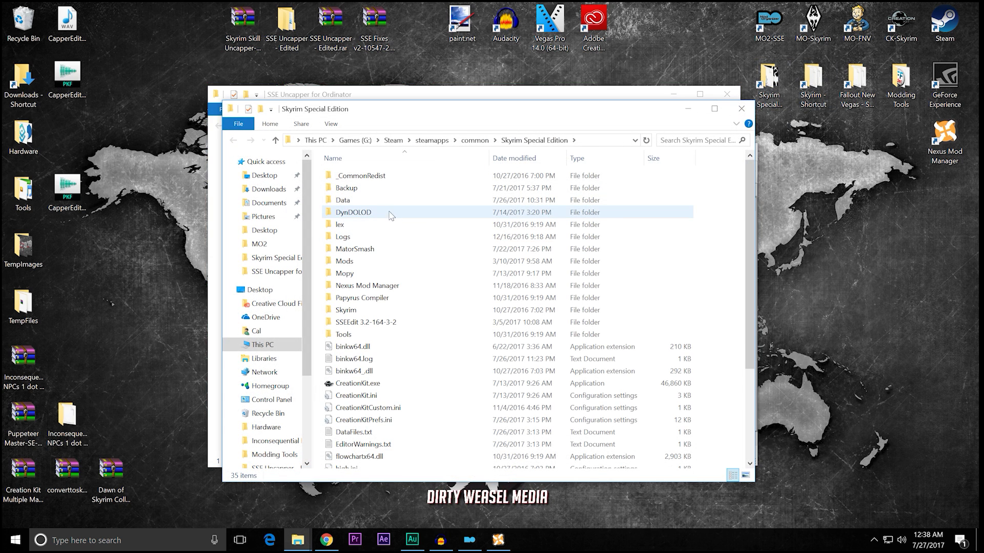
{"action": "double_click", "coordinate": [384, 200]}
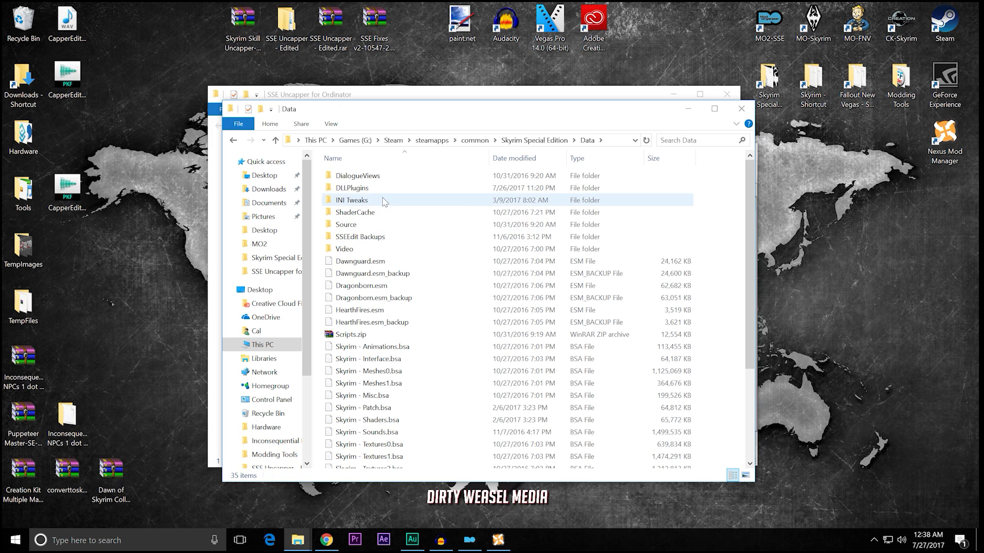
{"action": "double_click", "coordinate": [384, 189]}
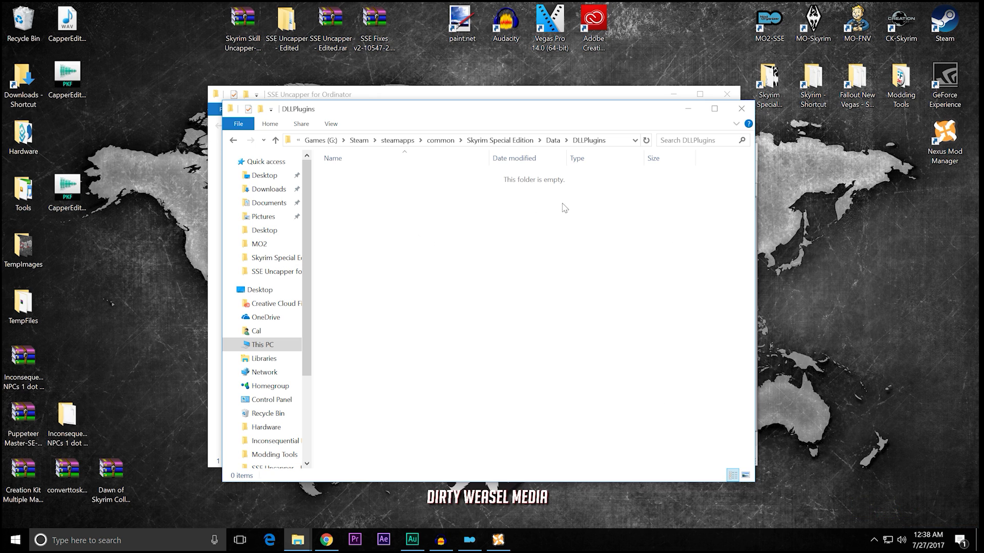
{"action": "left_click", "coordinate": [687, 110]}
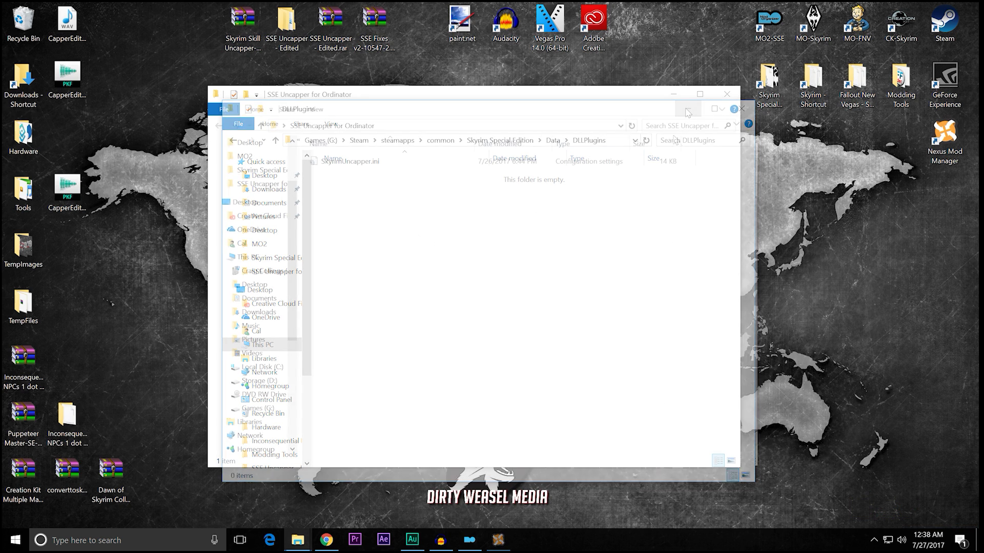
From MO2, open SSE Uncapper - Edited's DLLPlugins folder in Explorer beside Ordinator's ini folder
{"action": "left_click", "coordinate": [469, 542]}
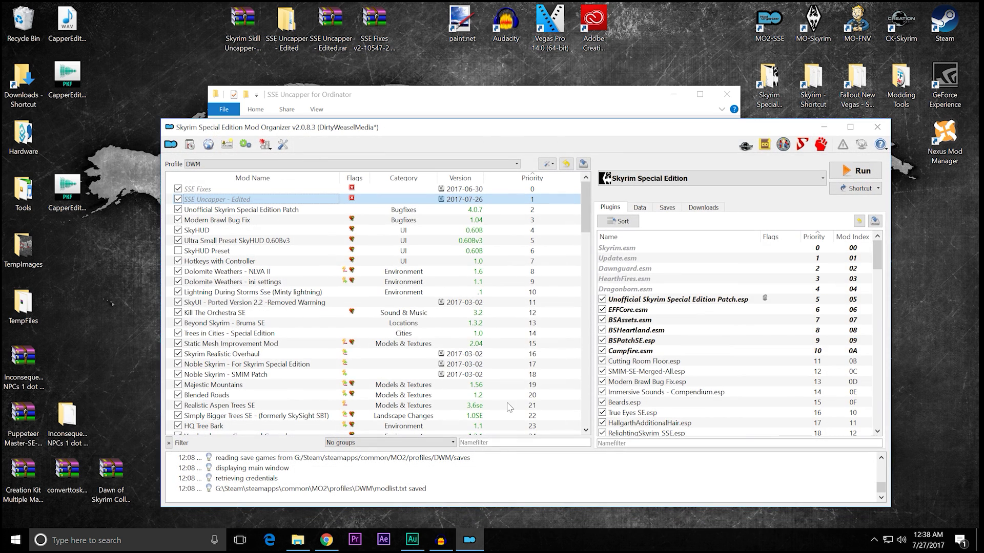
{"action": "double_click", "coordinate": [244, 200]}
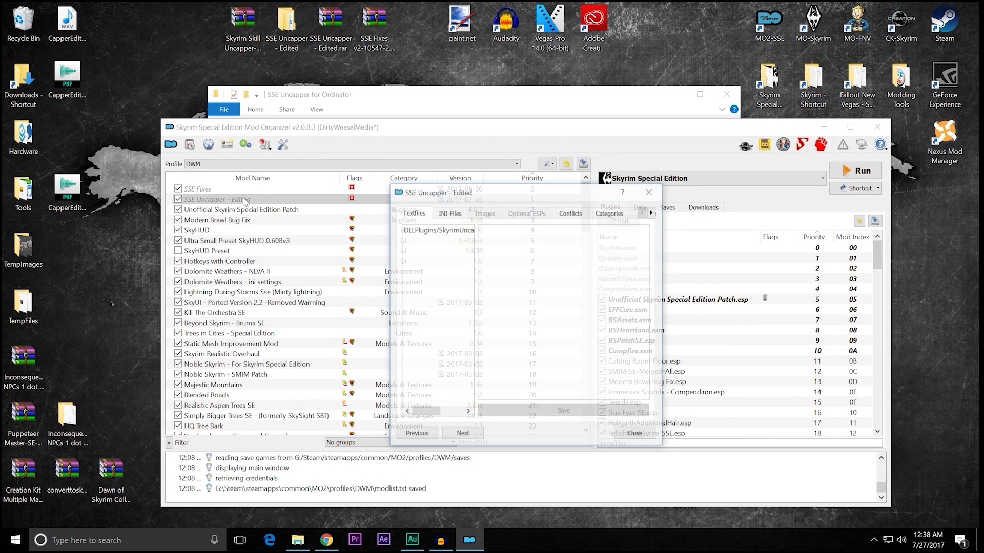
{"action": "left_click", "coordinate": [617, 433]}
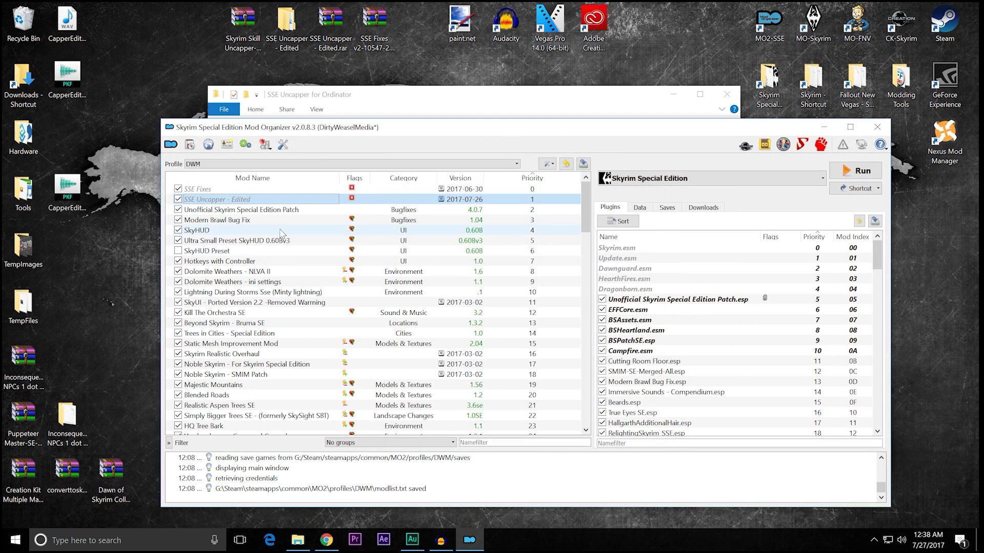
{"action": "right_click", "coordinate": [290, 200]}
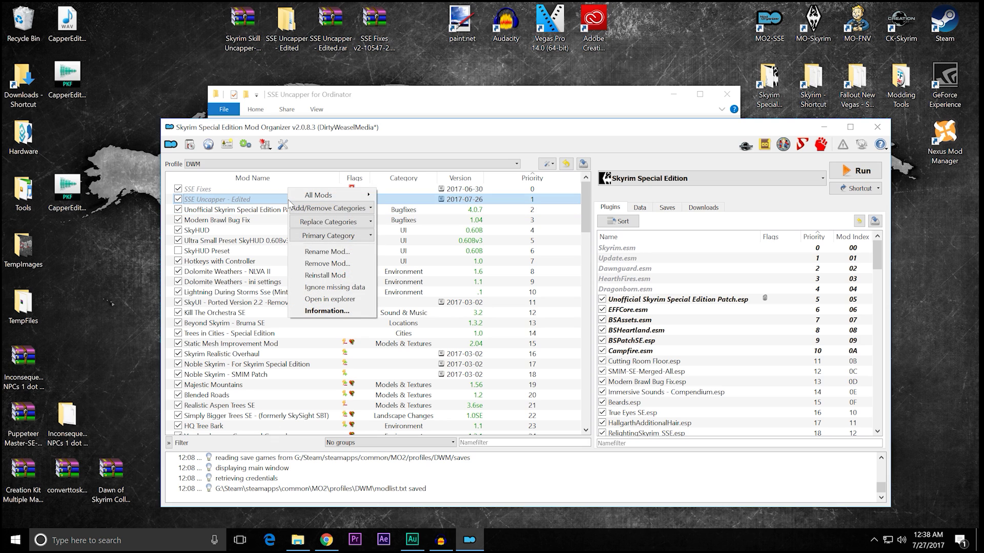
{"action": "left_click", "coordinate": [315, 299]}
{"action": "double_click", "coordinate": [367, 190]}
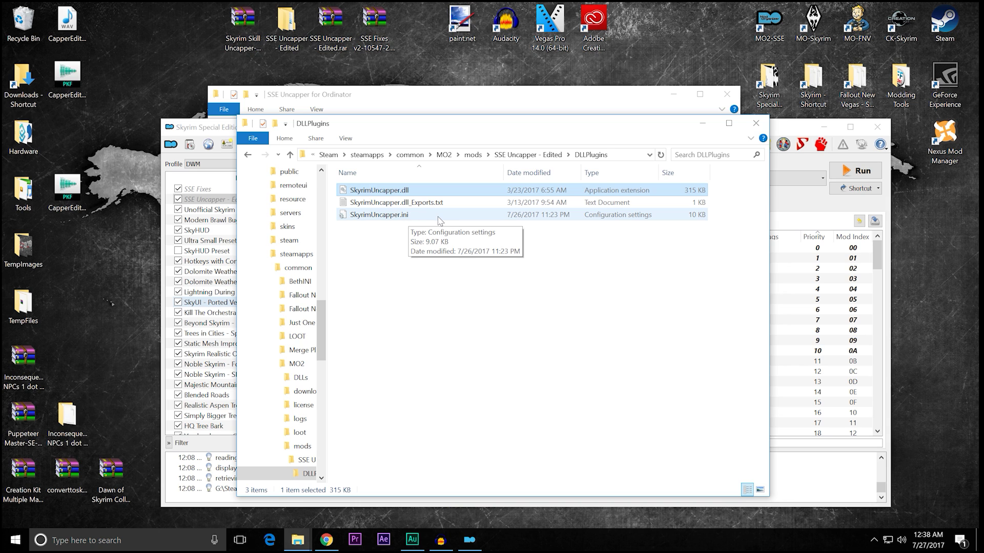
{"action": "left_click", "coordinate": [515, 111]}
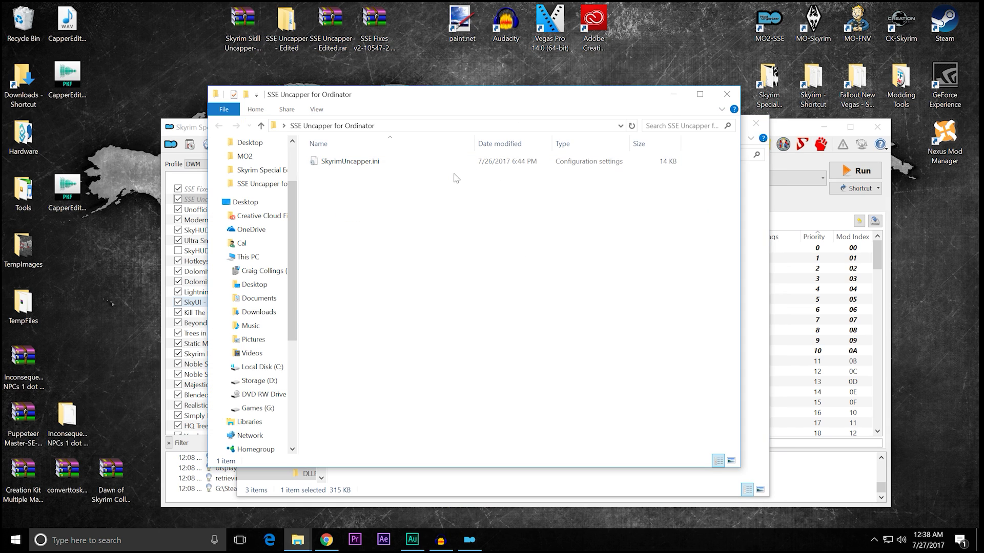